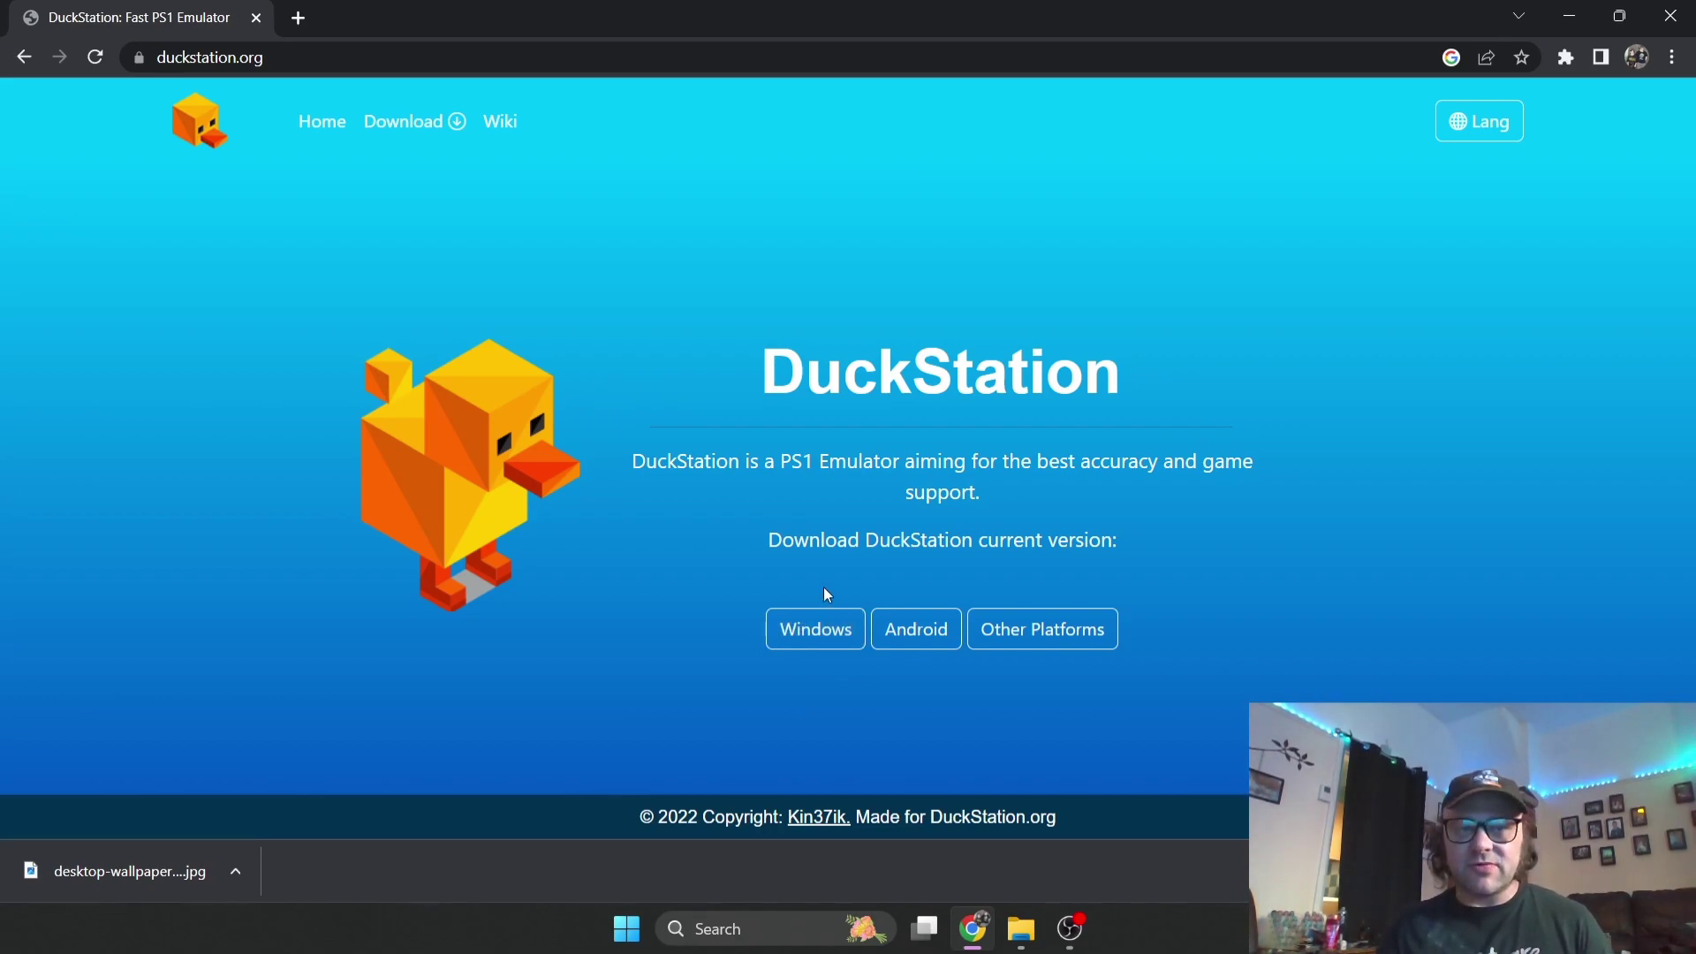
Download the Windows release of DuckStation and copy the downloaded zip archive onto the desktop.
click(823, 637)
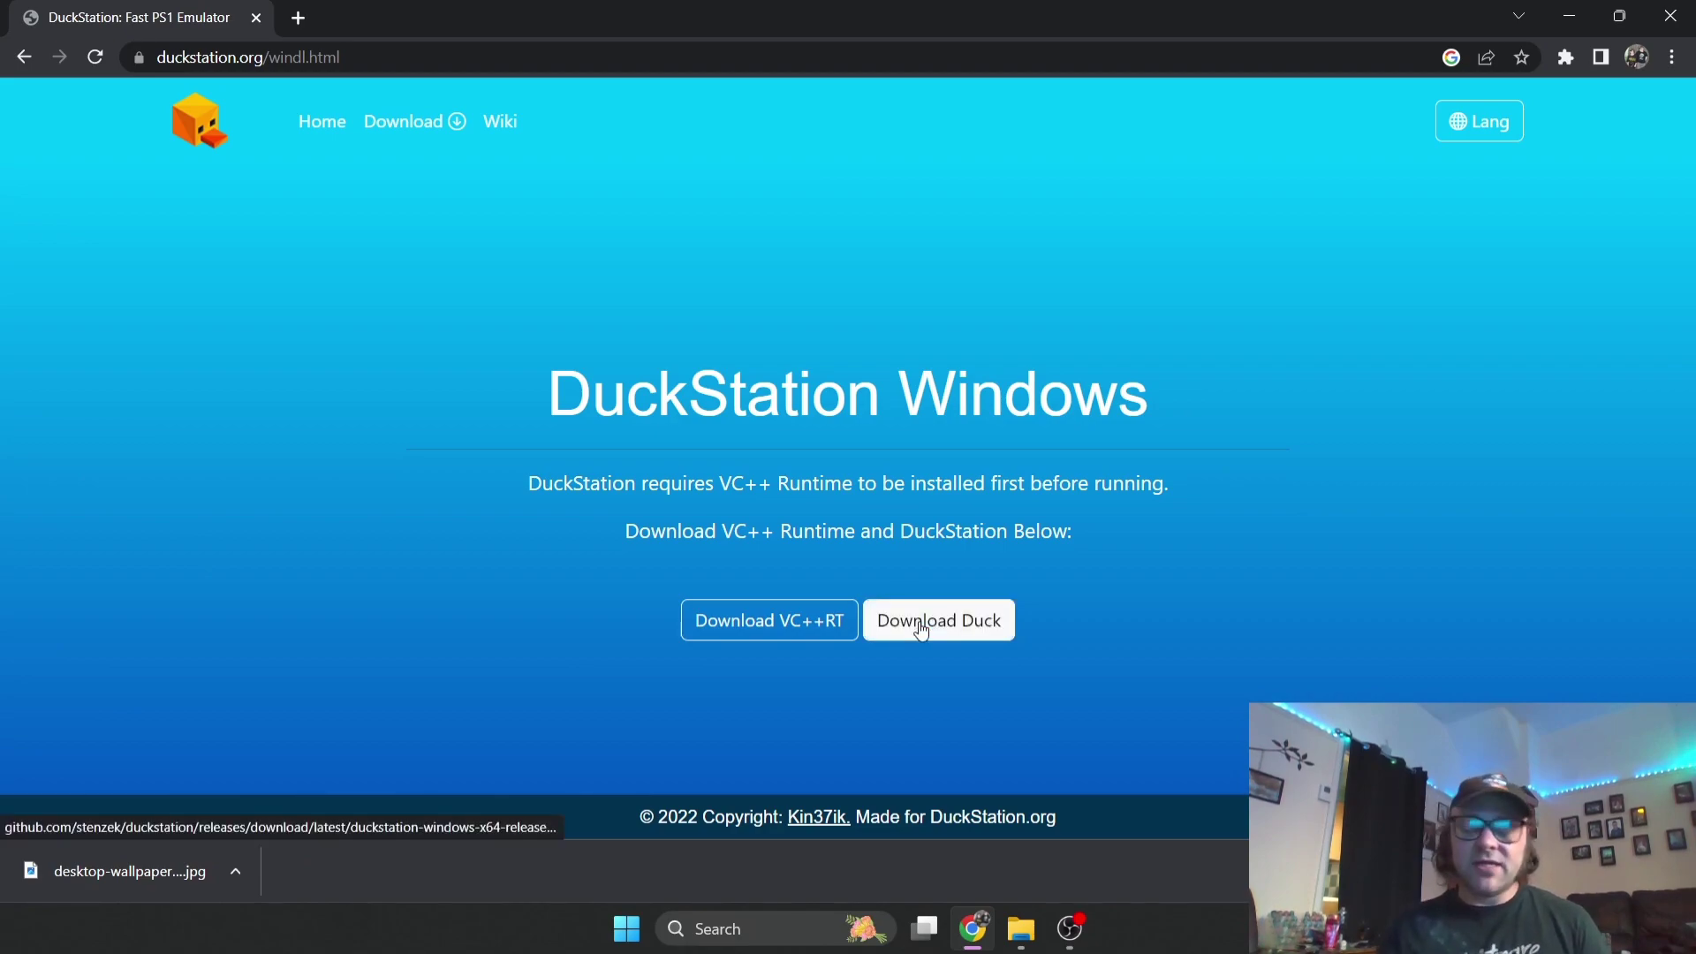
click(920, 629)
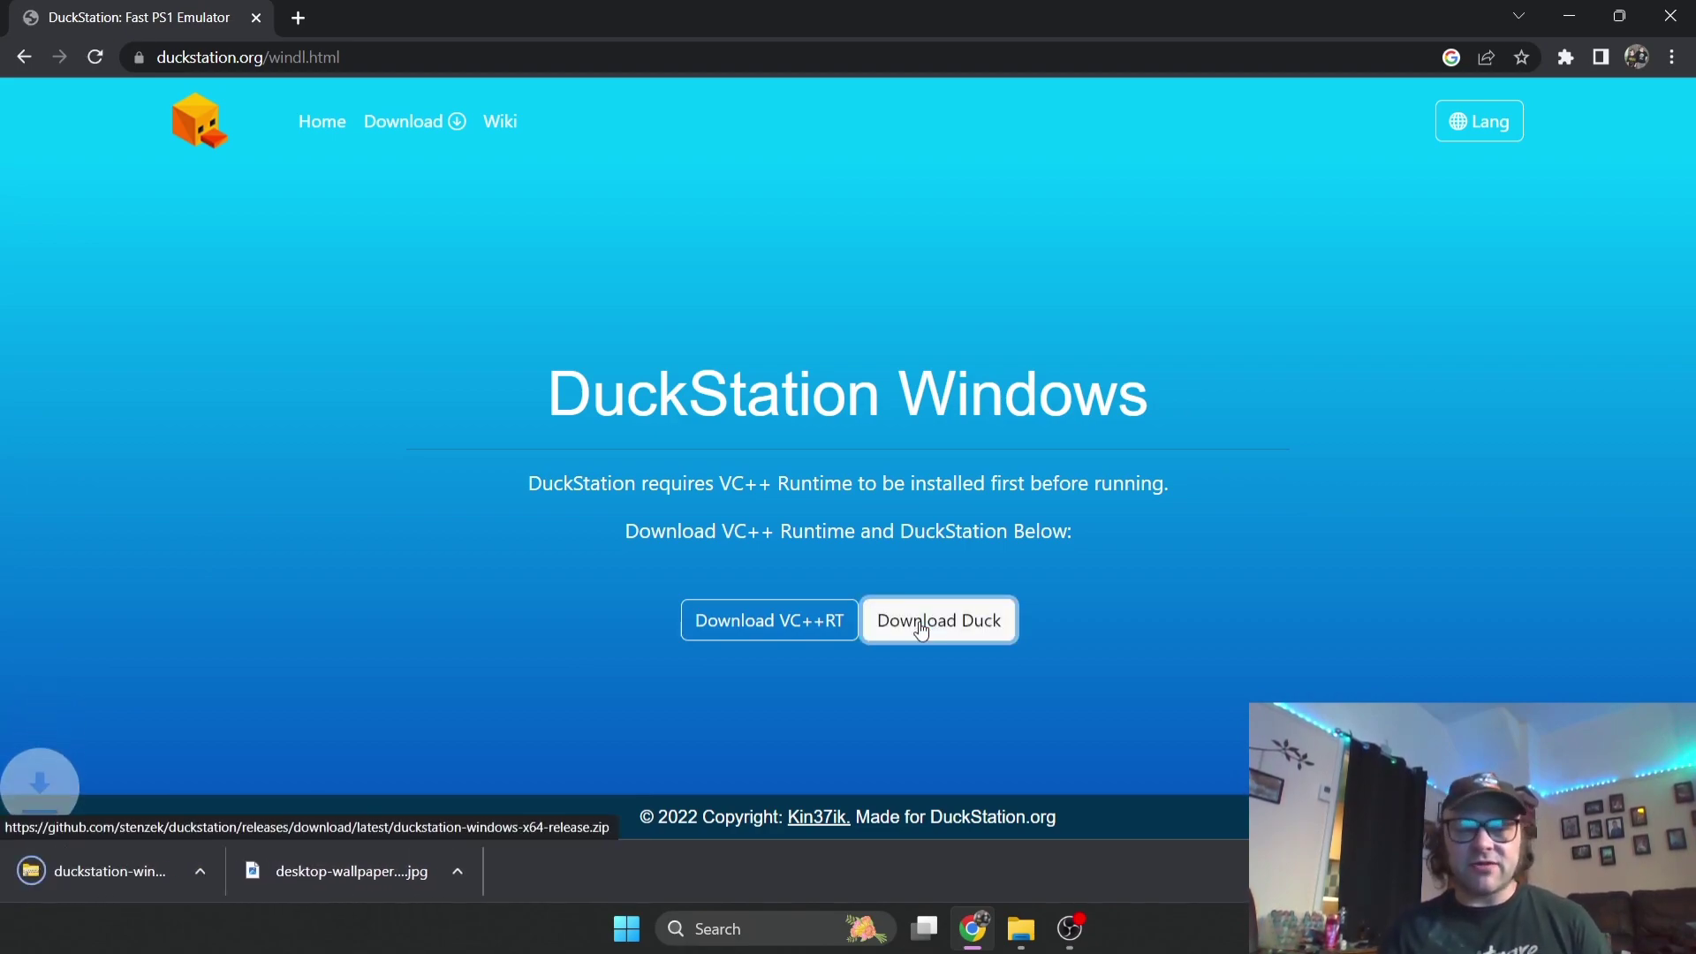
key(super+Right)
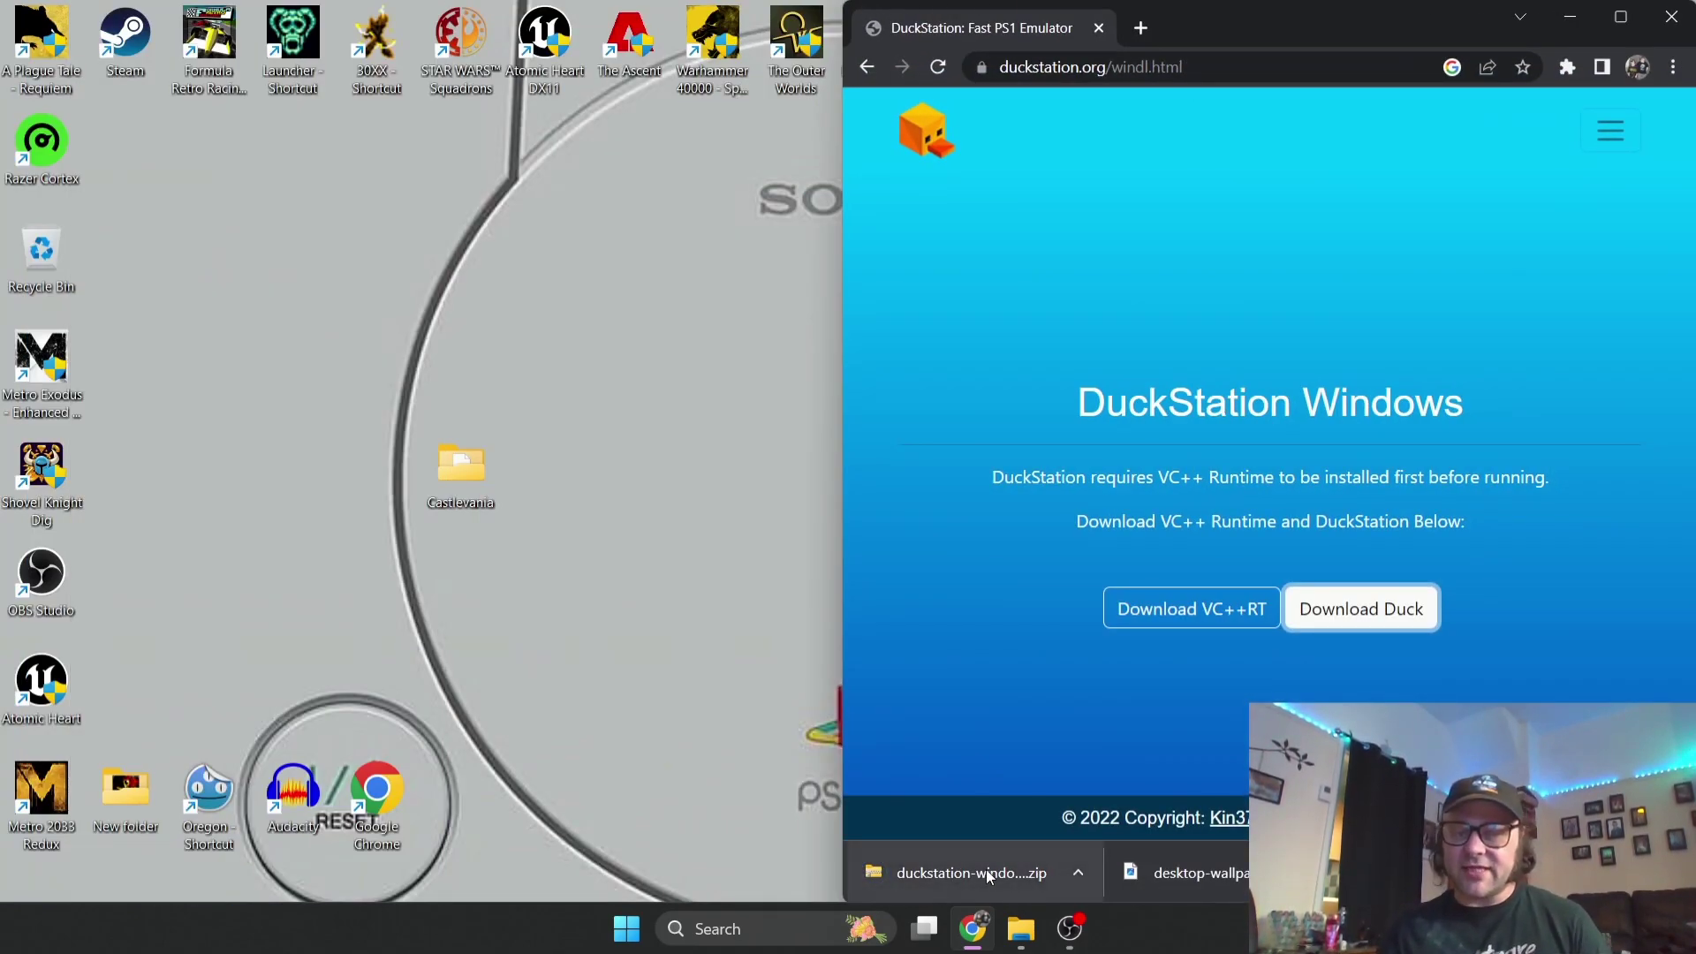
drag(986, 869, 198, 269)
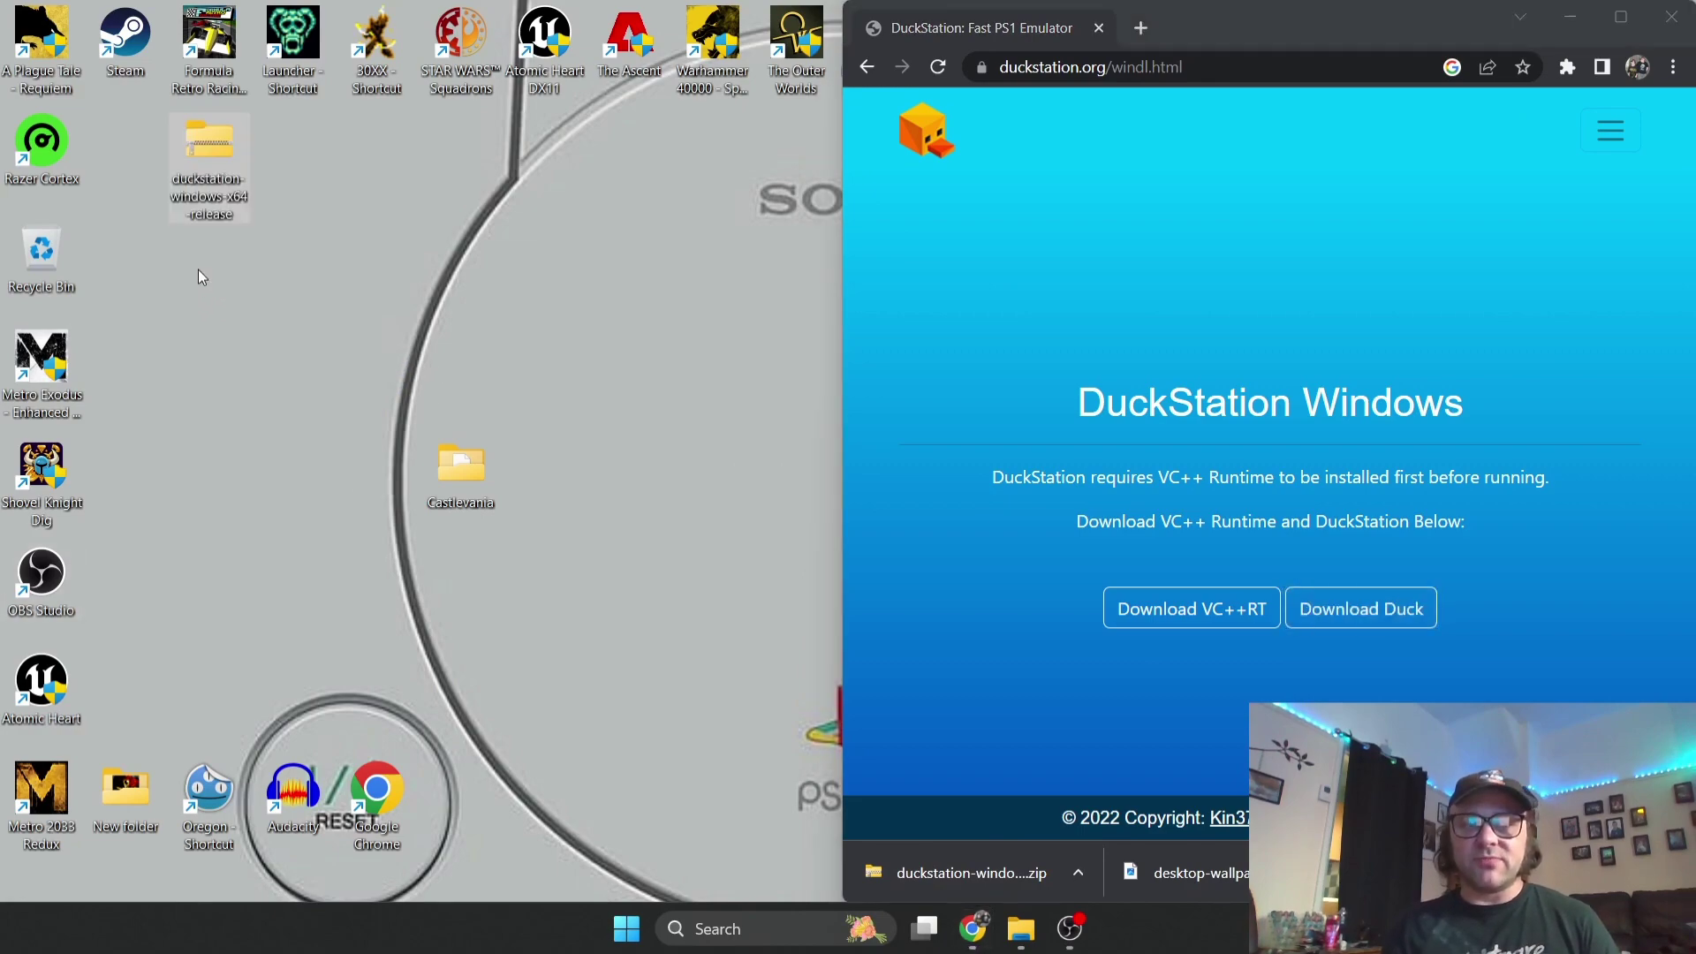
Create a new folder on the desktop and name it Duckstation.
right_click(203, 344)
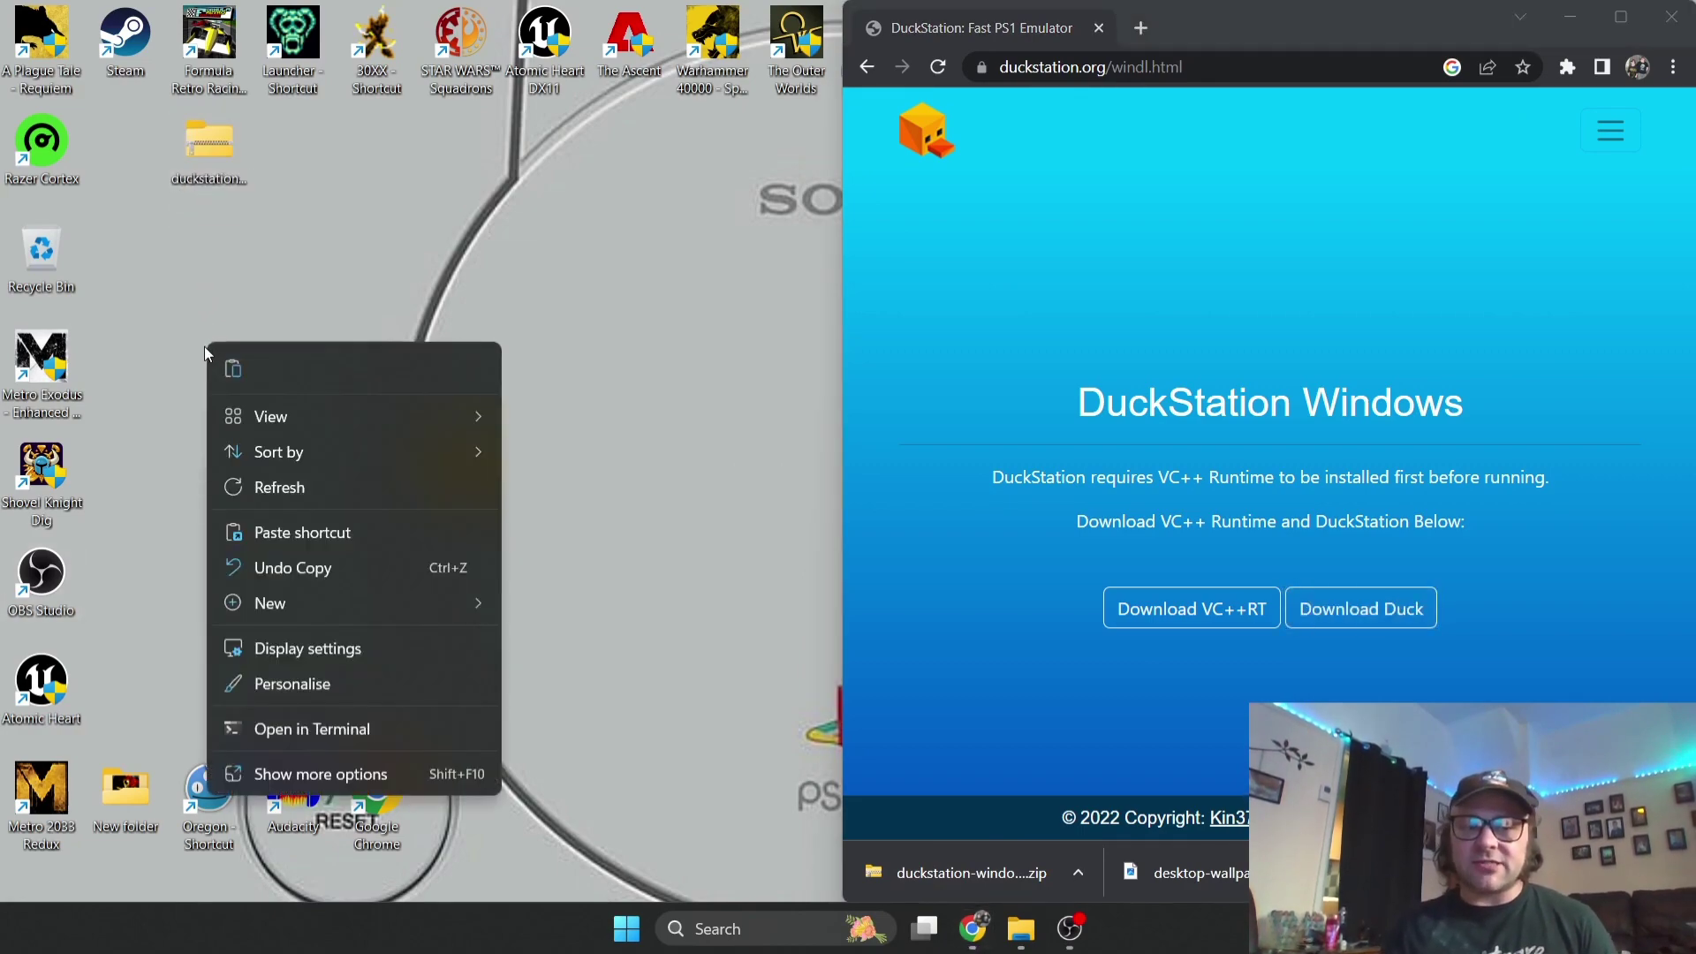
mouse_move(325, 605)
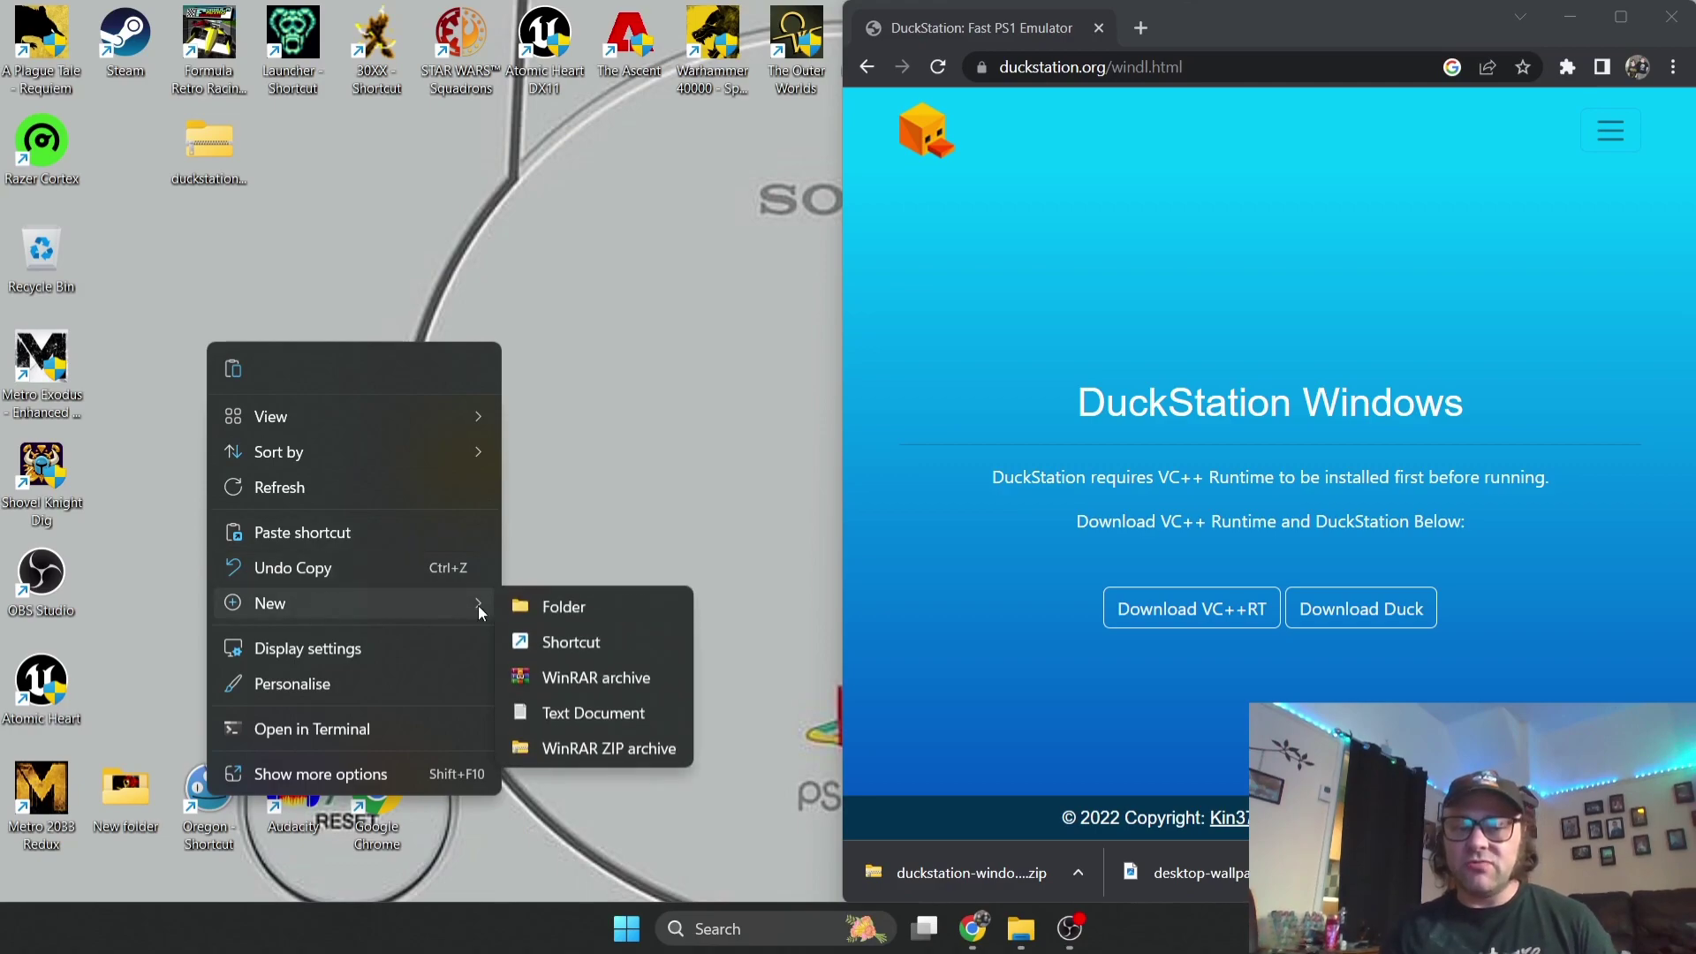
click(575, 611)
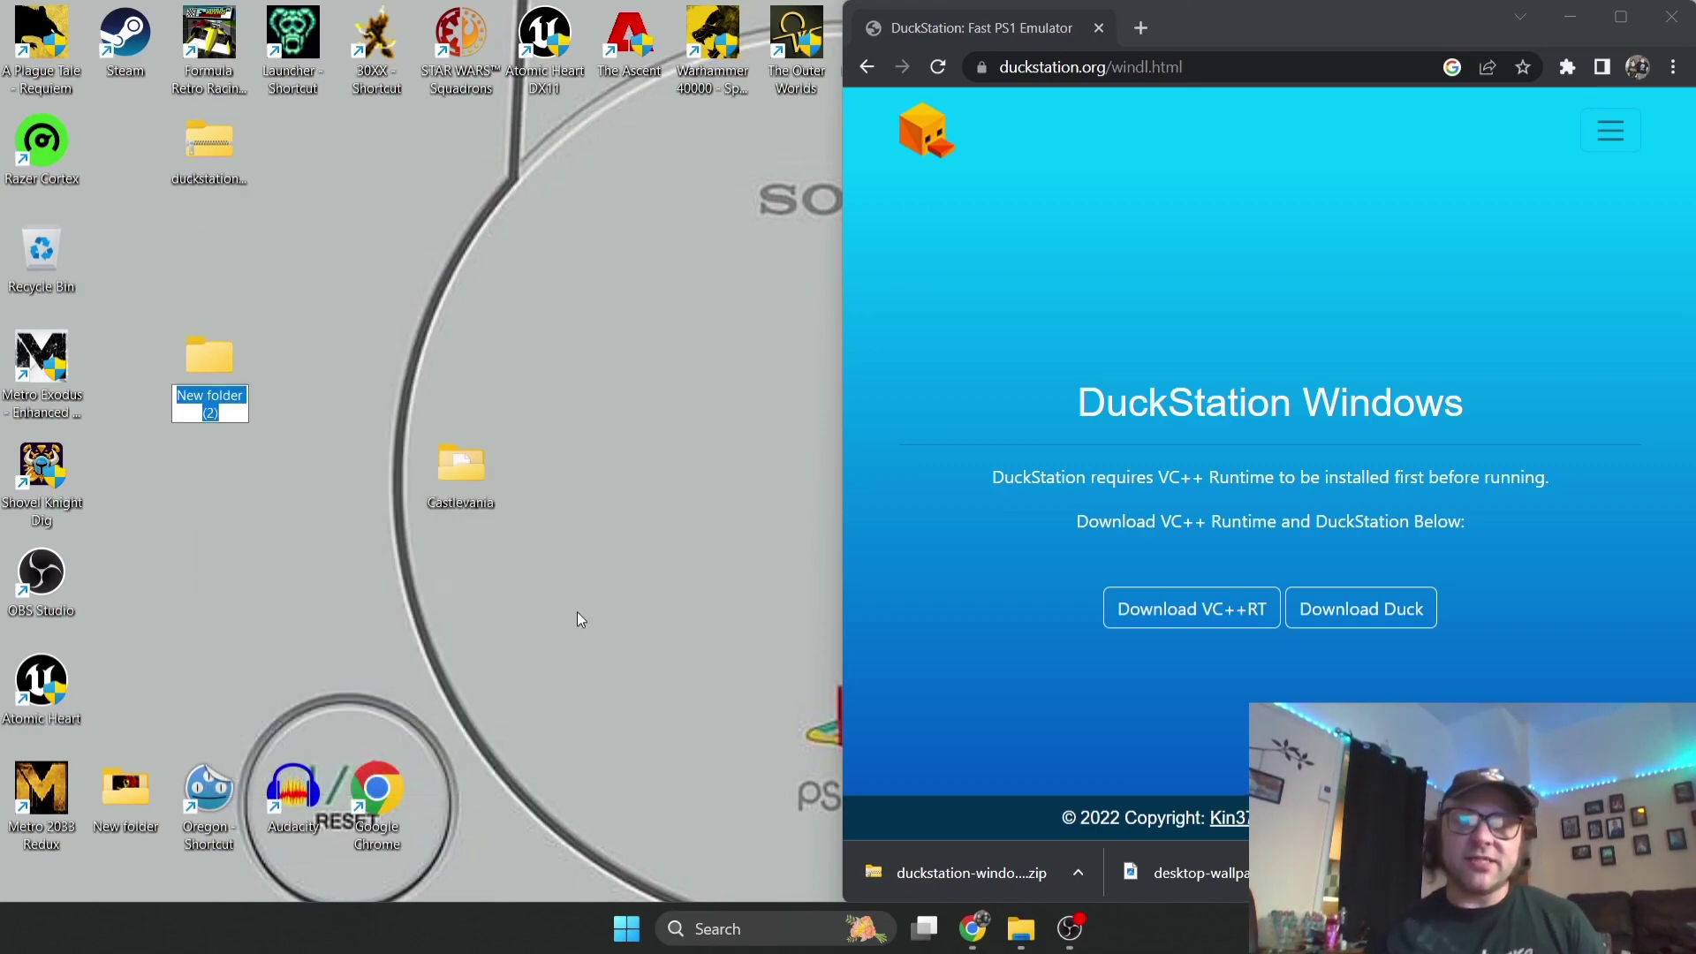
key(Return)
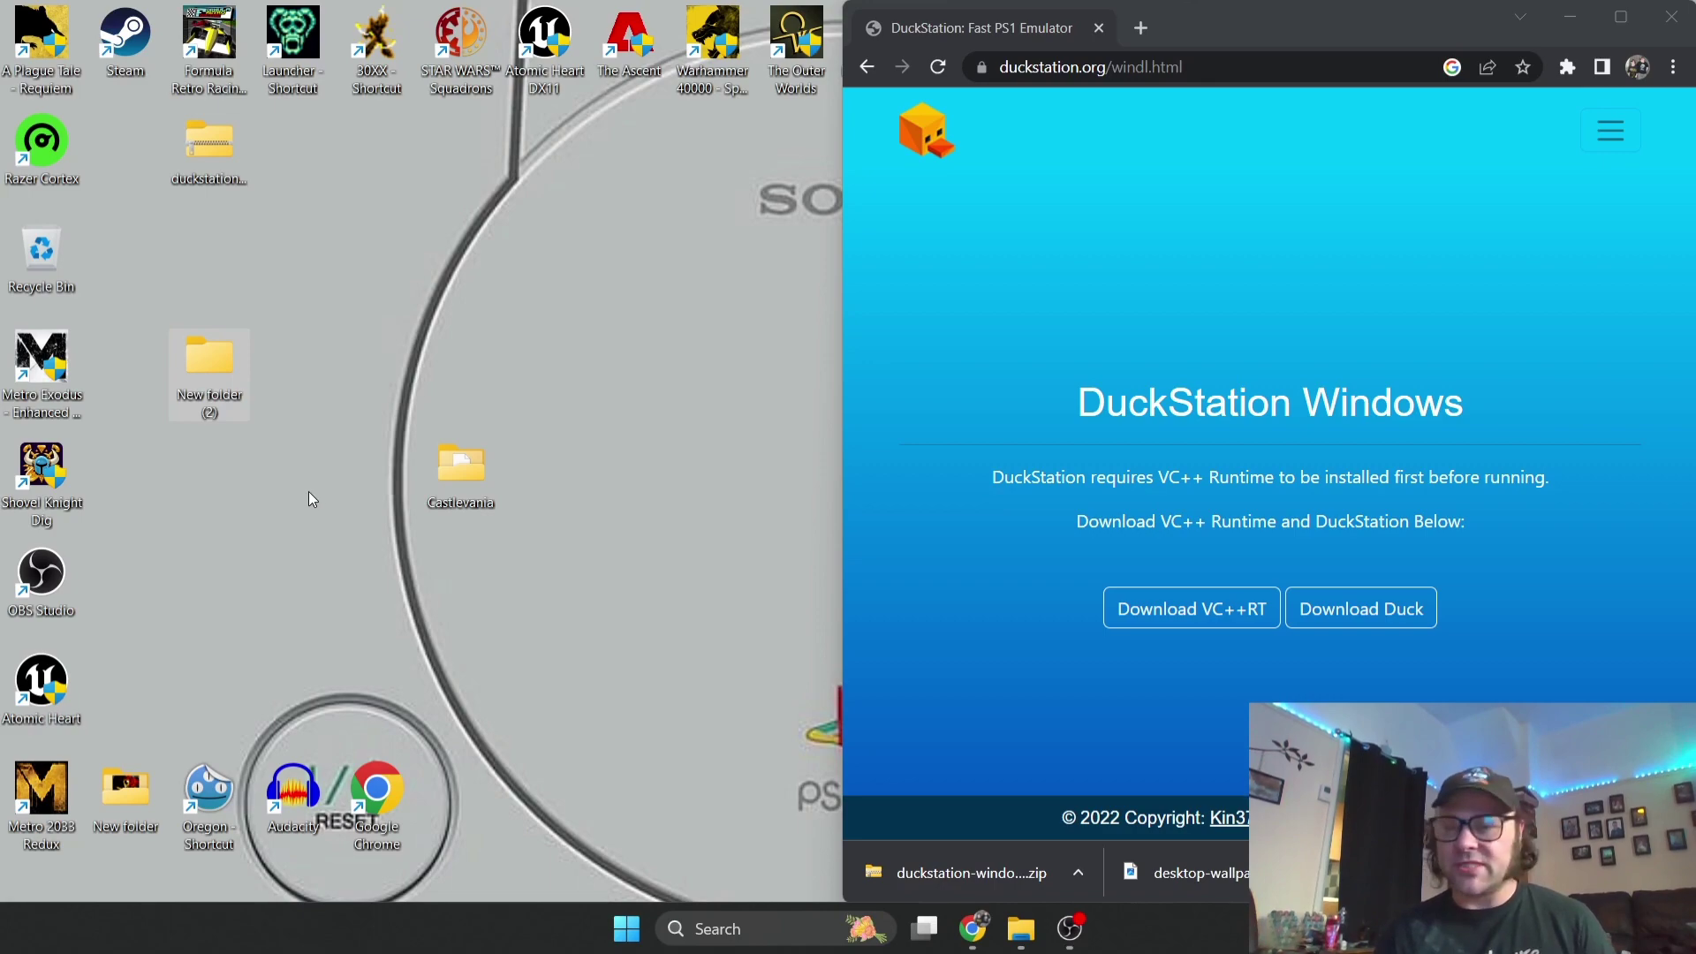
right_click(194, 359)
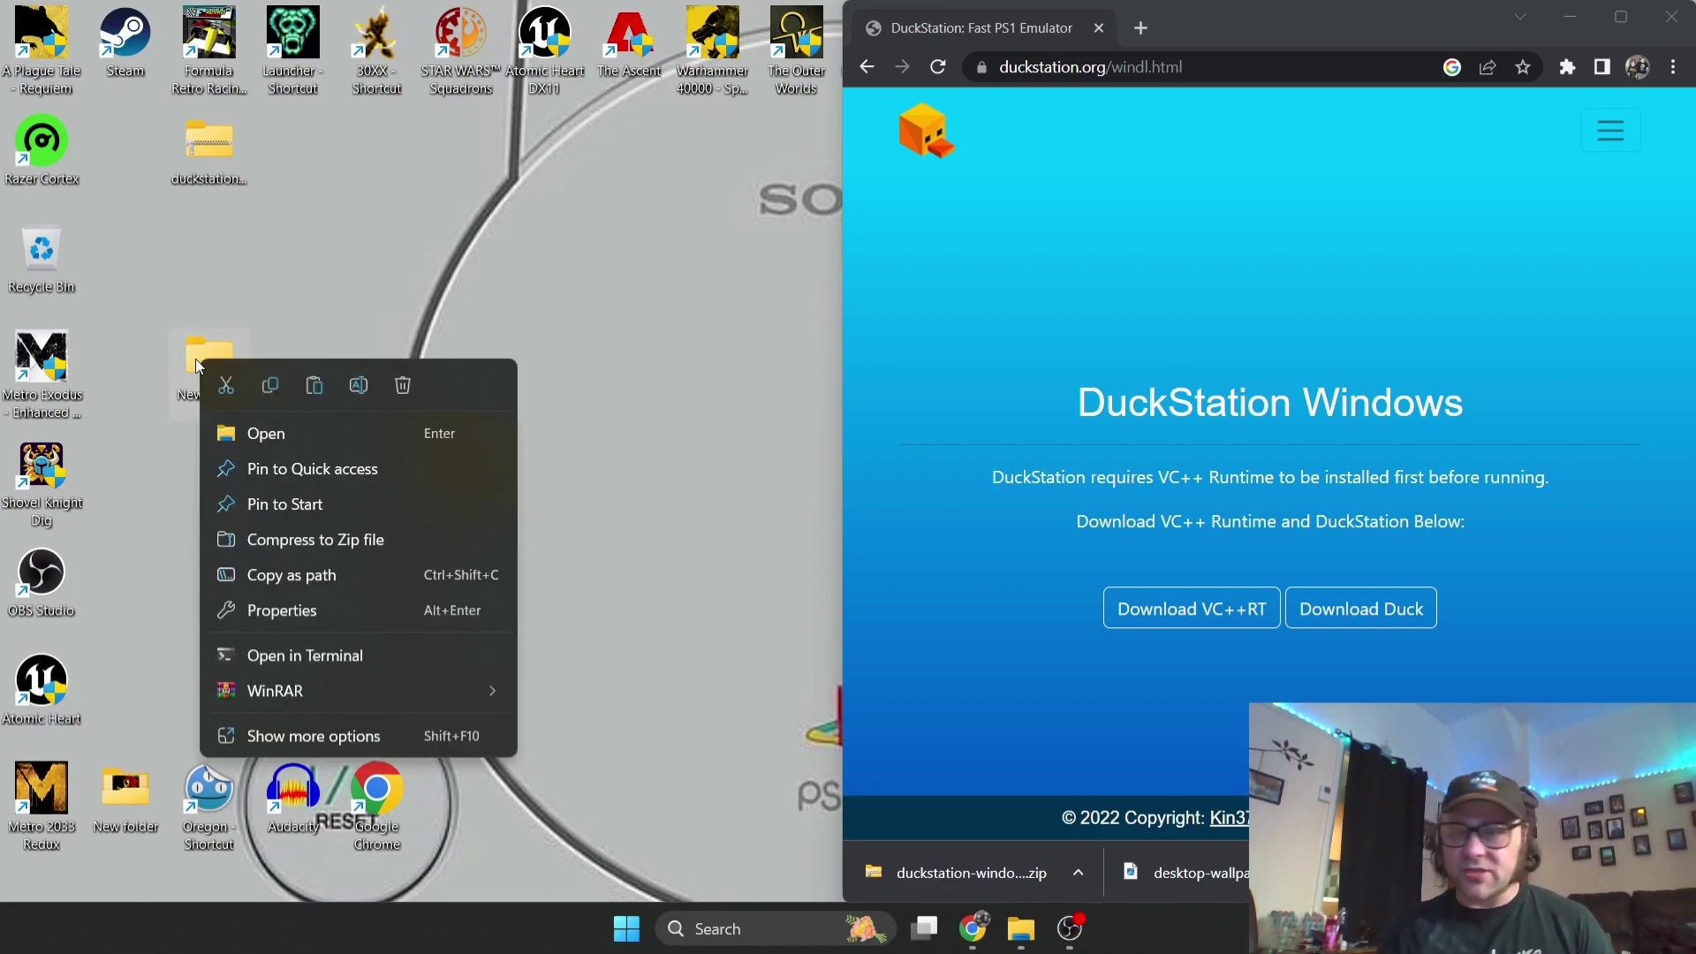
click(320, 739)
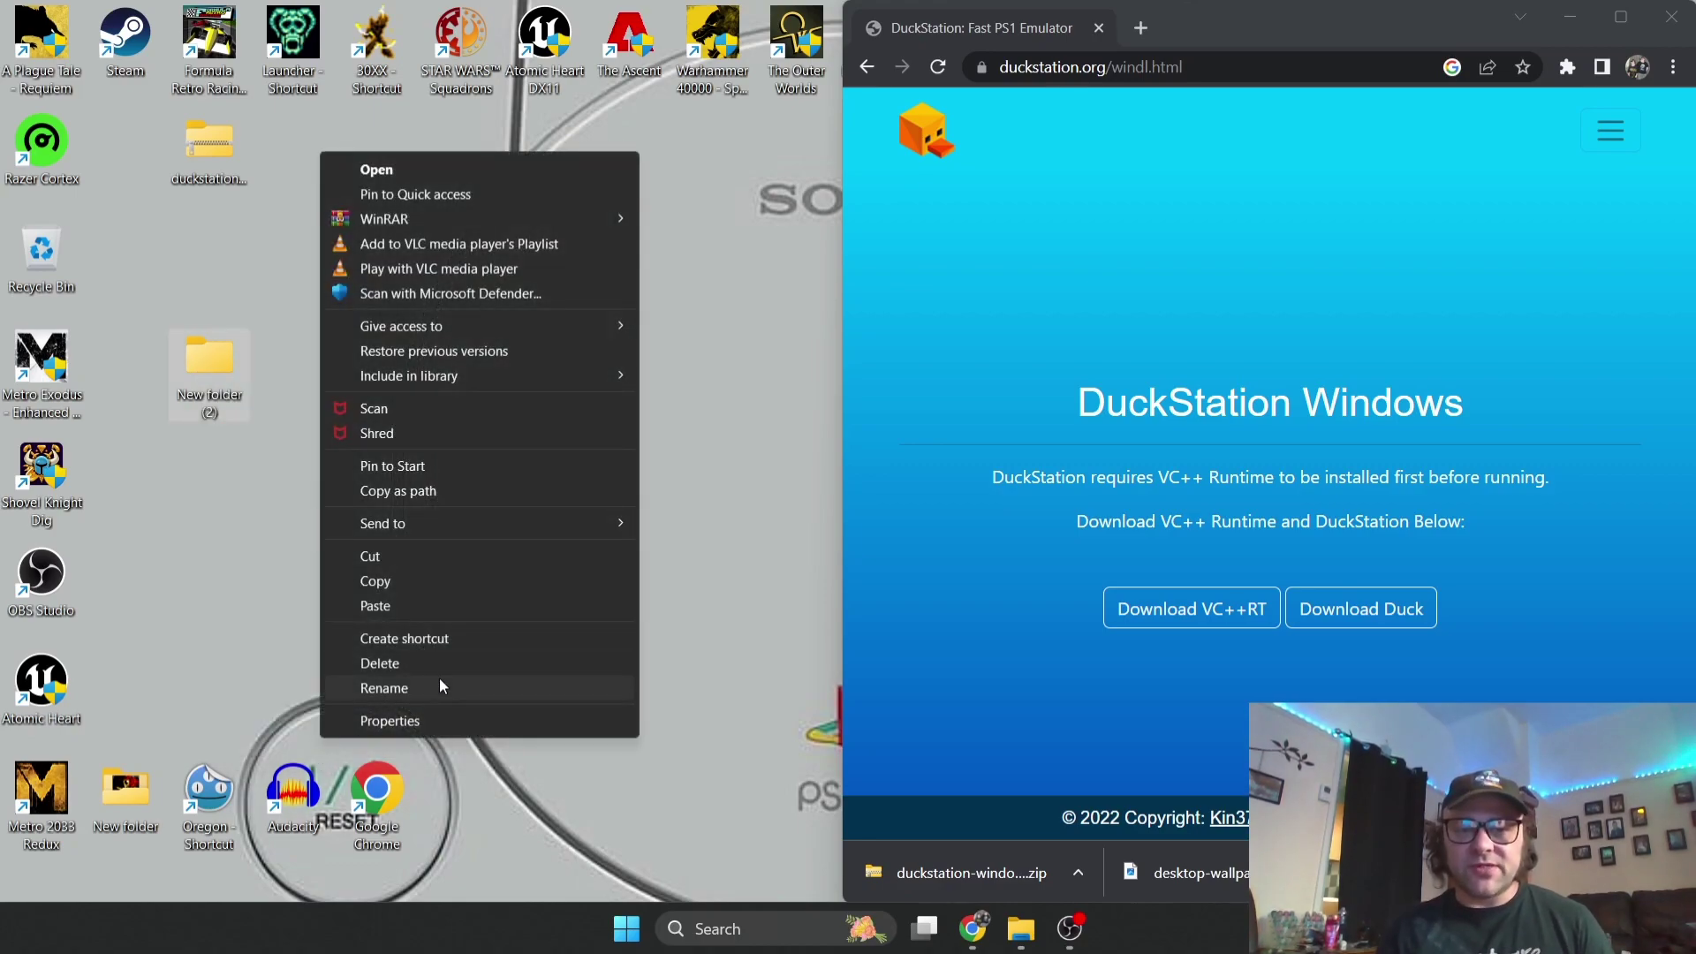
click(439, 688)
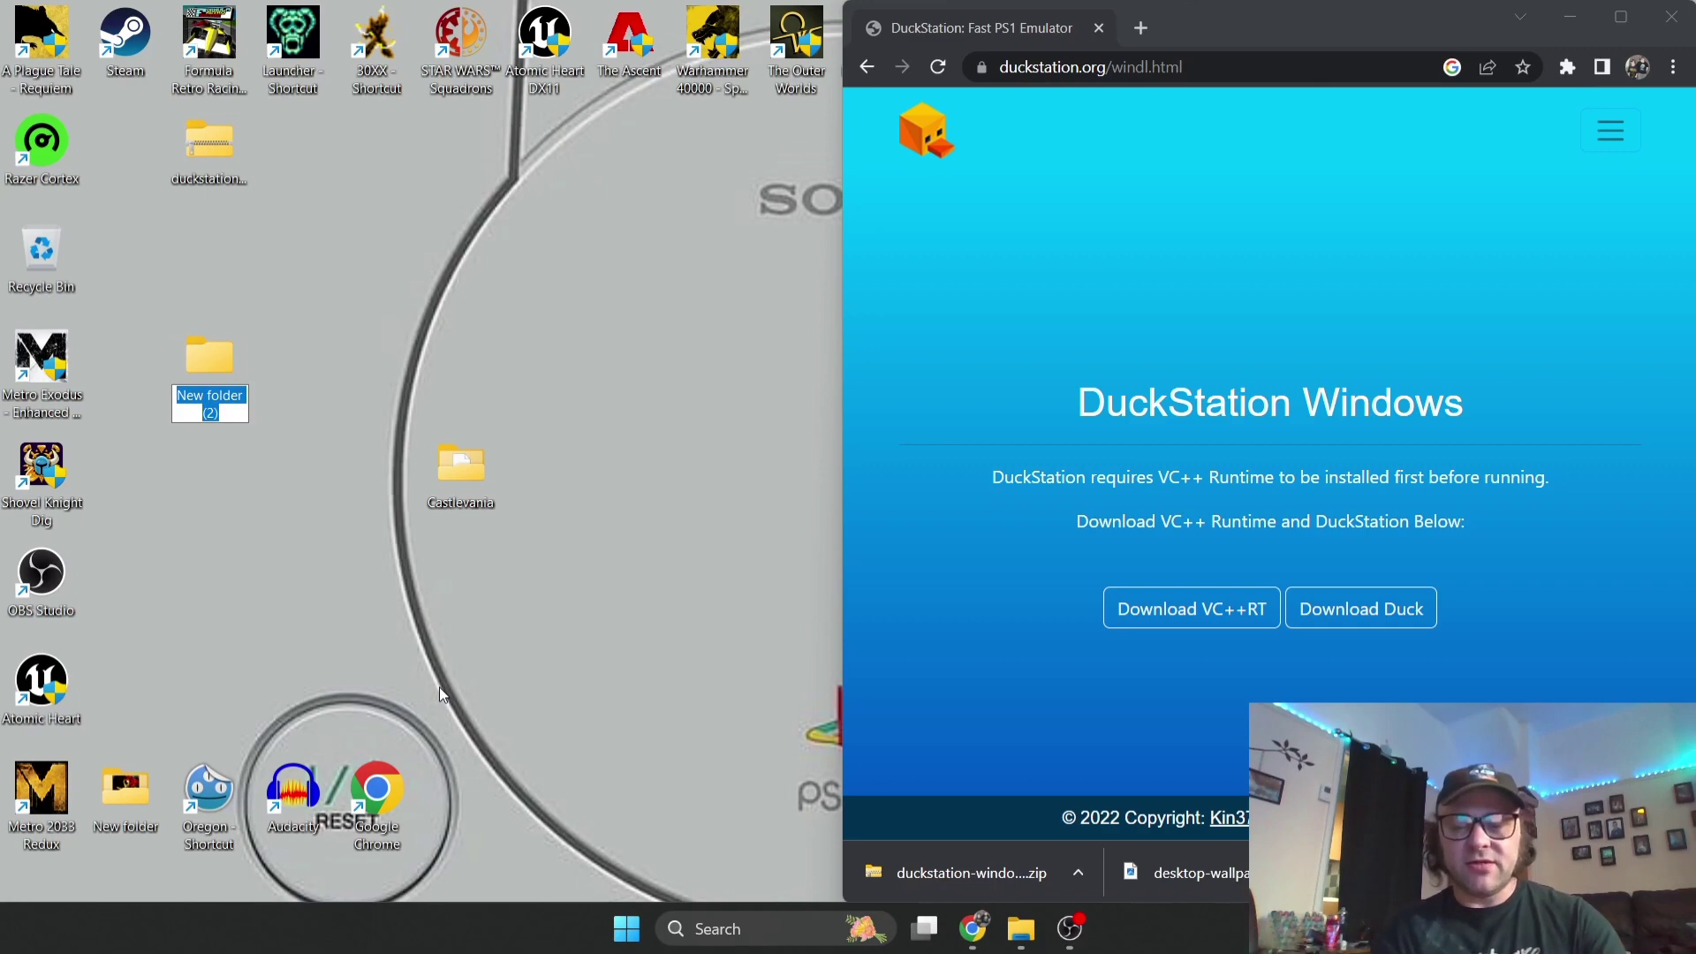
text(Duckstati)
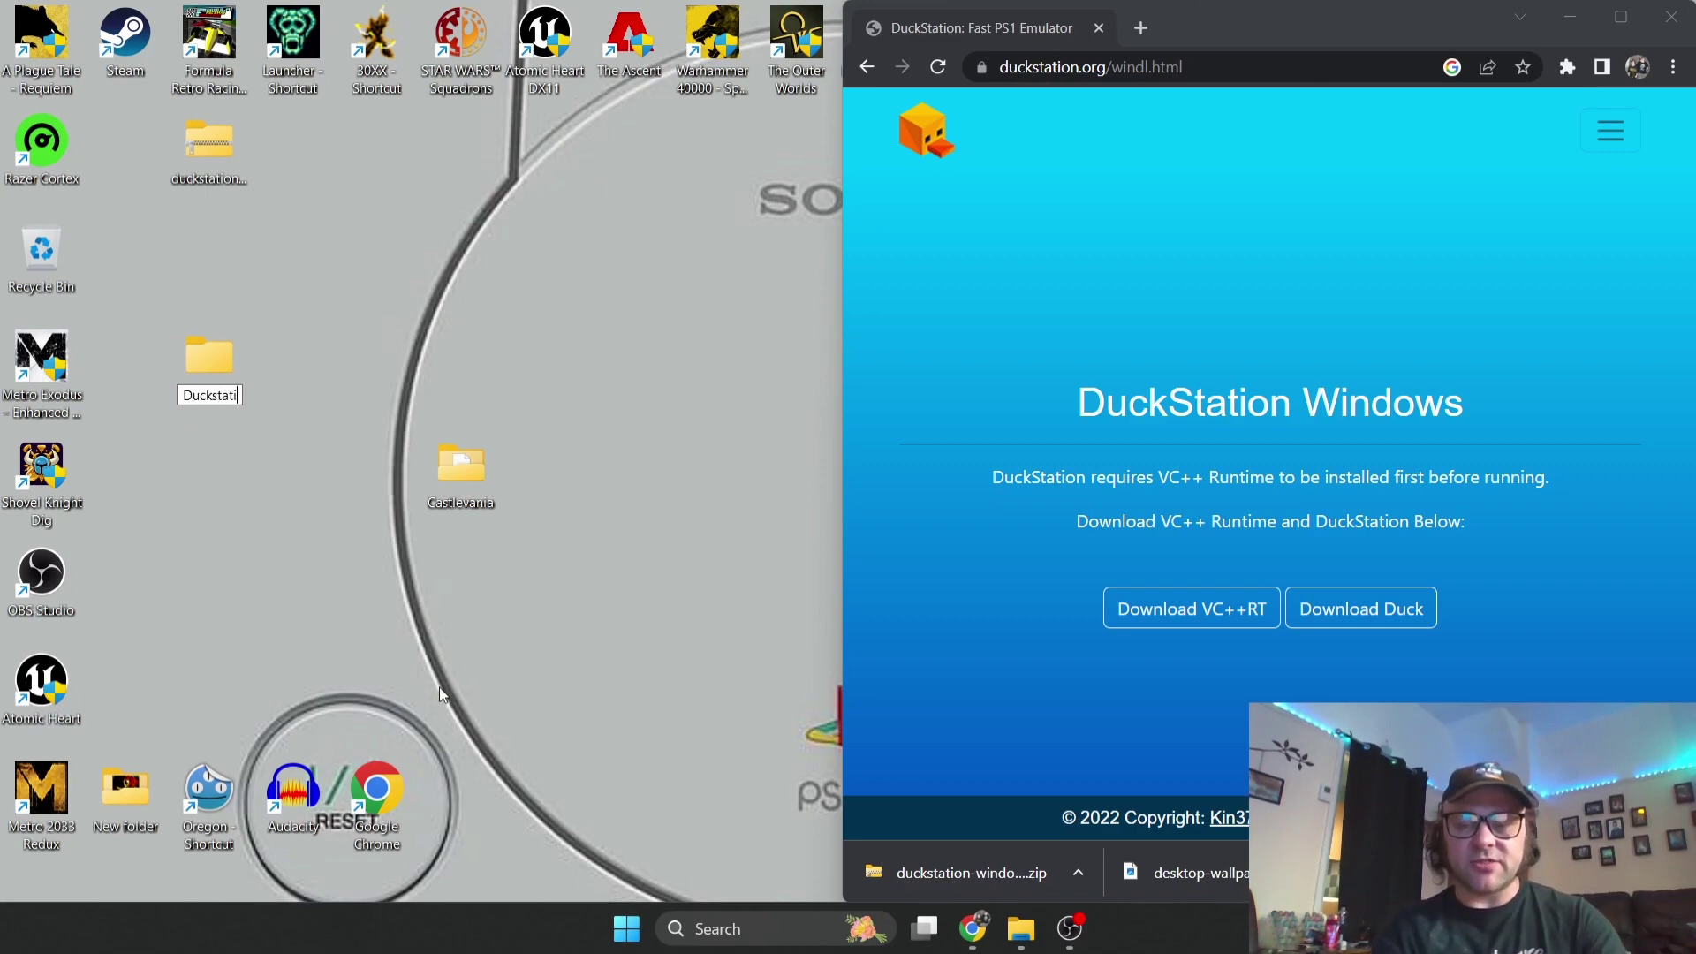
text(on)
key(Return)
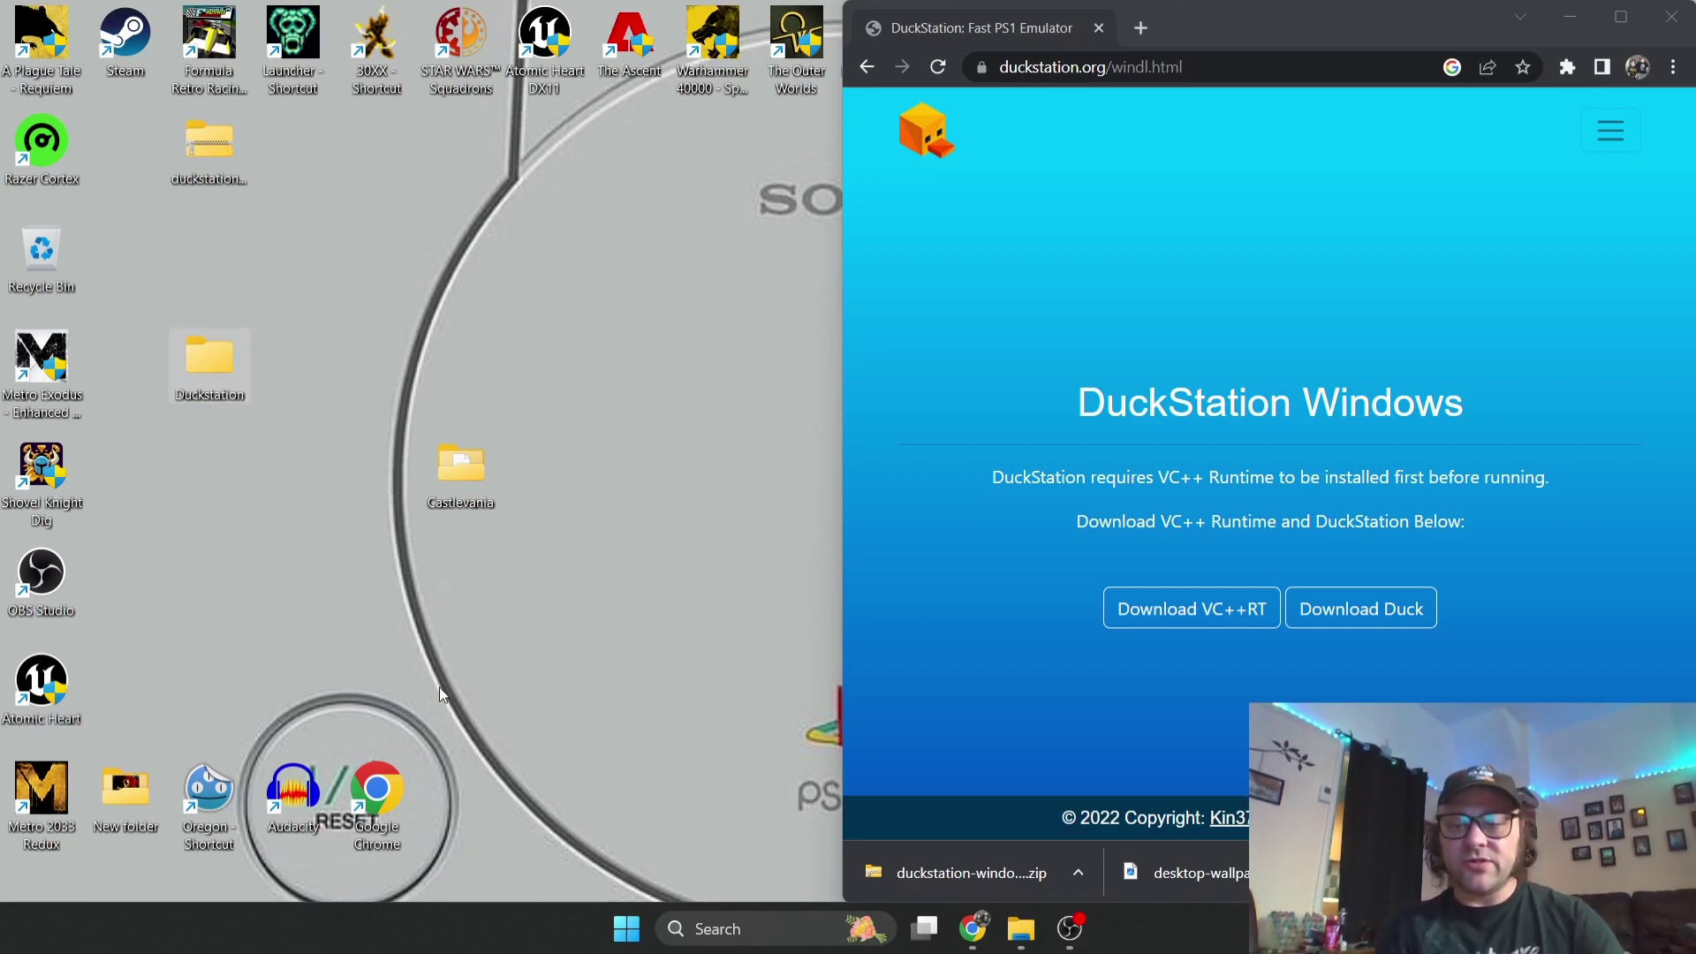
Move the duckstation-windows-x64-release archive into the Duckstation folder on the desktop.
click(404, 259)
click(210, 147)
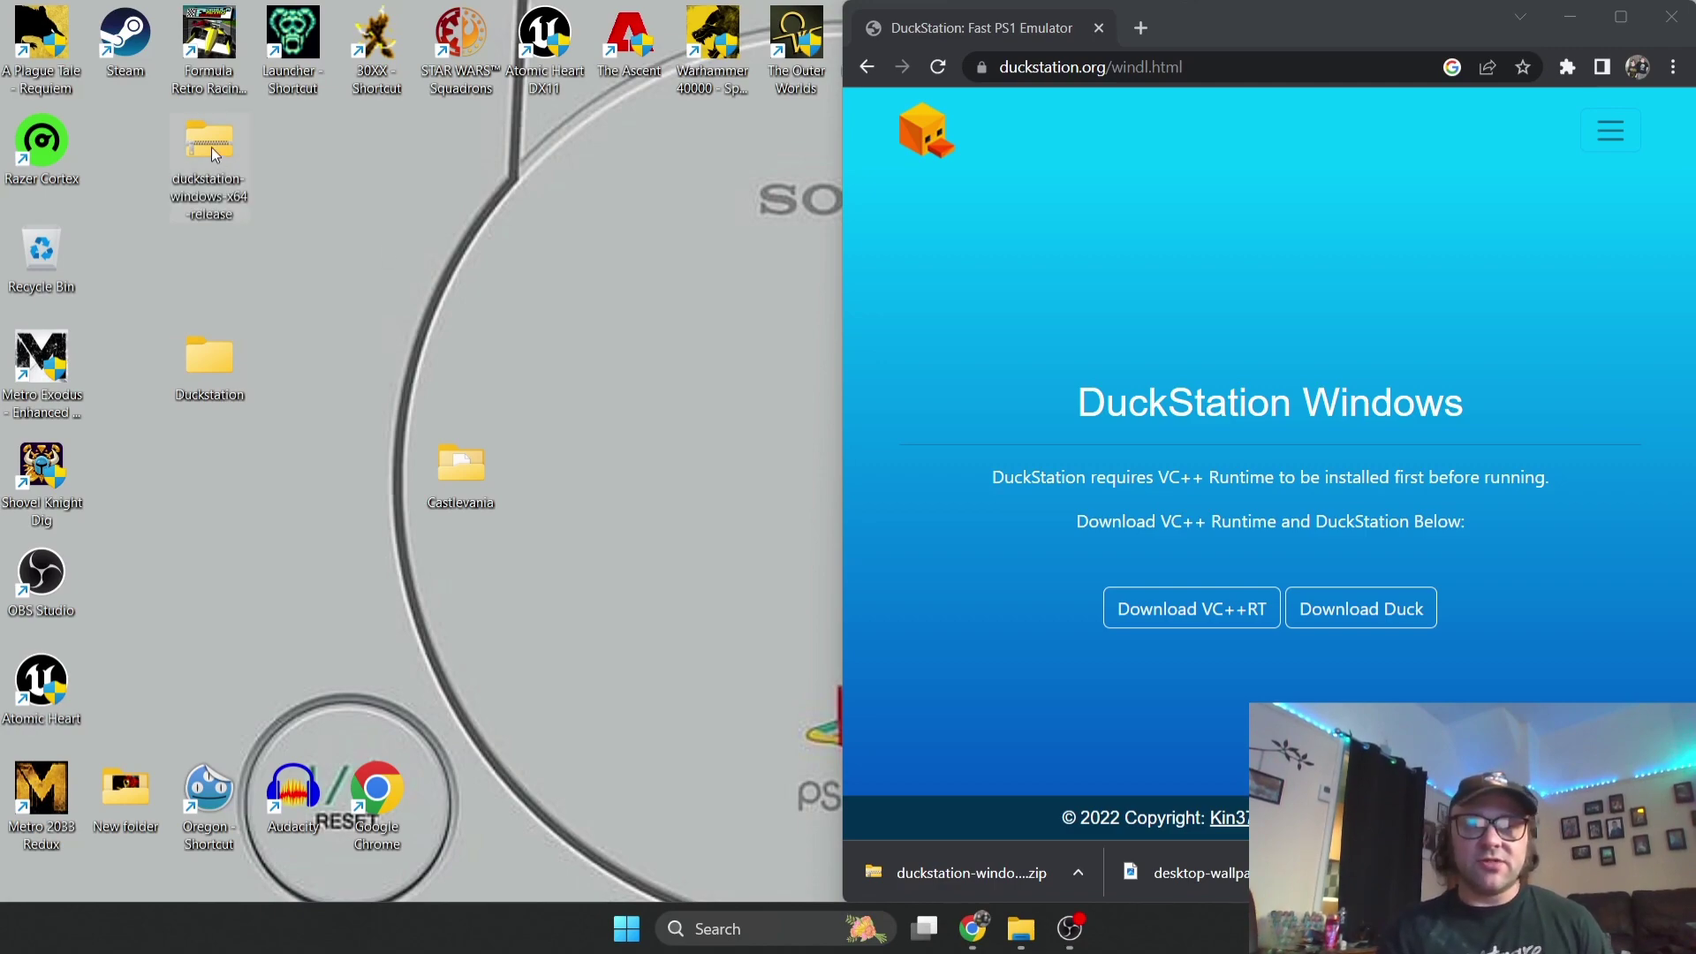
drag(210, 146, 209, 385)
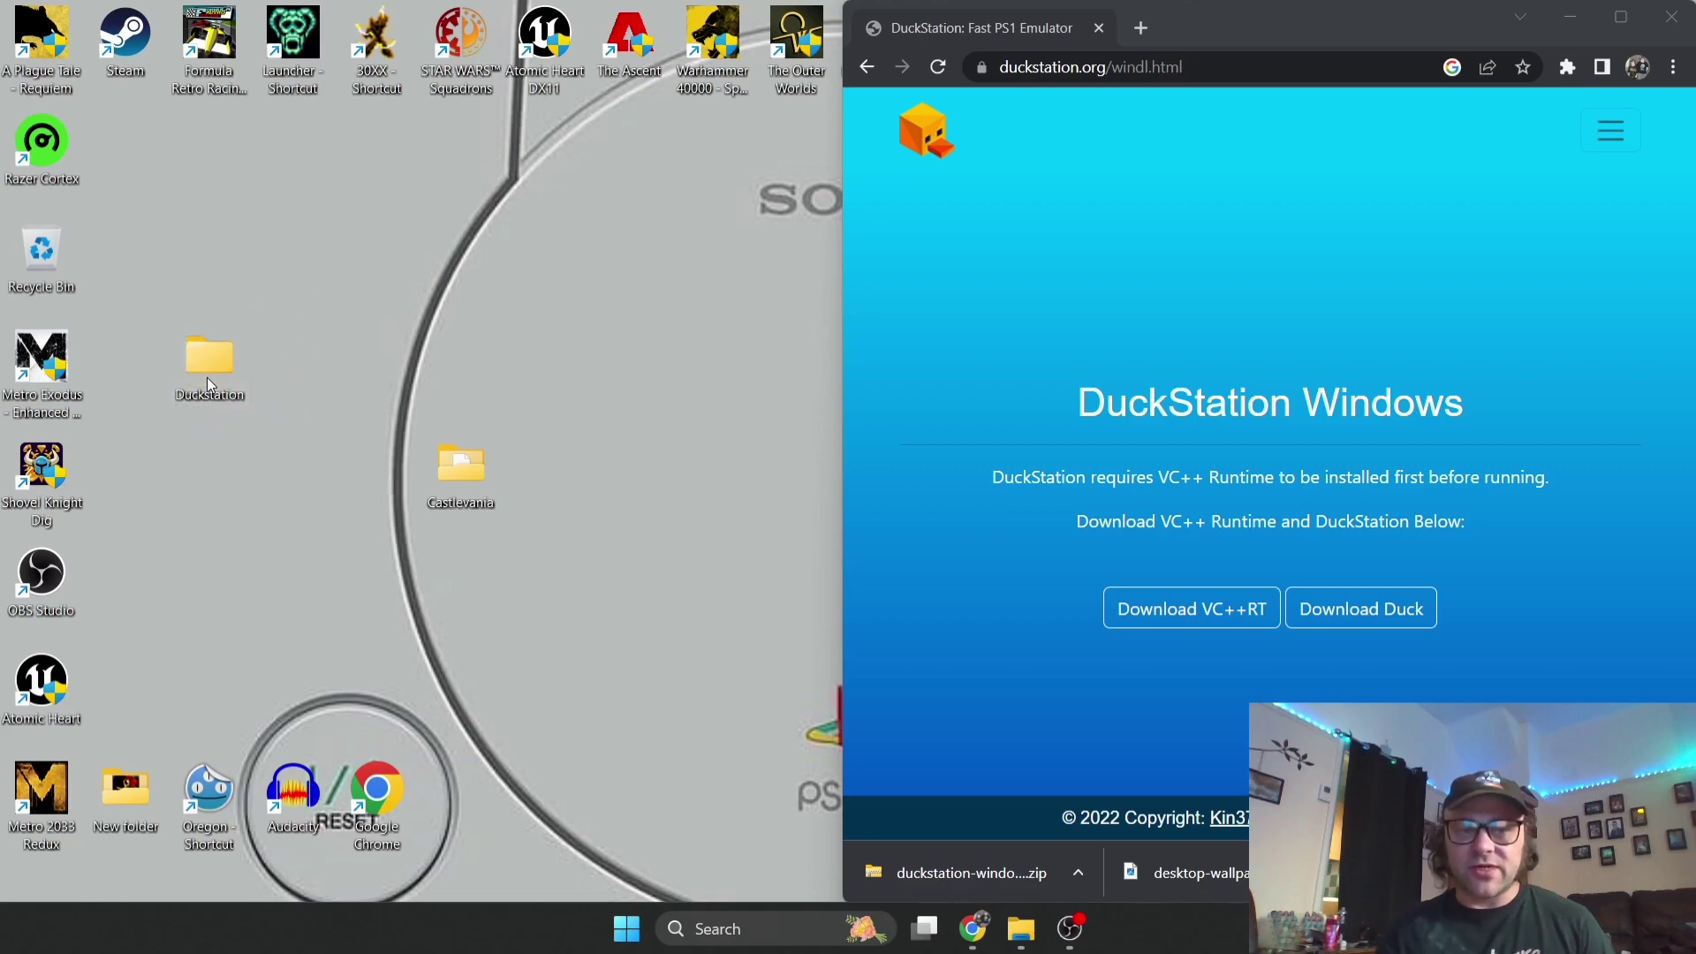
Open the Duckstation folder and extract the duckstation-windows-x64-release archive directly into it with WinRAR.
double_click(209, 382)
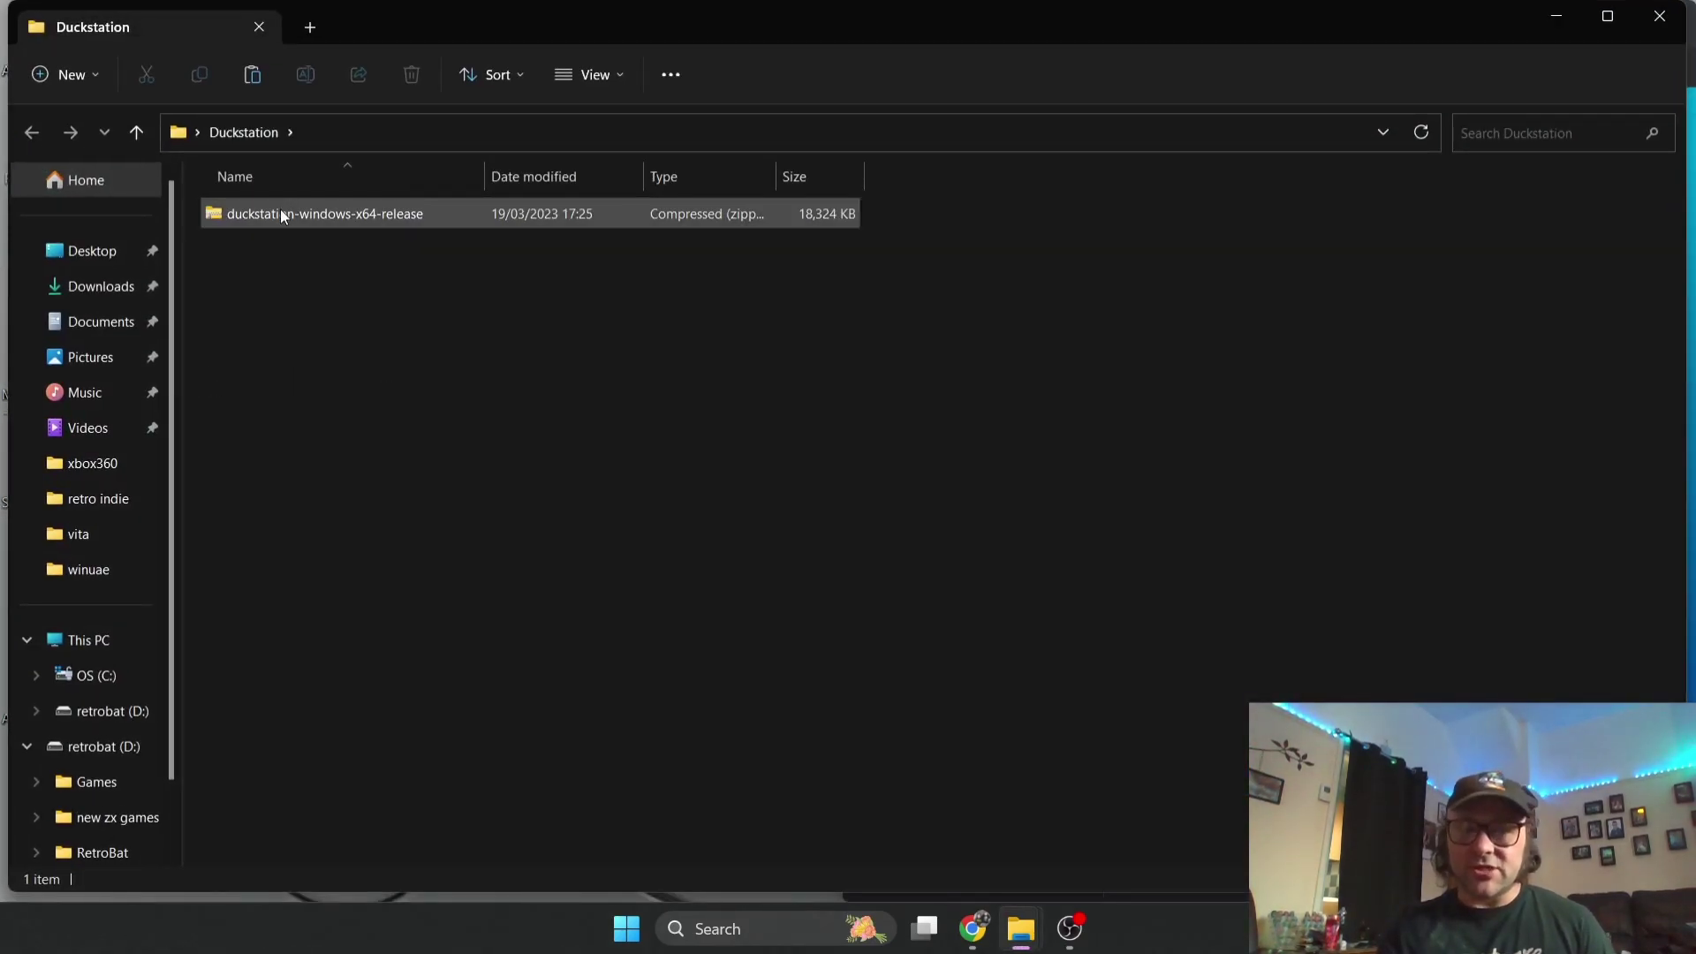
click(279, 208)
right_click(279, 208)
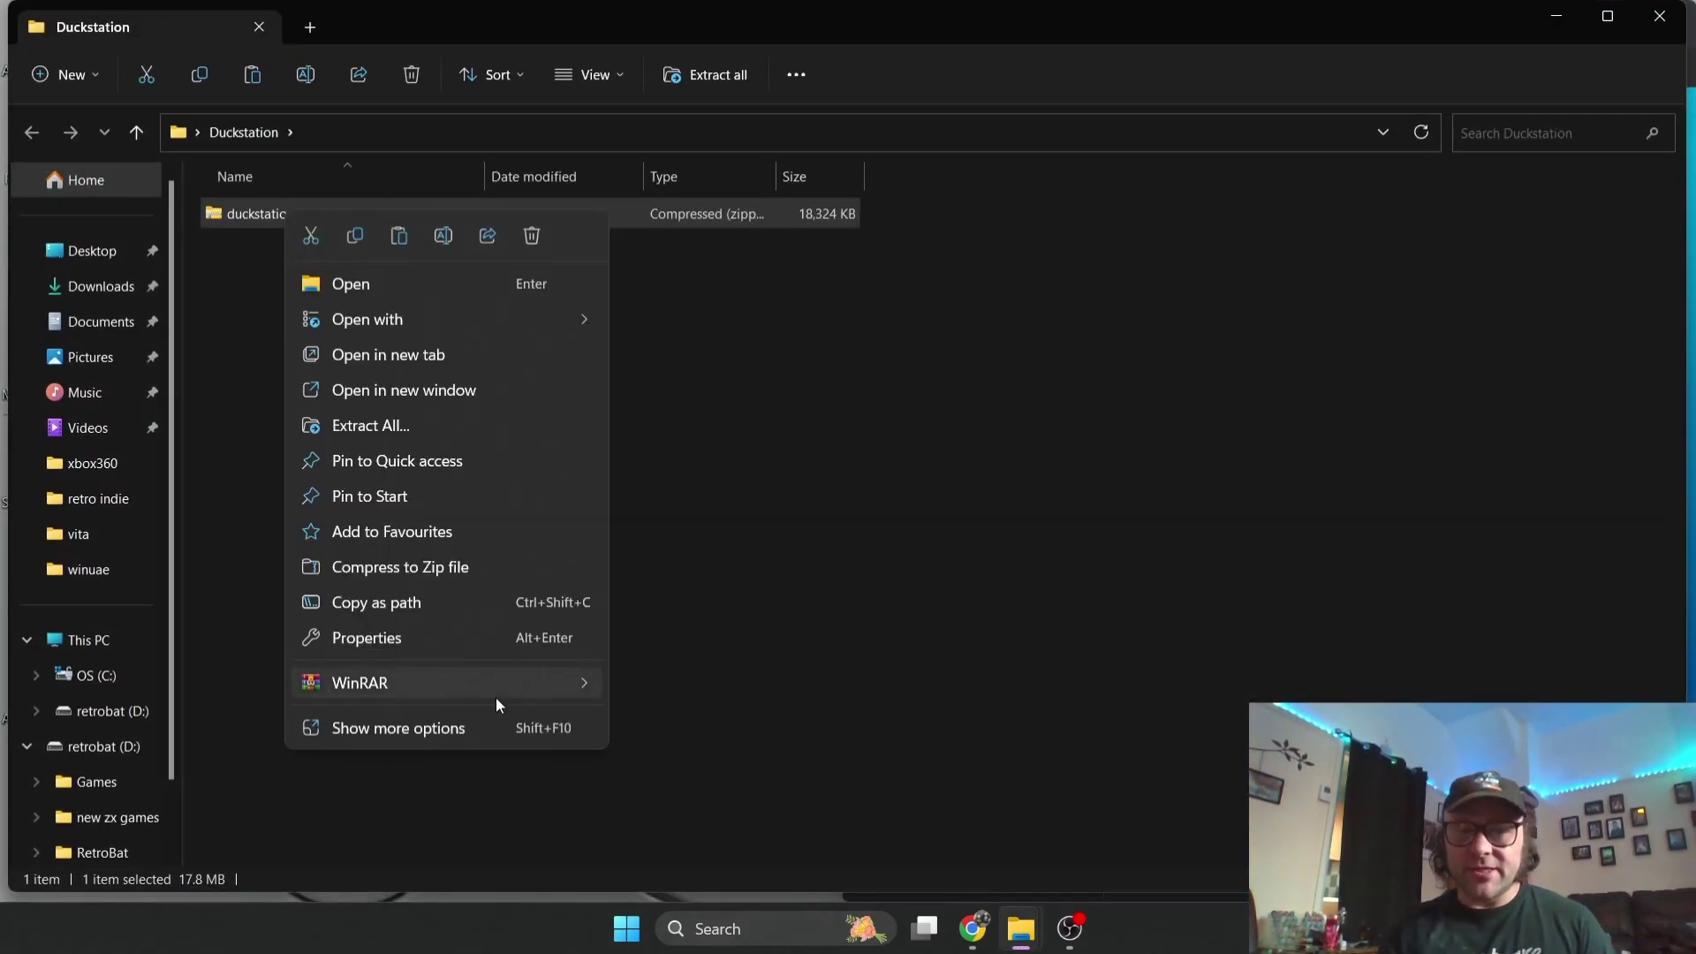
mouse_move(496, 698)
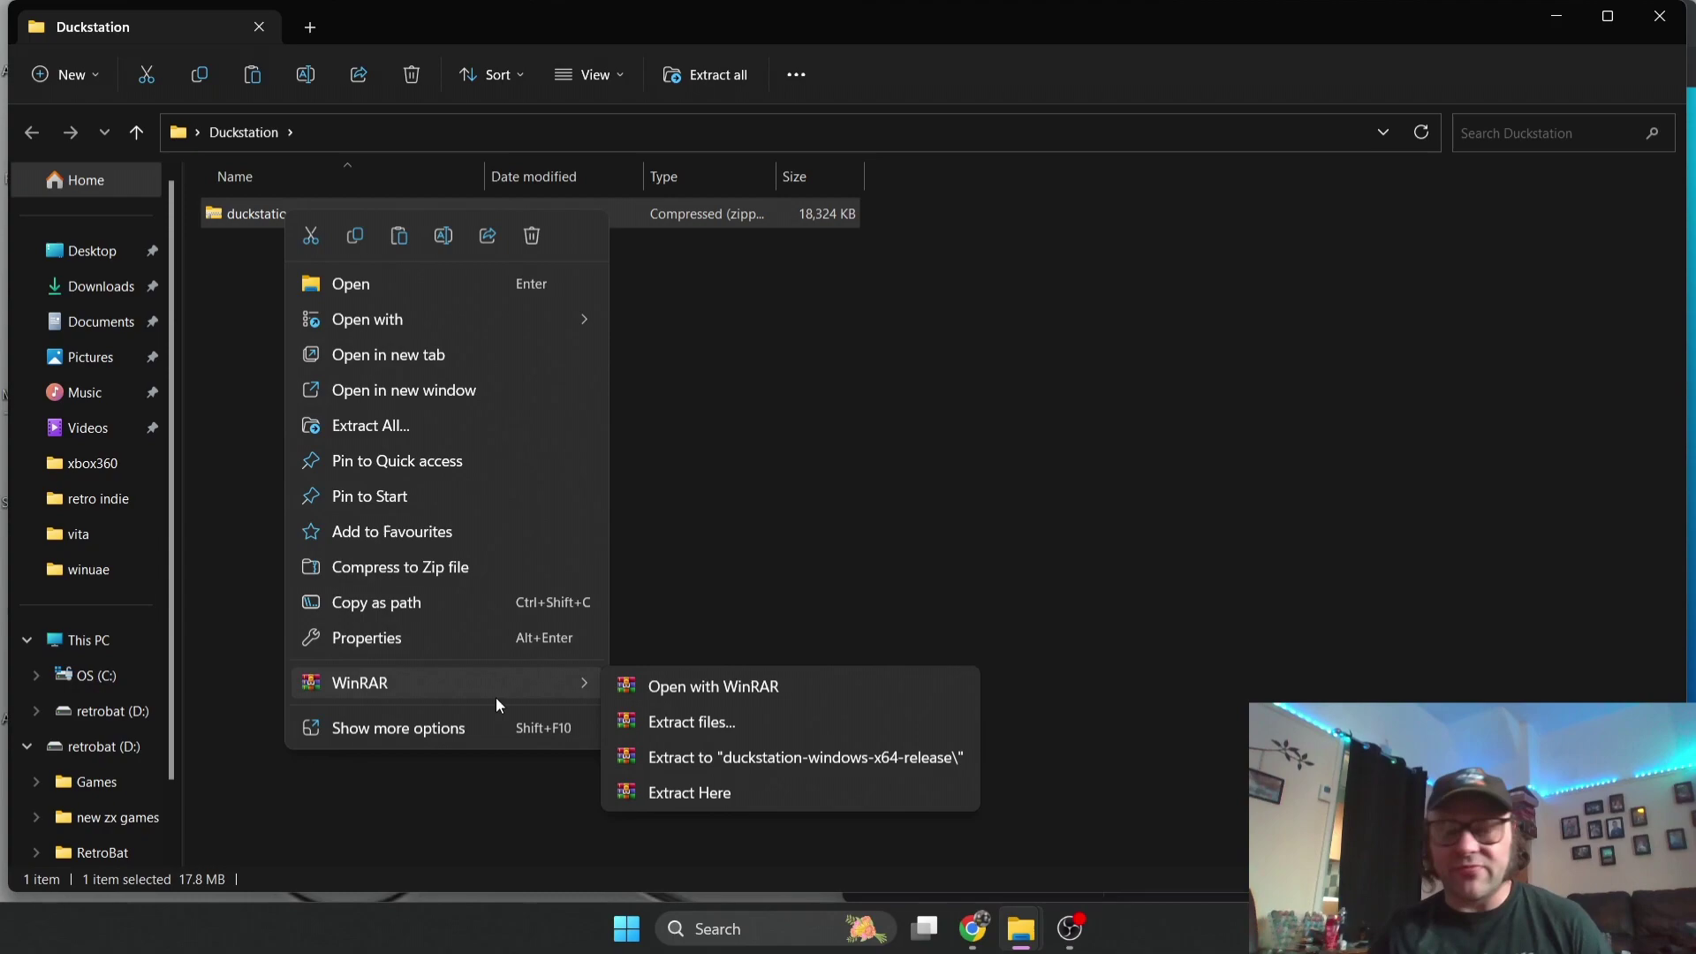
click(715, 793)
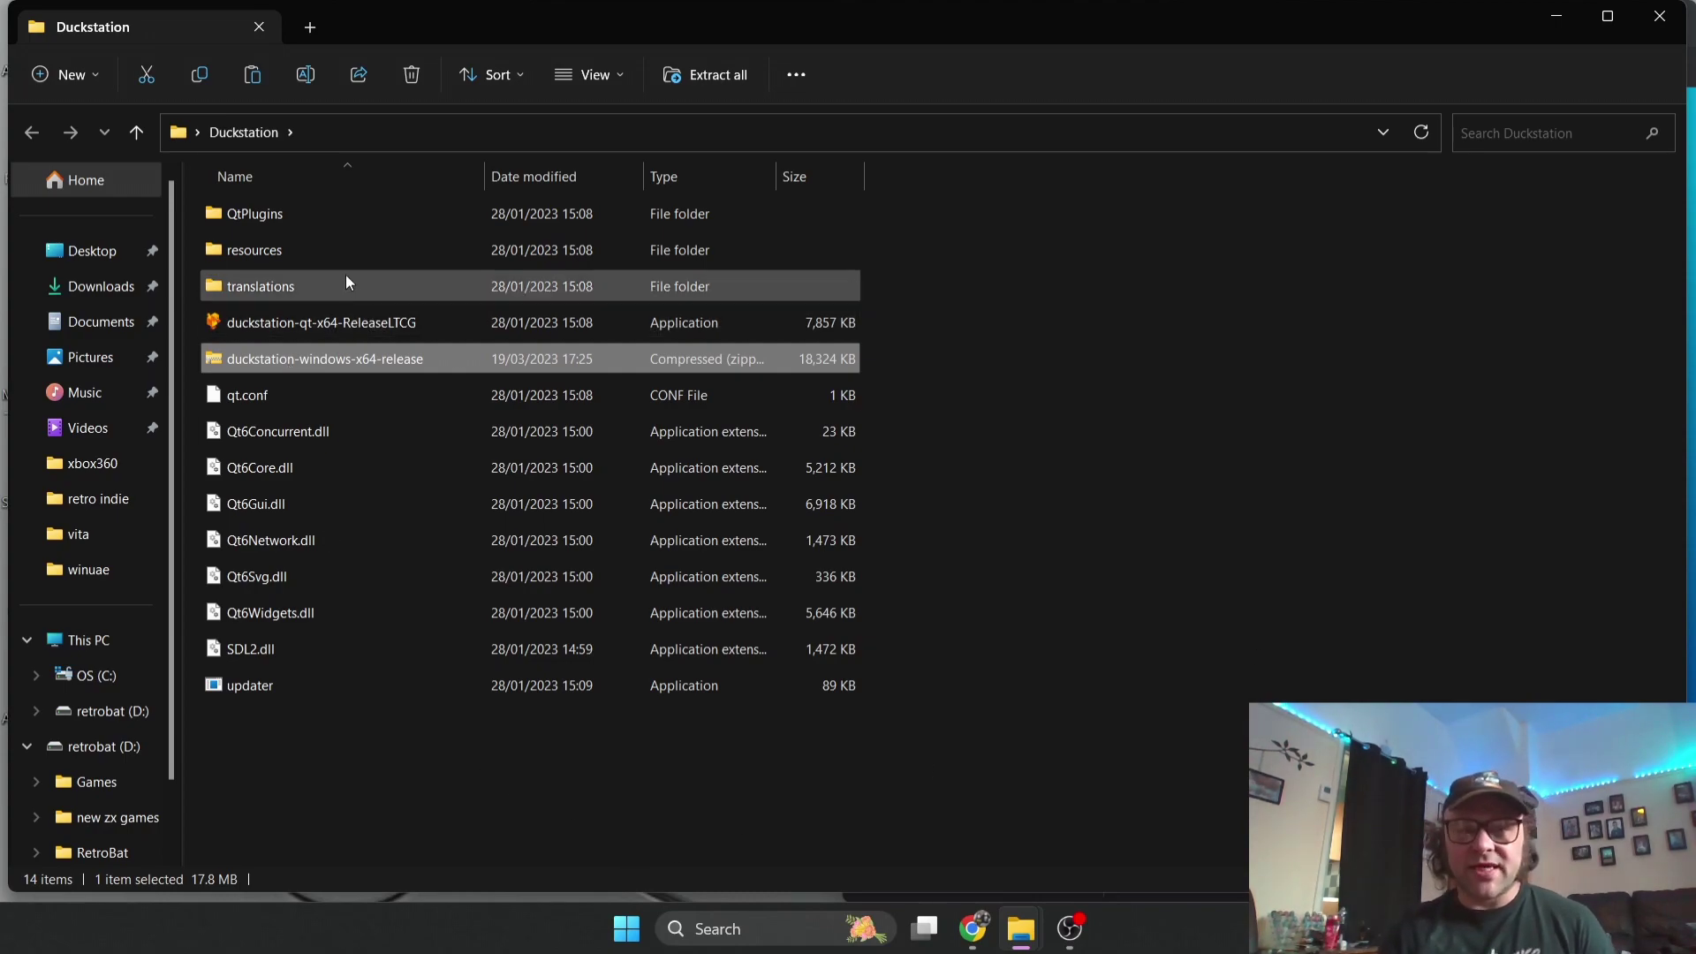
Delete the zip archive from the Duckstation folder and launch the duckstation-qt-x64-ReleaseLTCG application.
right_click(316, 355)
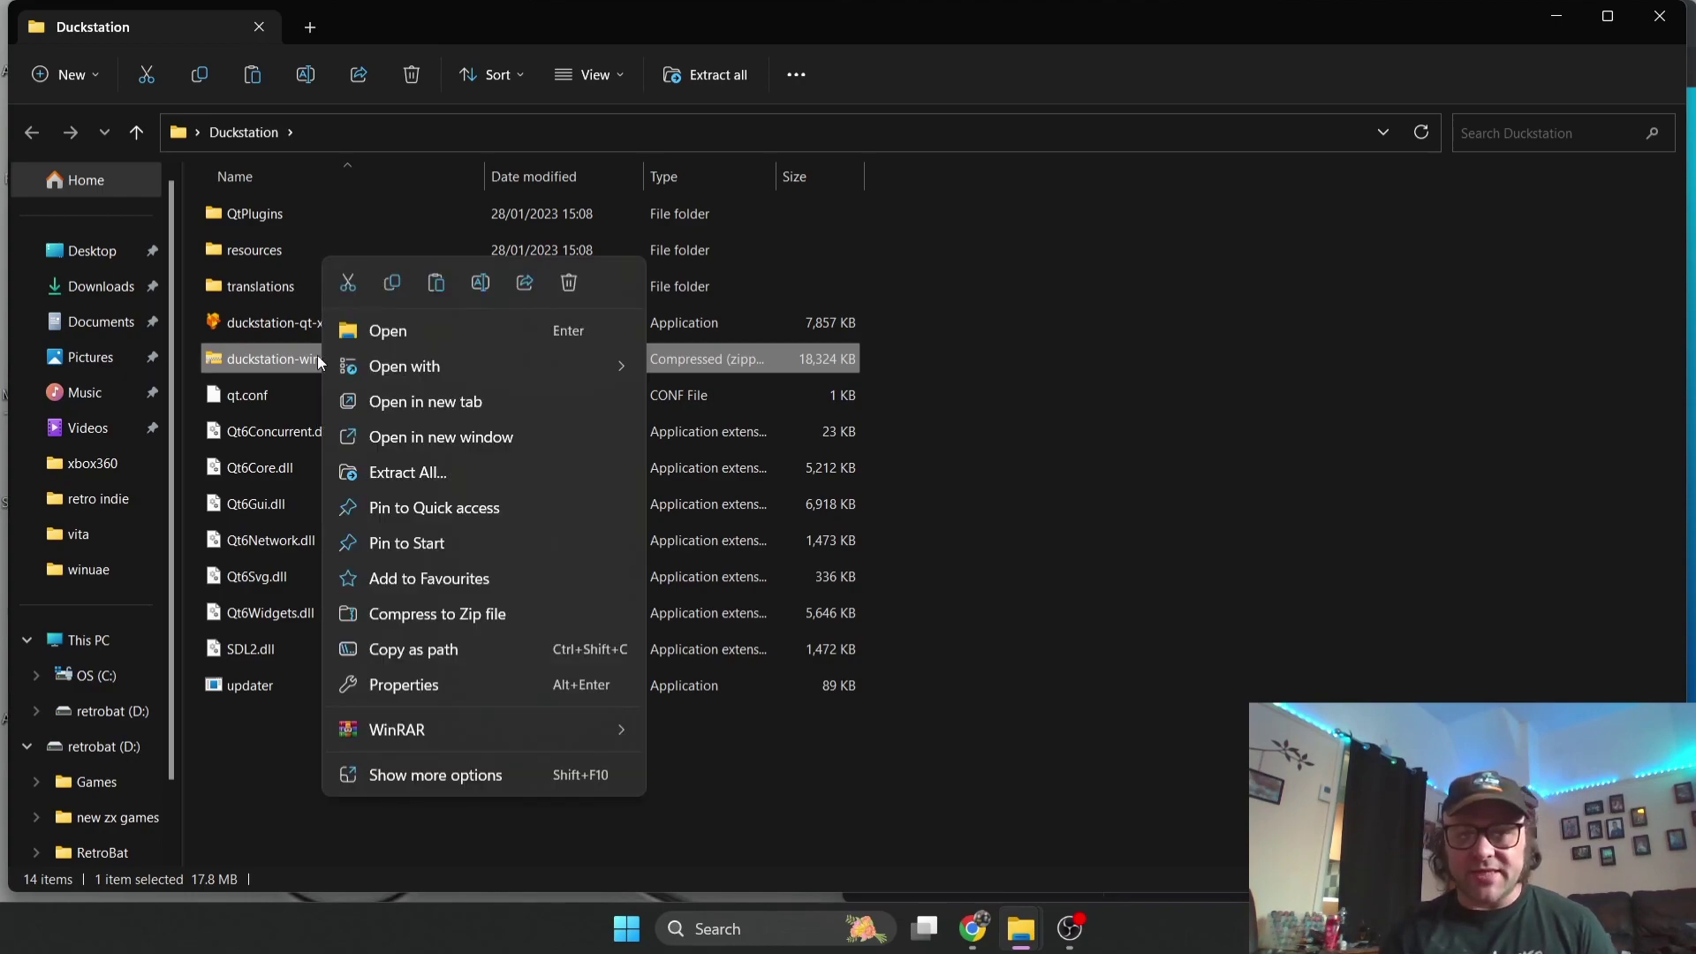
mouse_move(358, 362)
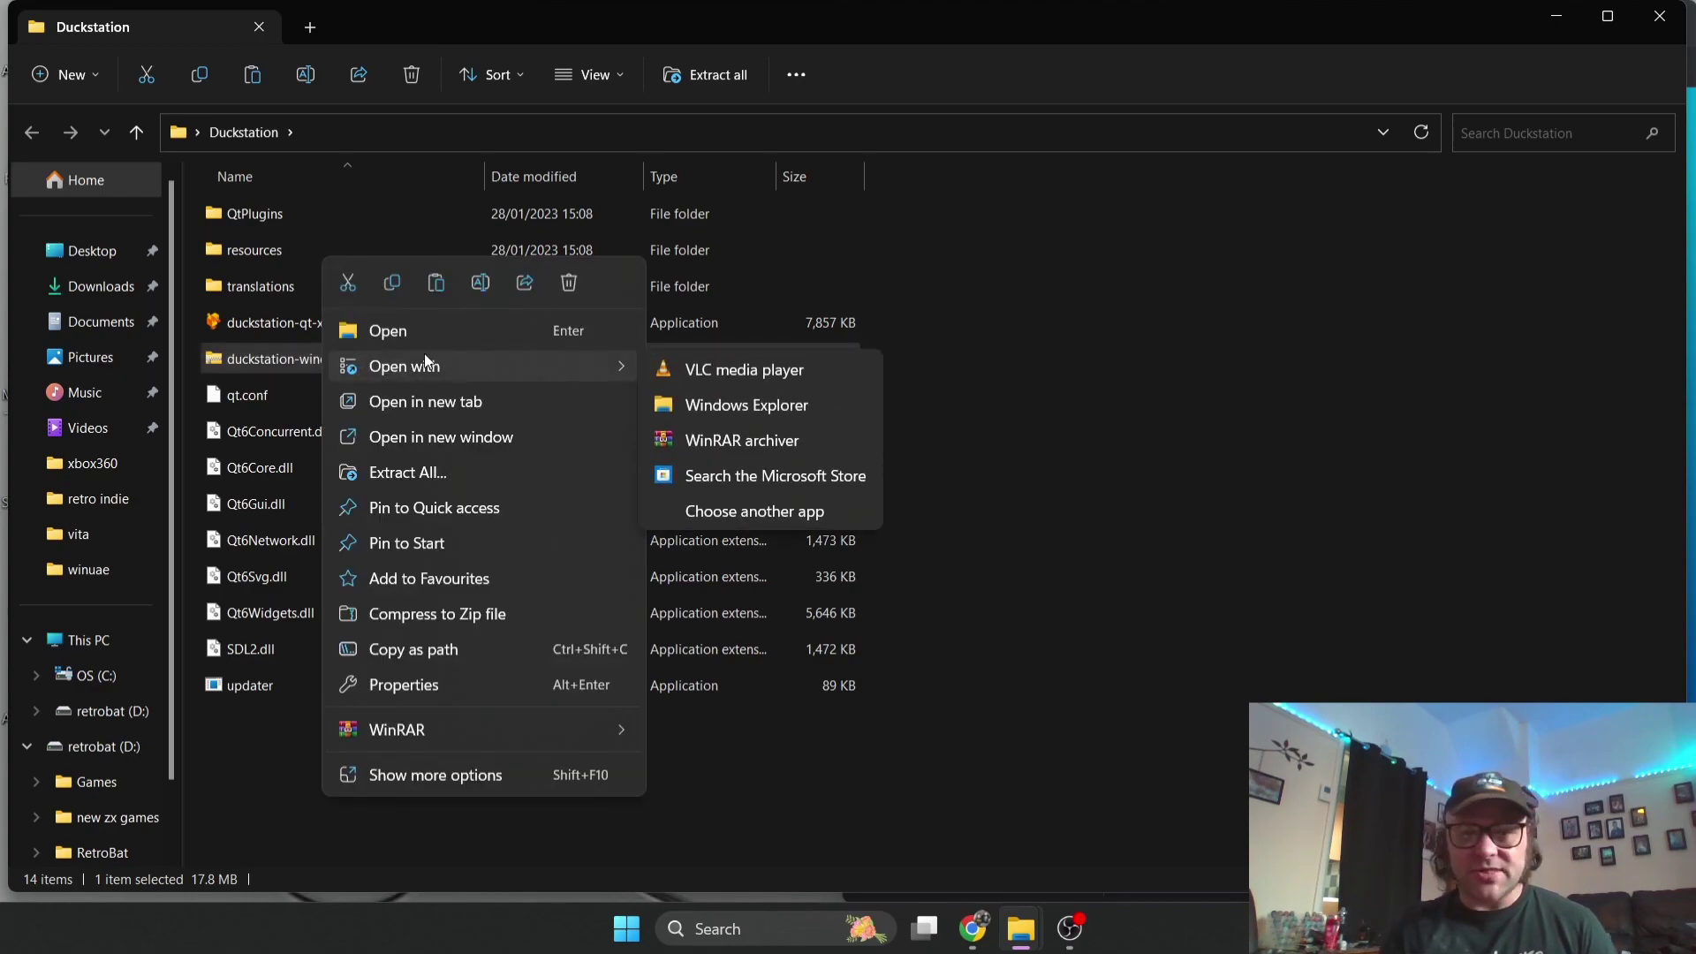
click(570, 284)
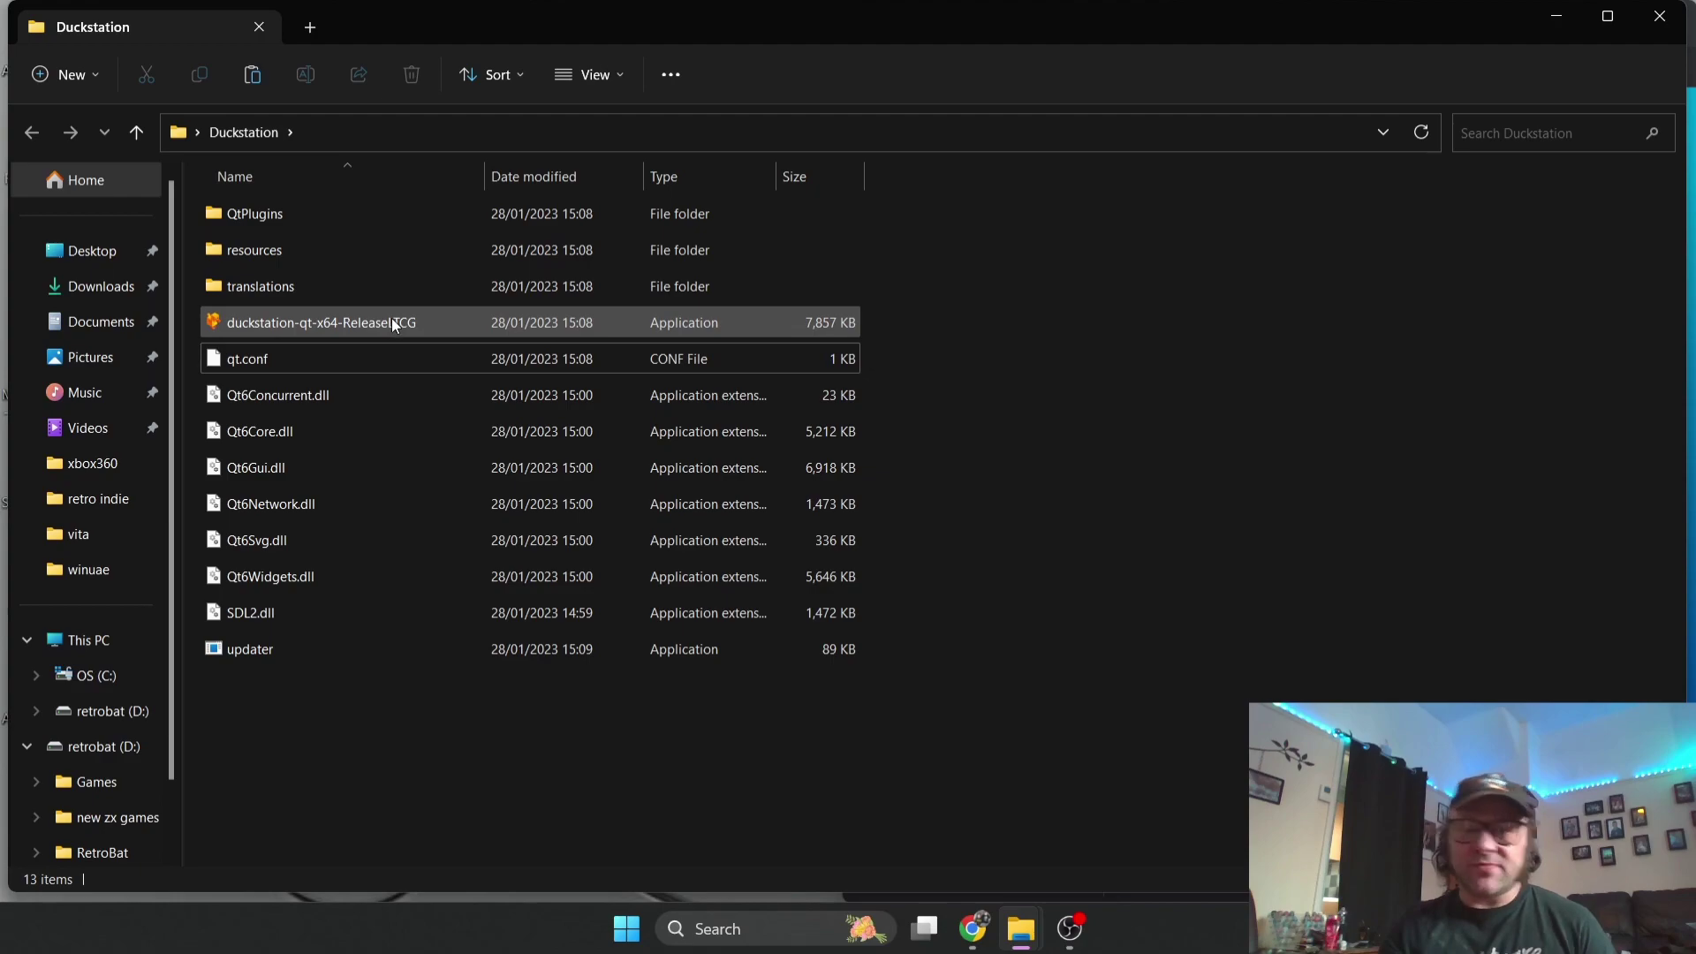
mouse_move(392, 322)
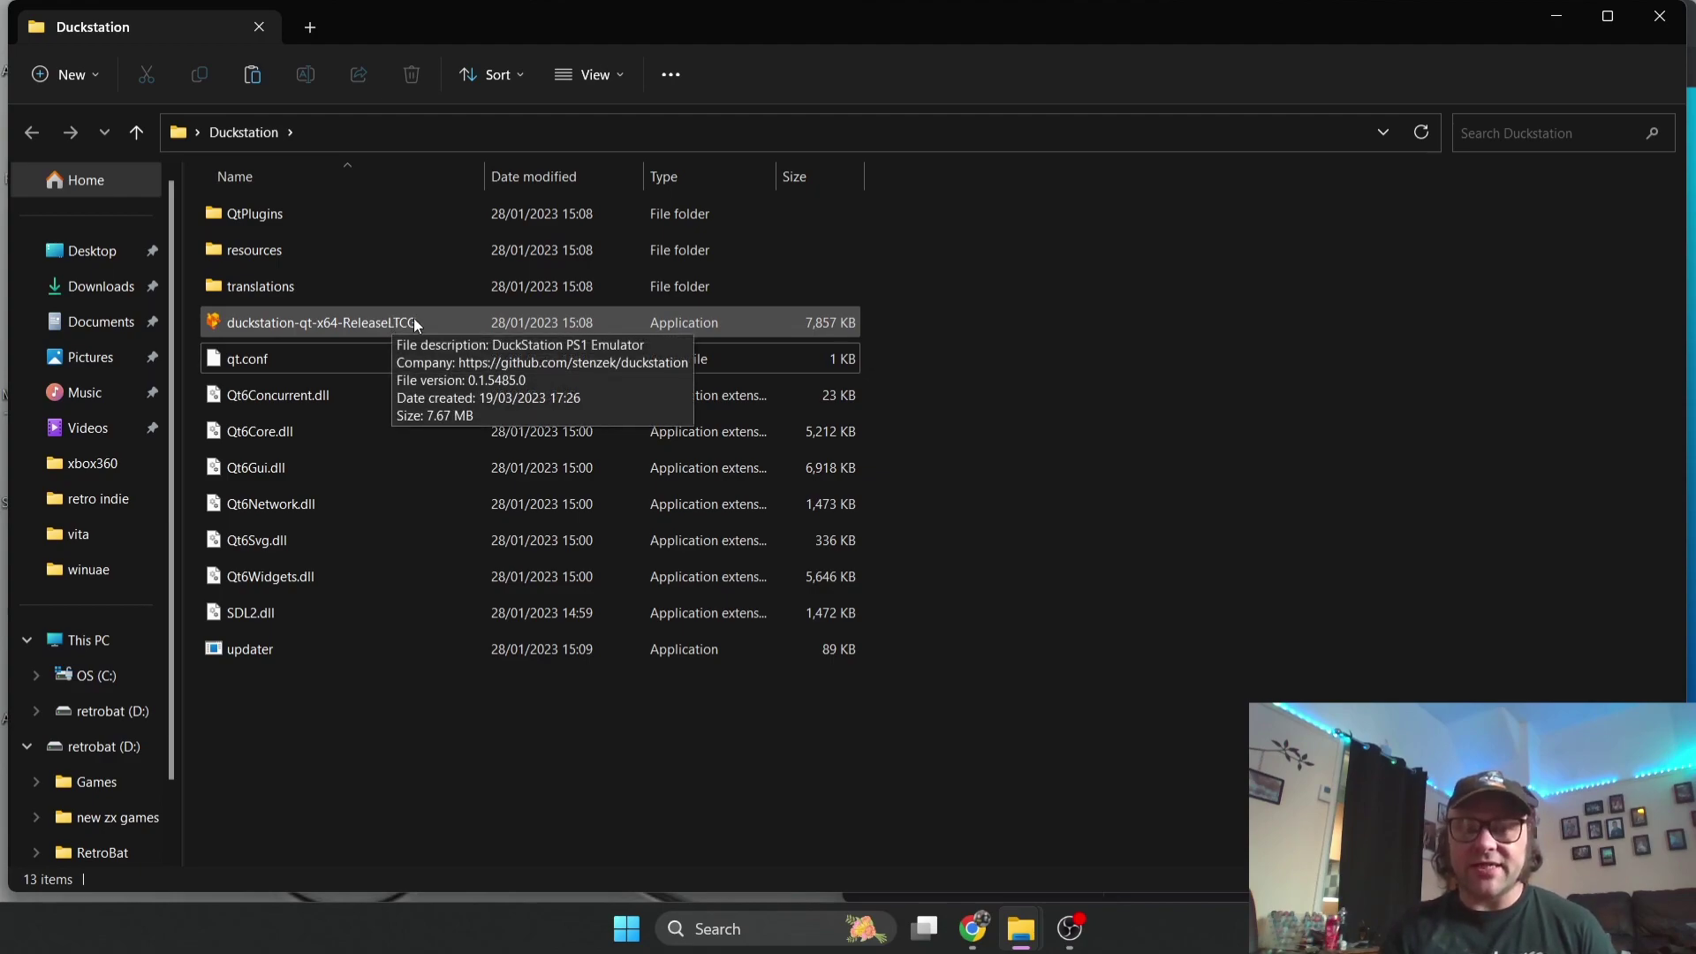
double_click(413, 322)
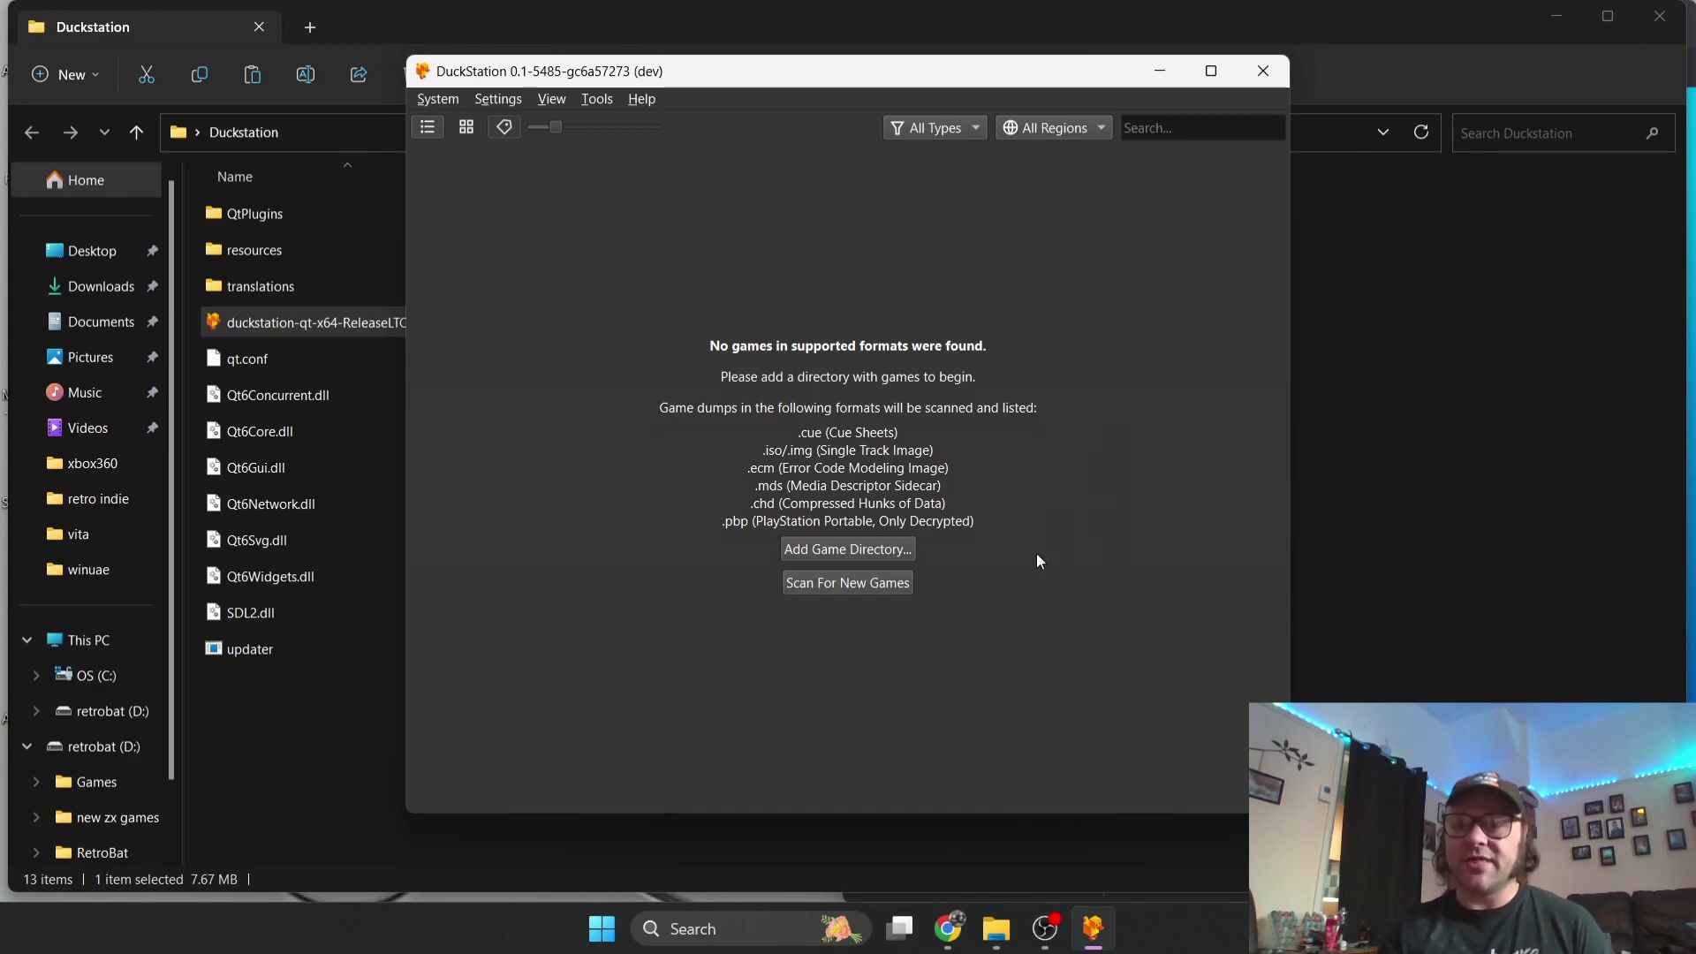
Minimise the emulator and the Duckstation folder window, and move the Castlevania folder closer to the Duckstation folder on the desktop.
click(1154, 73)
click(1583, 20)
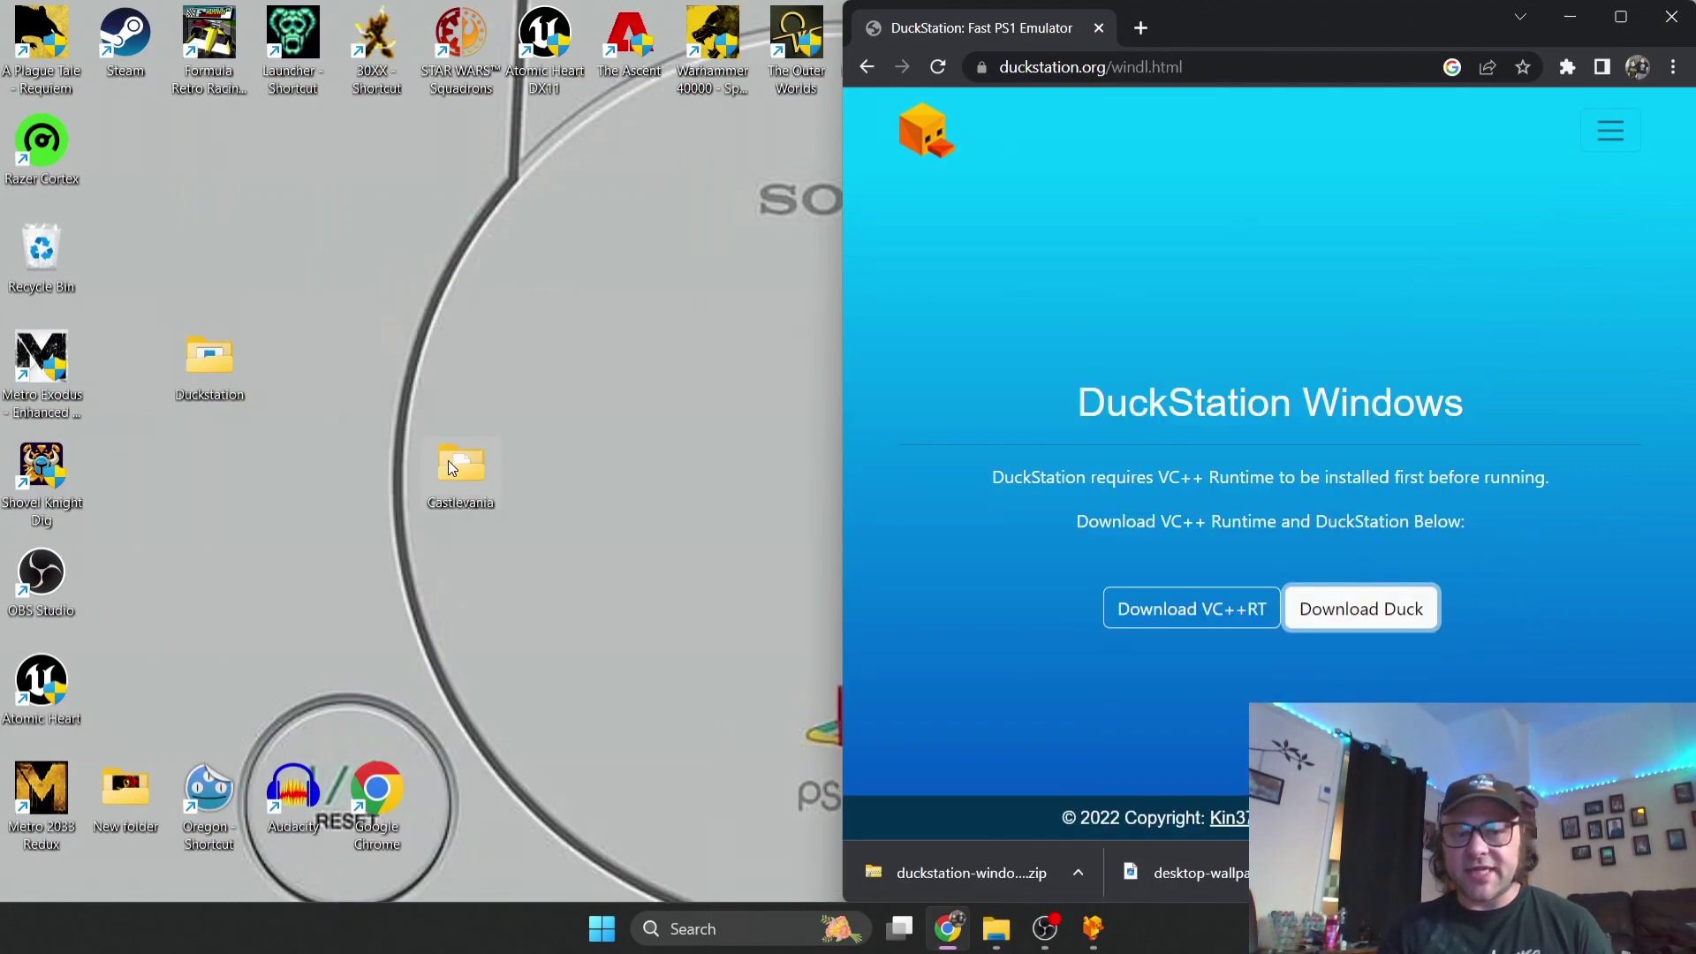
drag(448, 465, 338, 311)
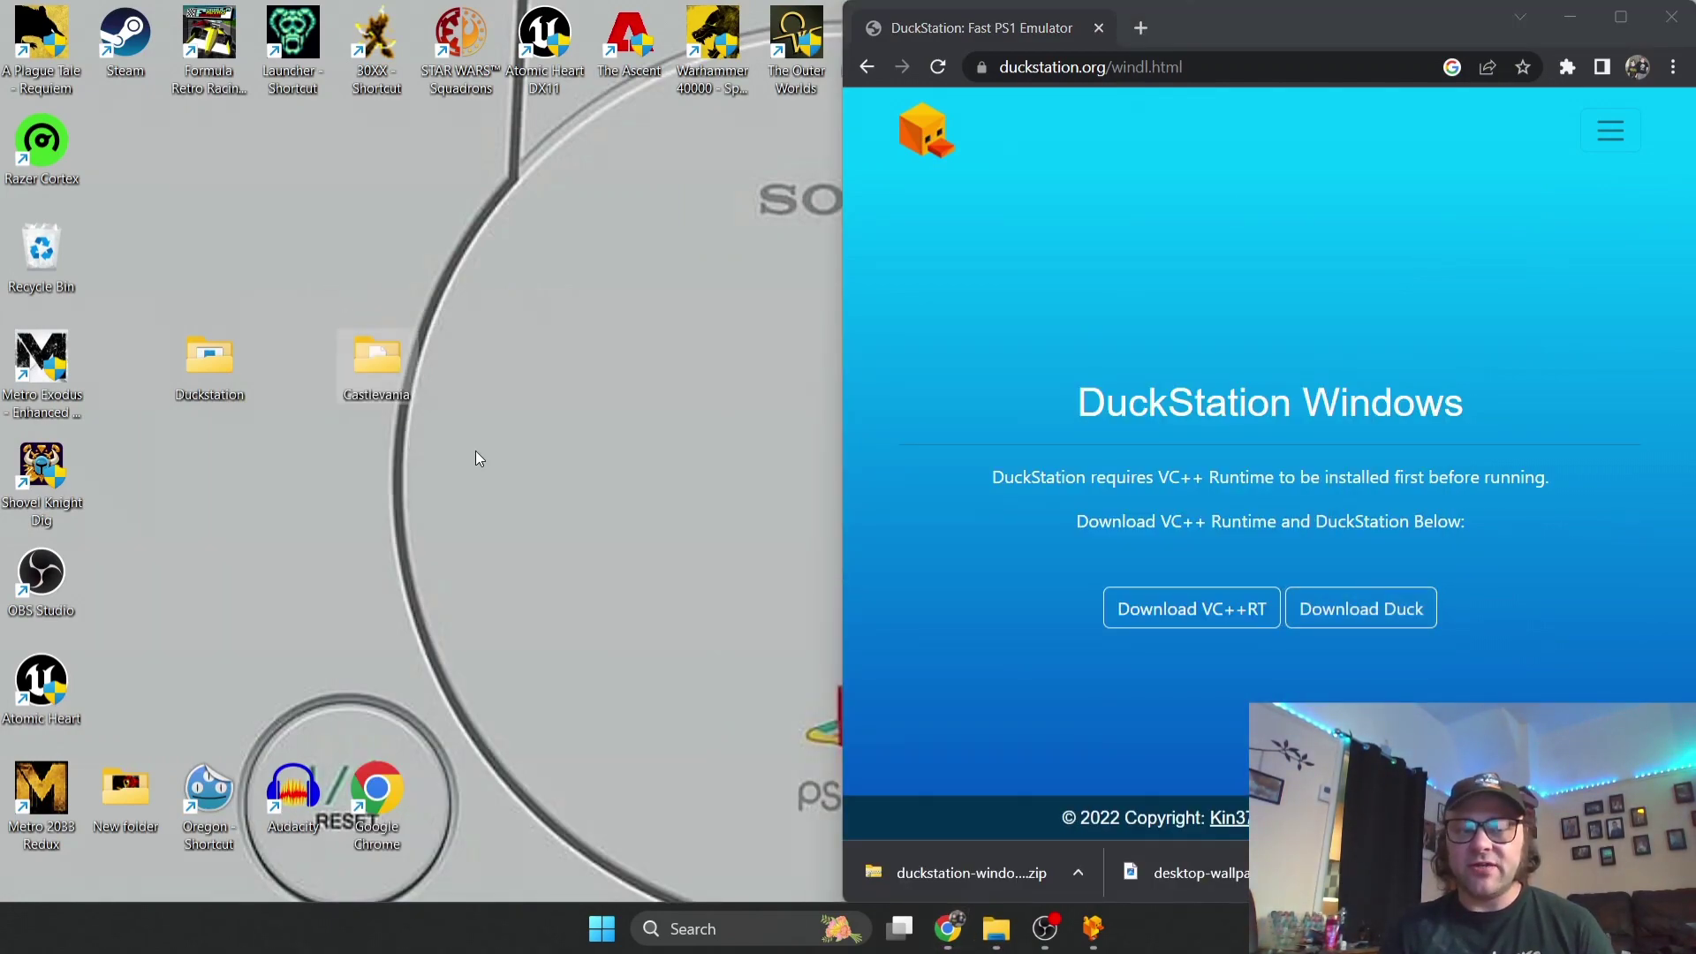
Open the Castlevania folder, examine the game's BIN and CUE files, and close the folder window.
double_click(391, 369)
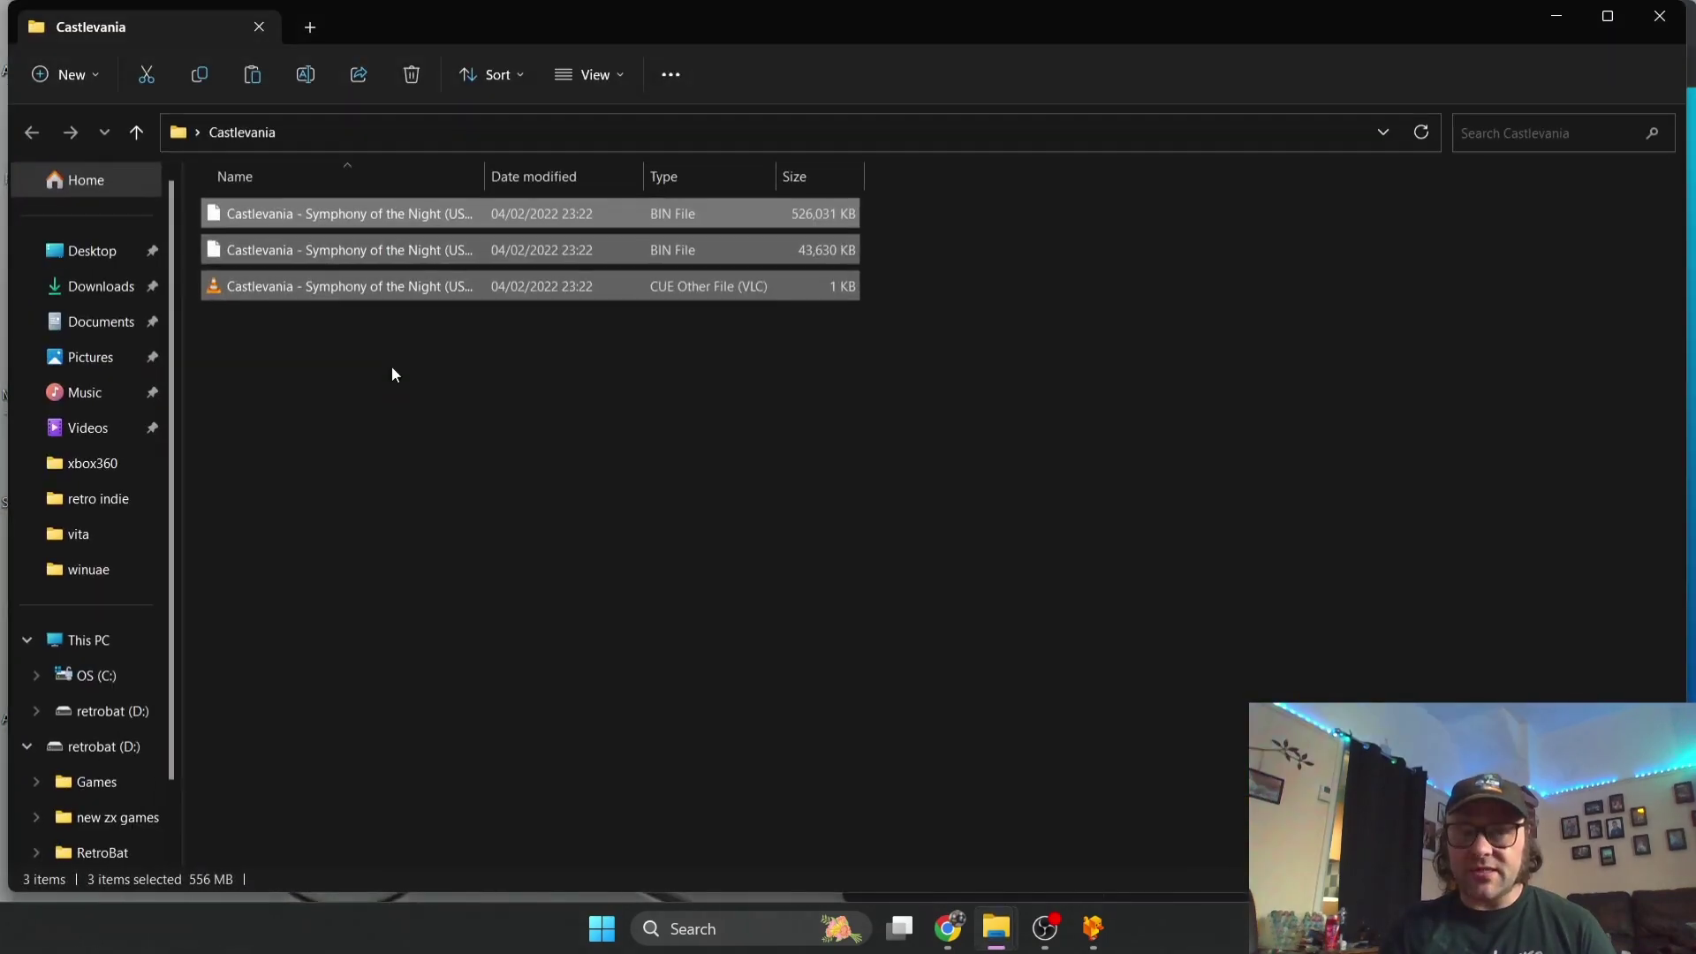
click(671, 455)
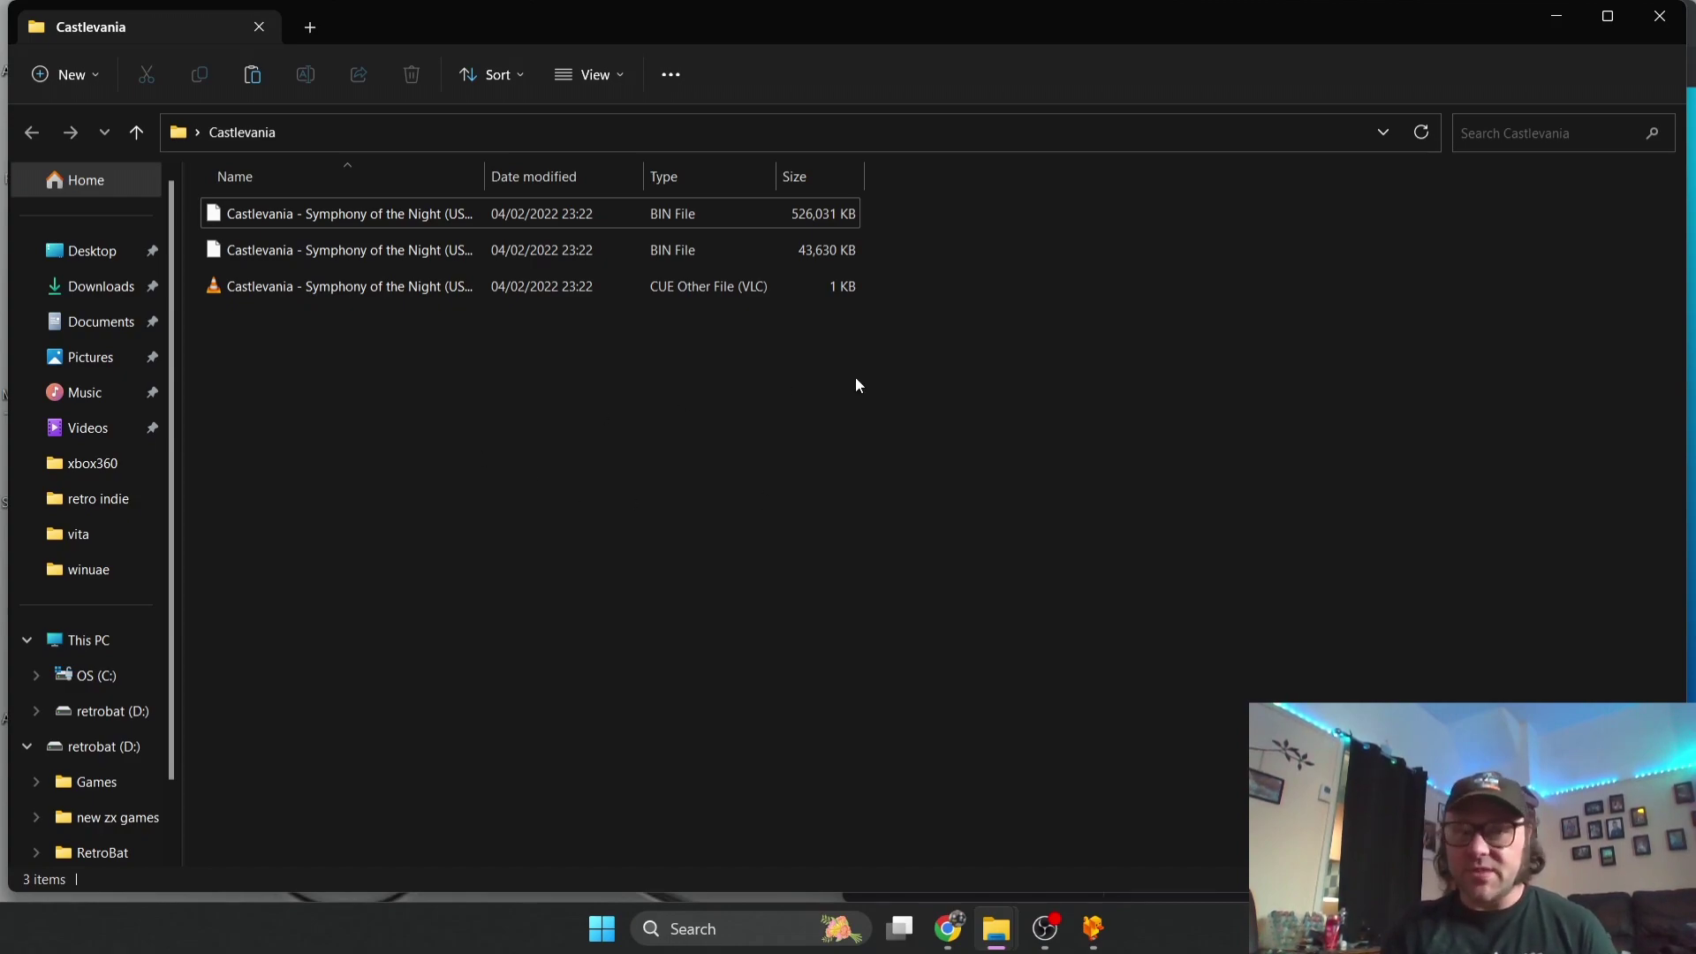
click(677, 254)
click(690, 401)
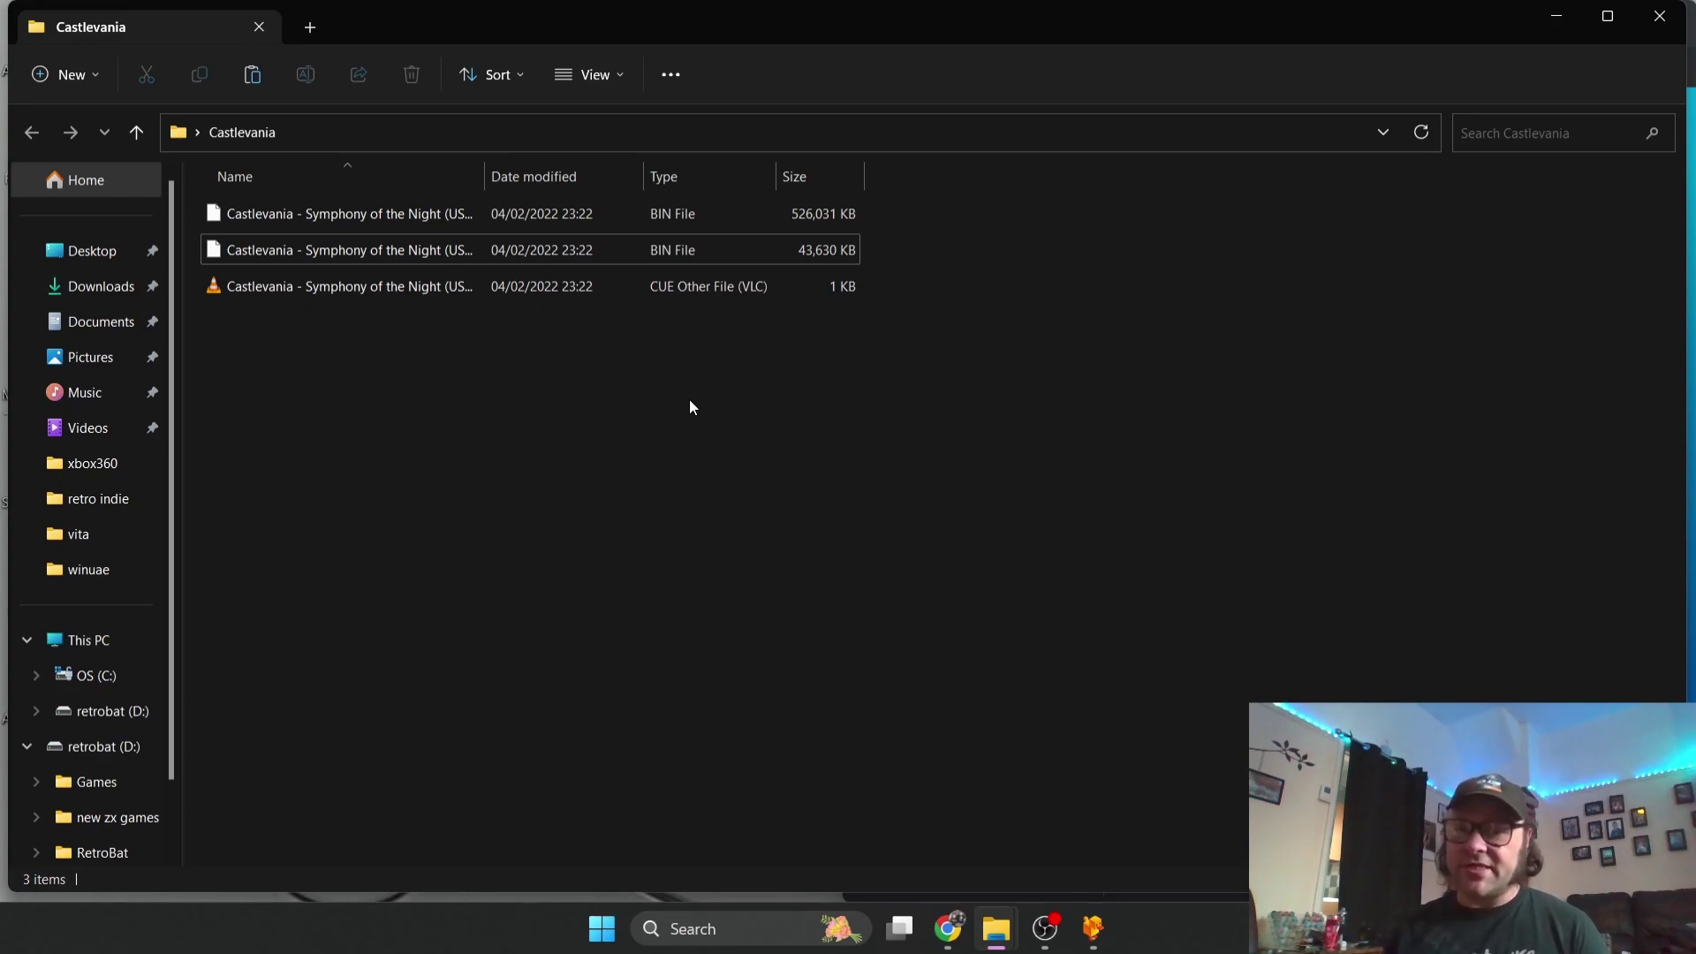
click(560, 288)
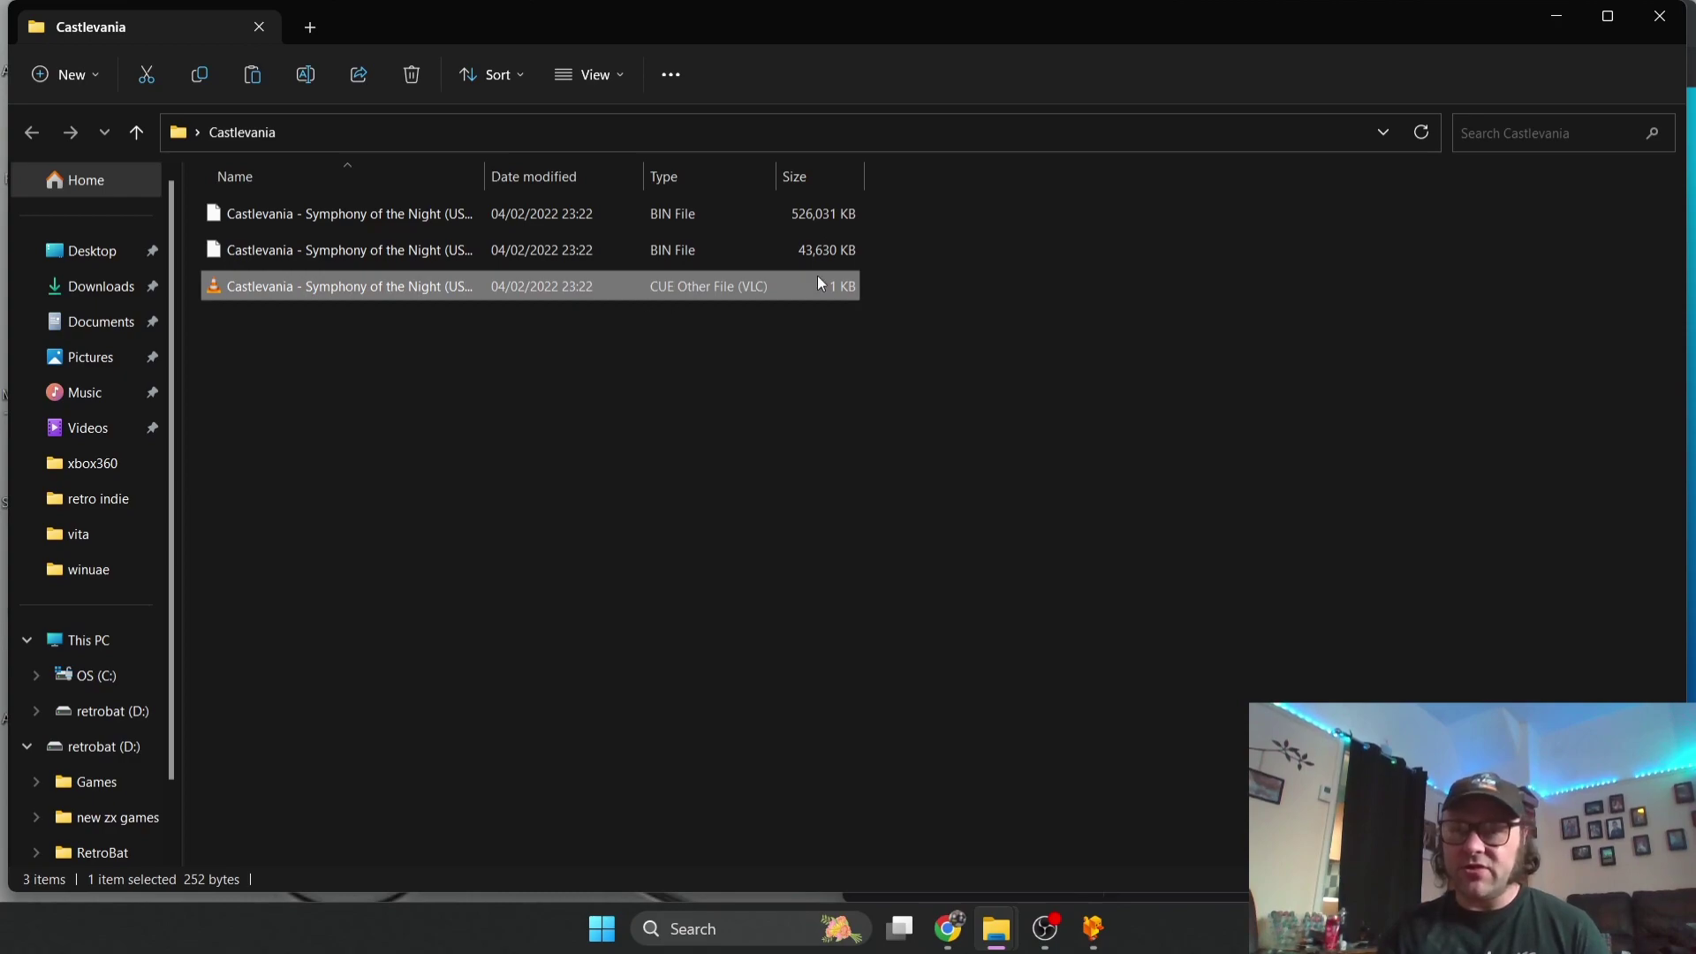
click(688, 494)
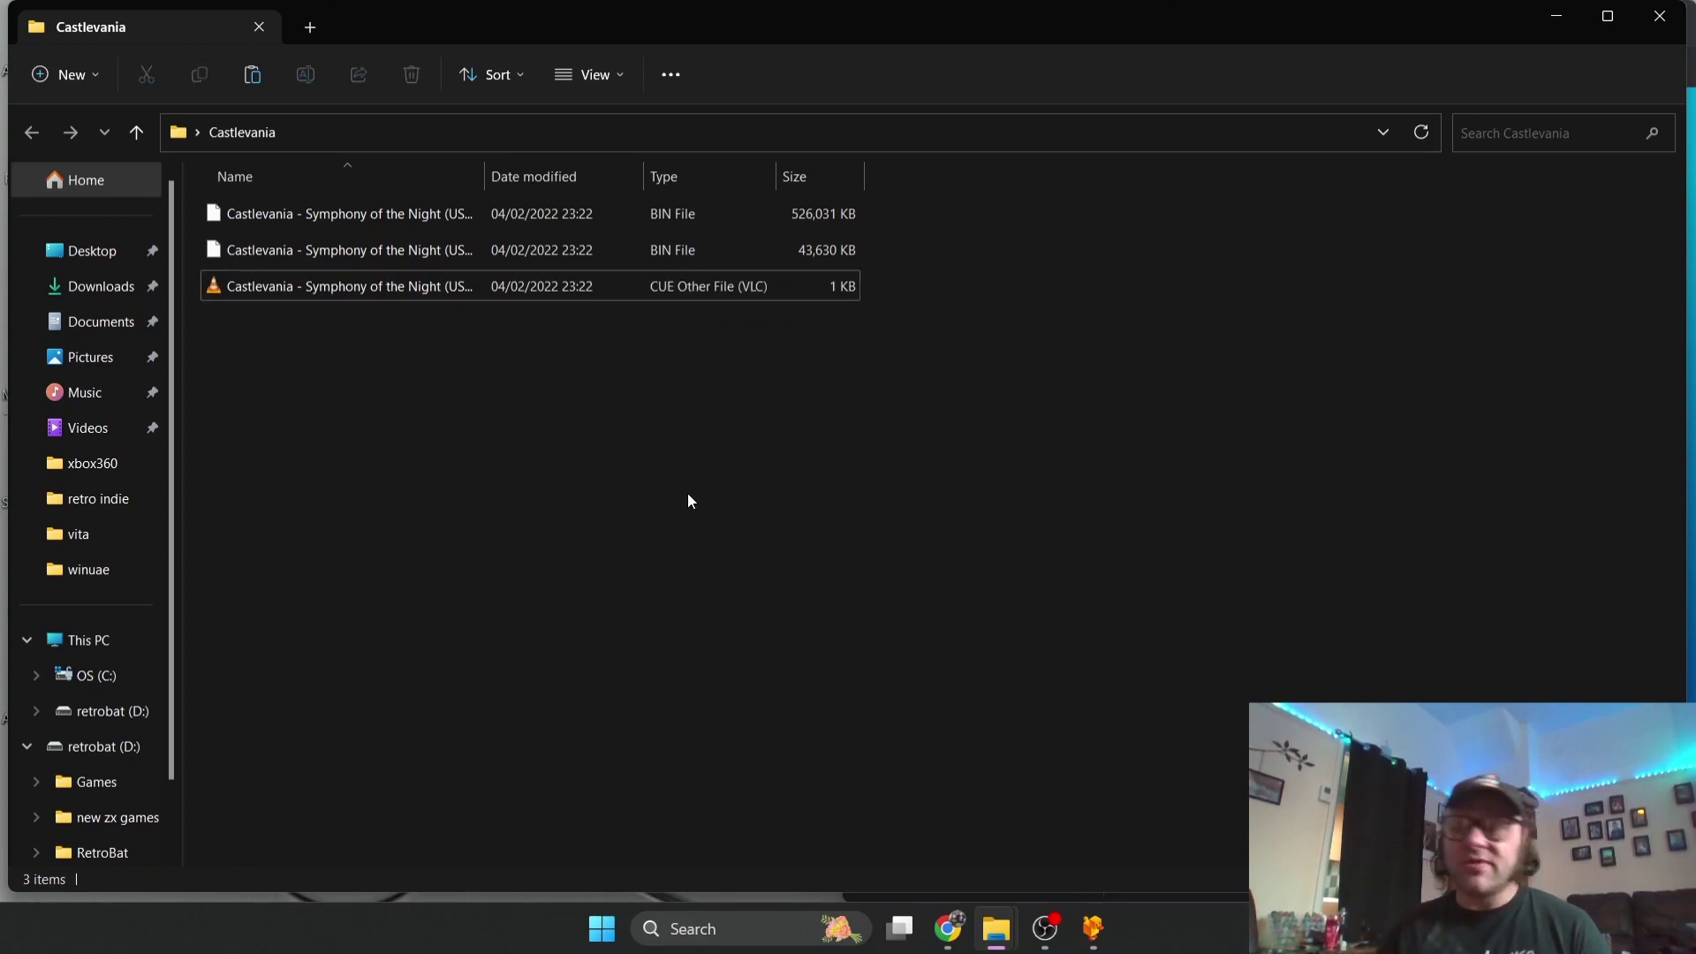
click(1659, 16)
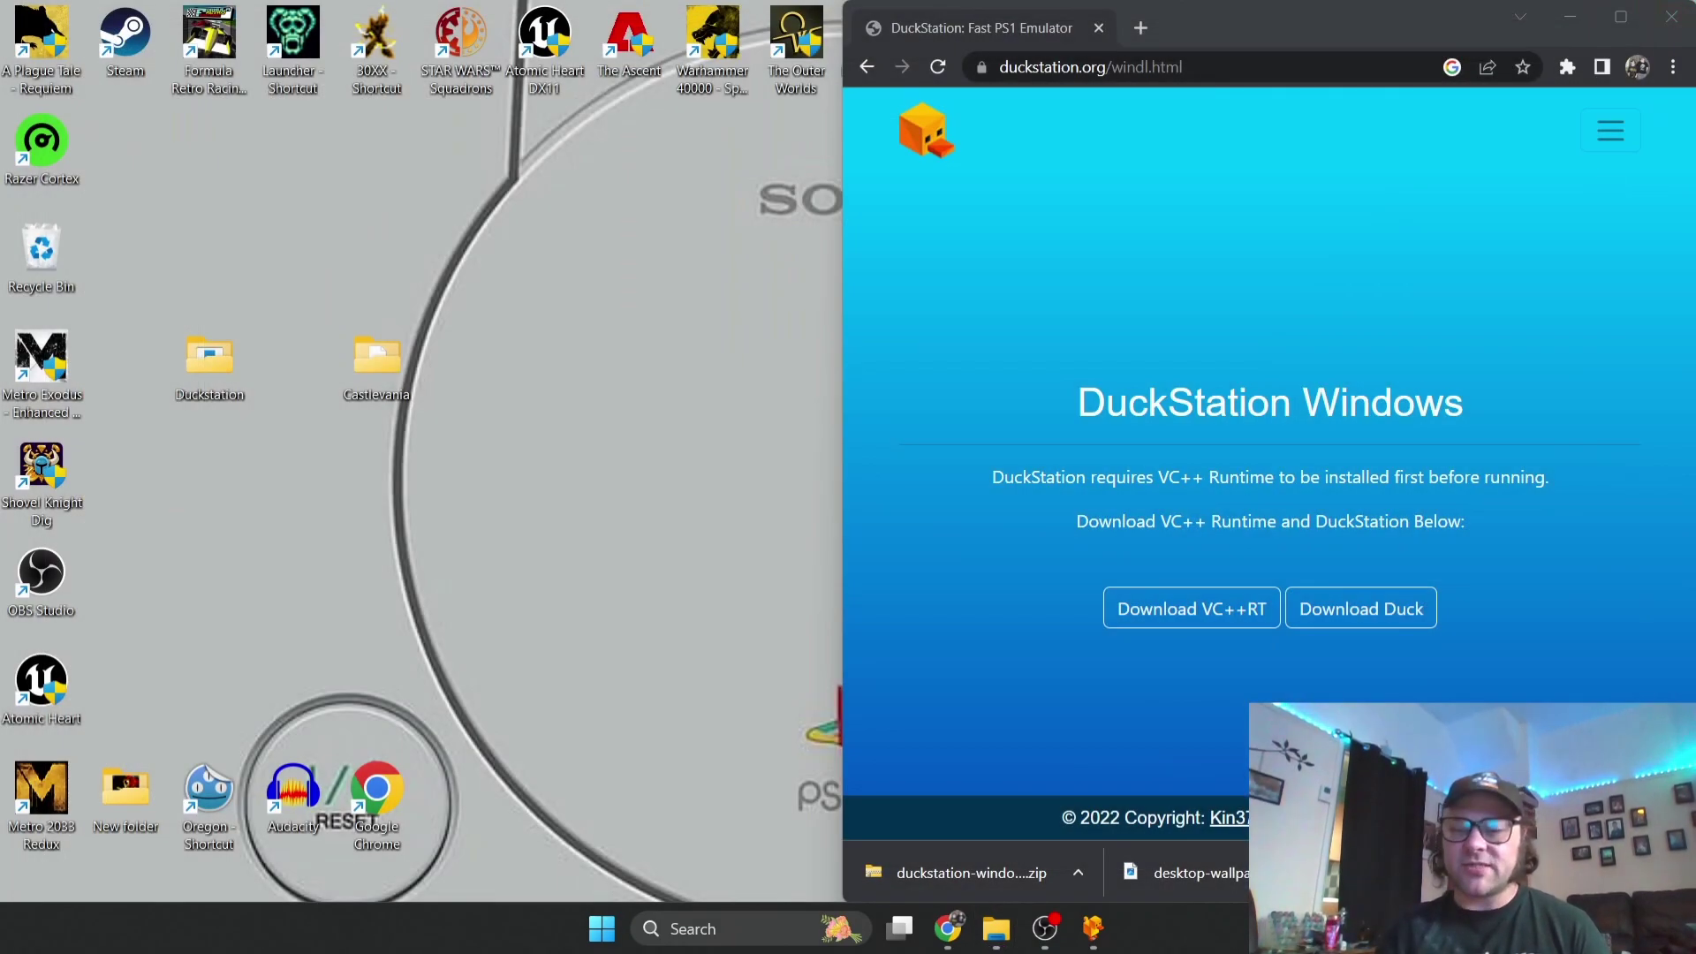
Bring the emulator back up and add the desktop Castlevania folder as a game directory with recursive scanning.
click(1093, 927)
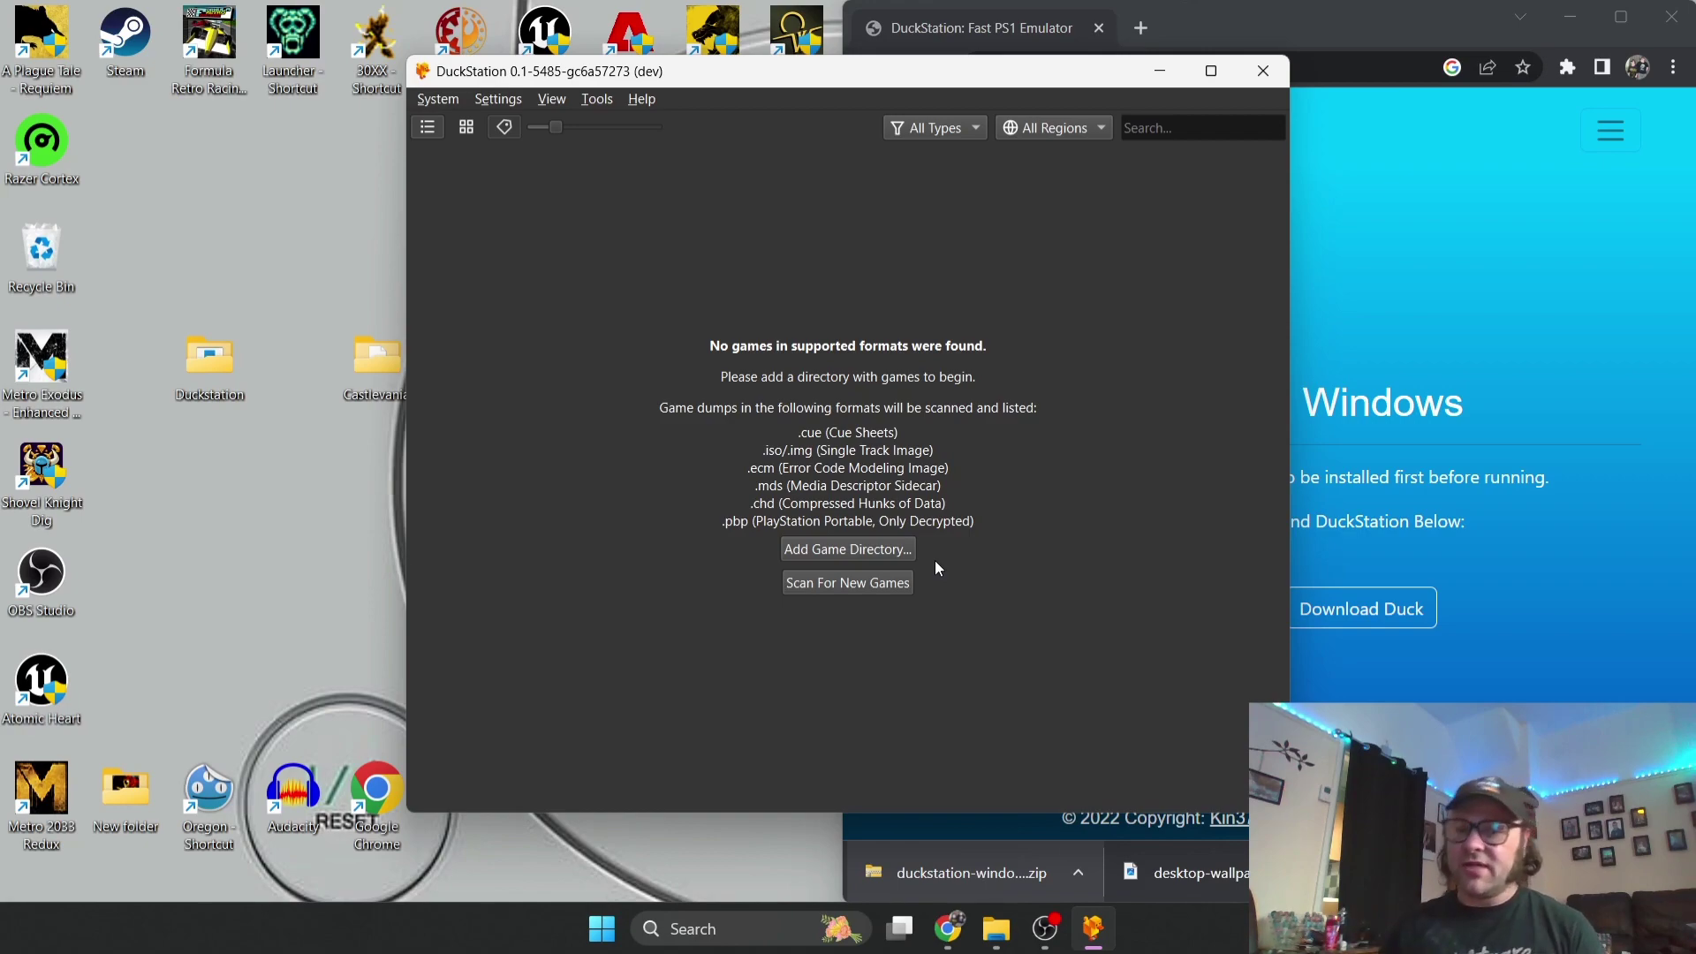
click(875, 551)
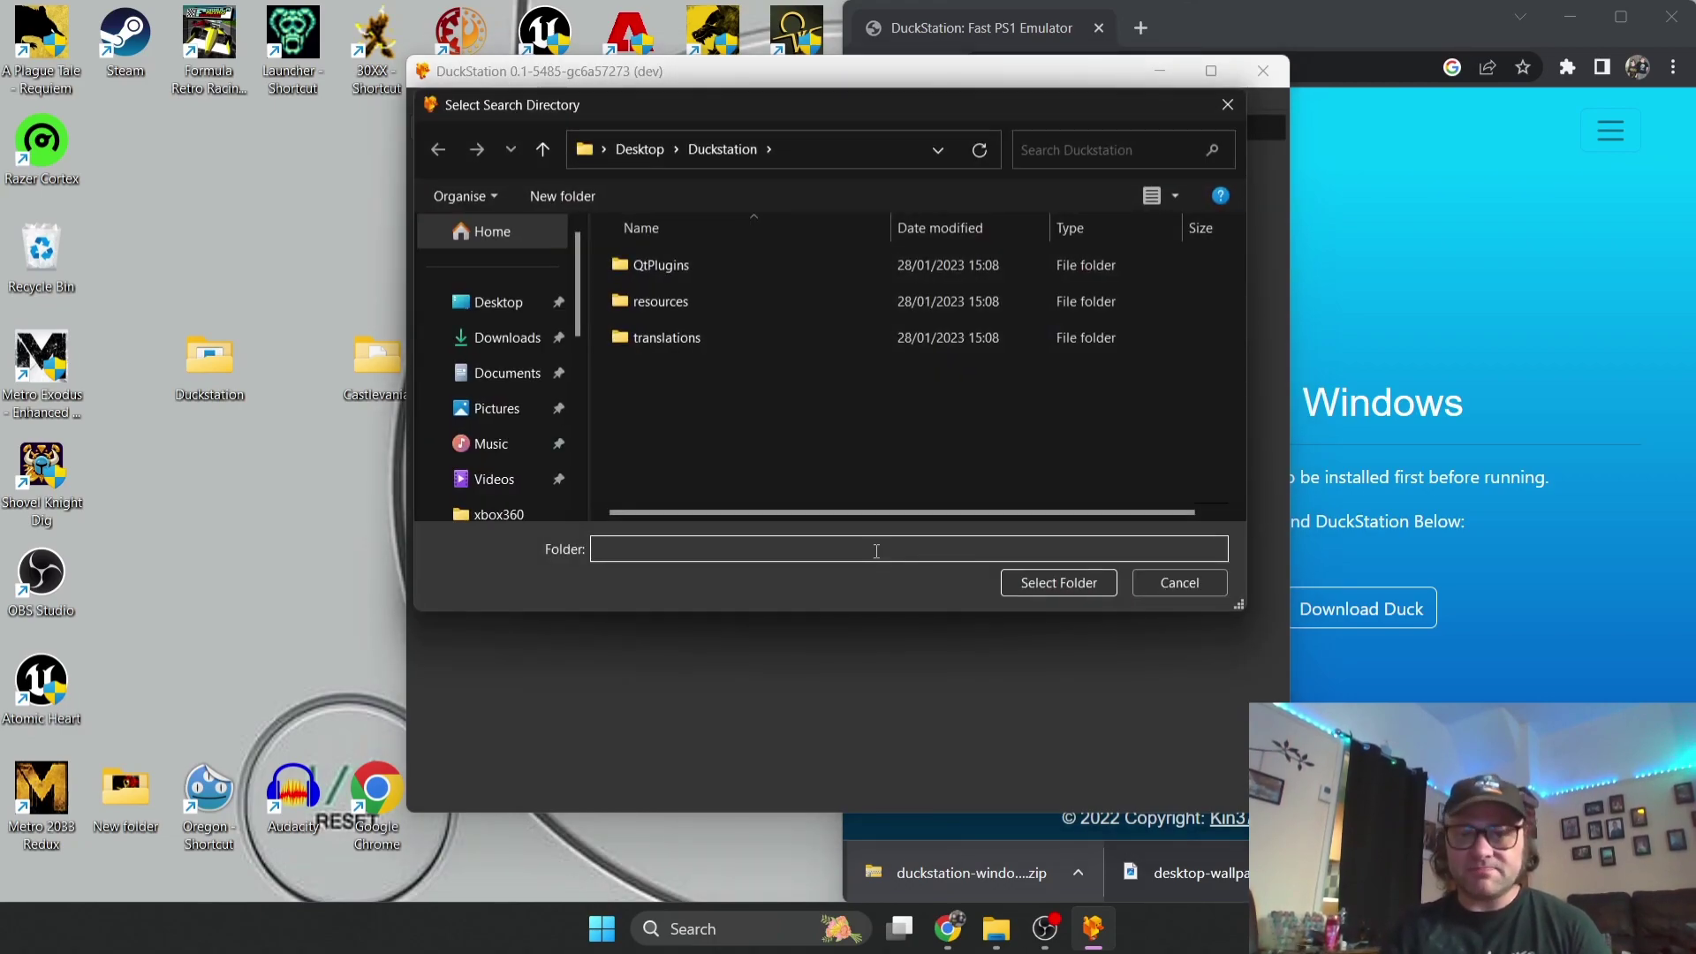
click(499, 302)
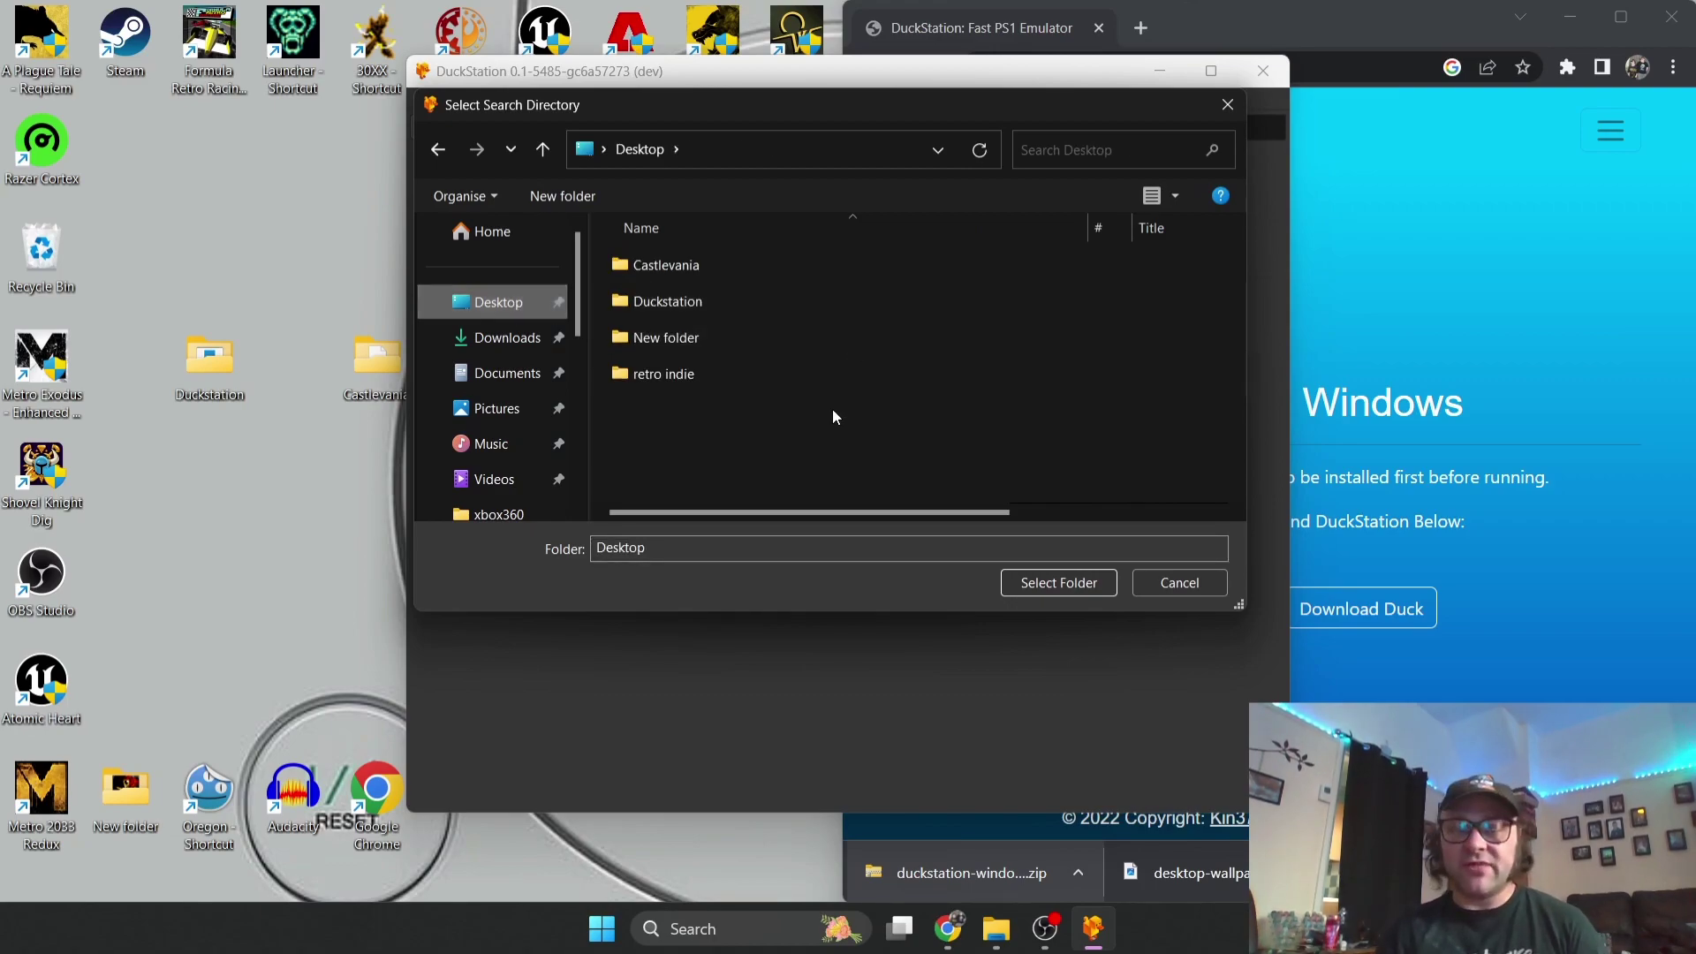
click(678, 266)
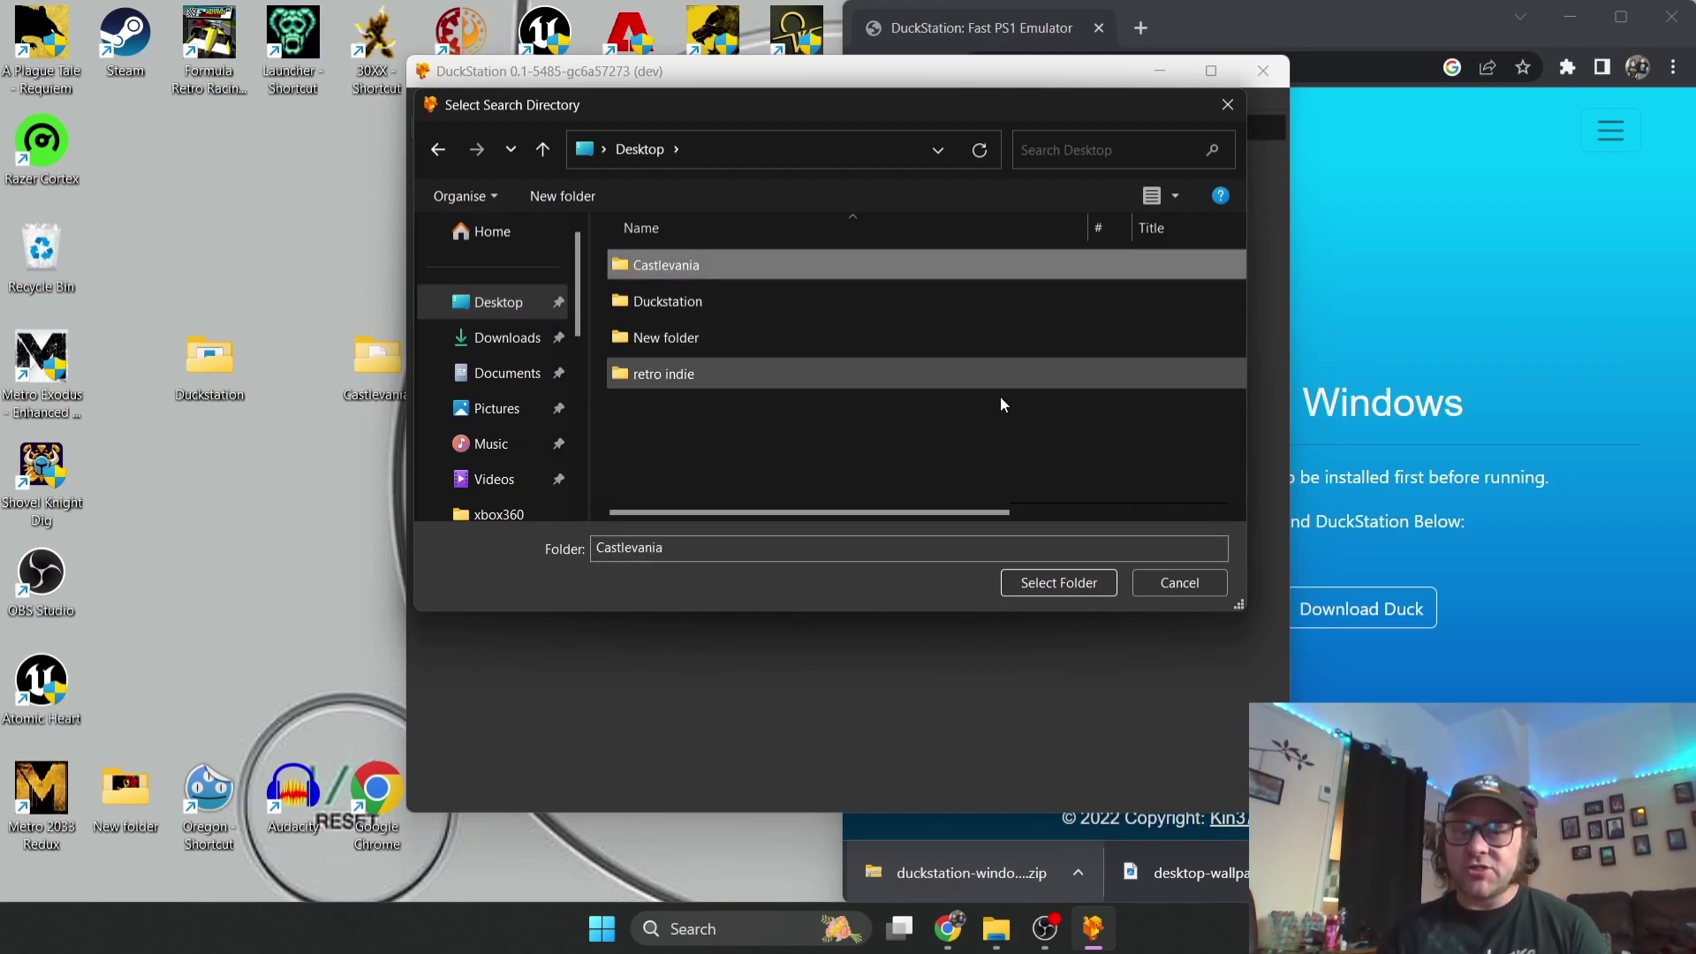
click(1043, 582)
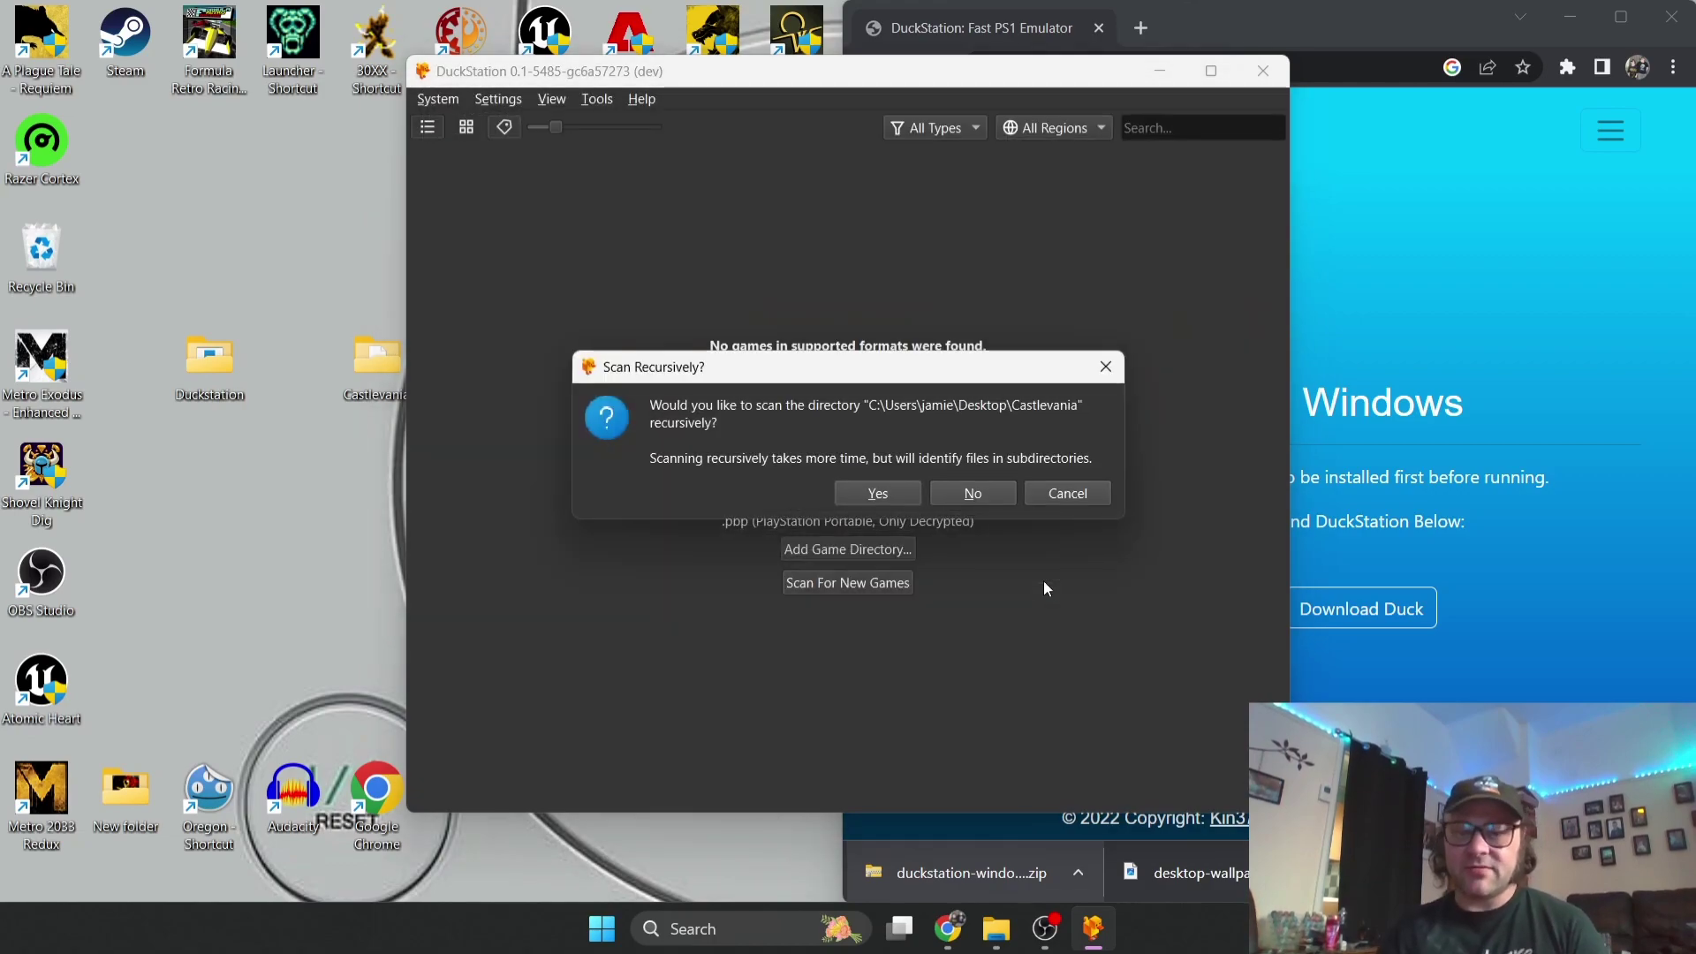
click(892, 492)
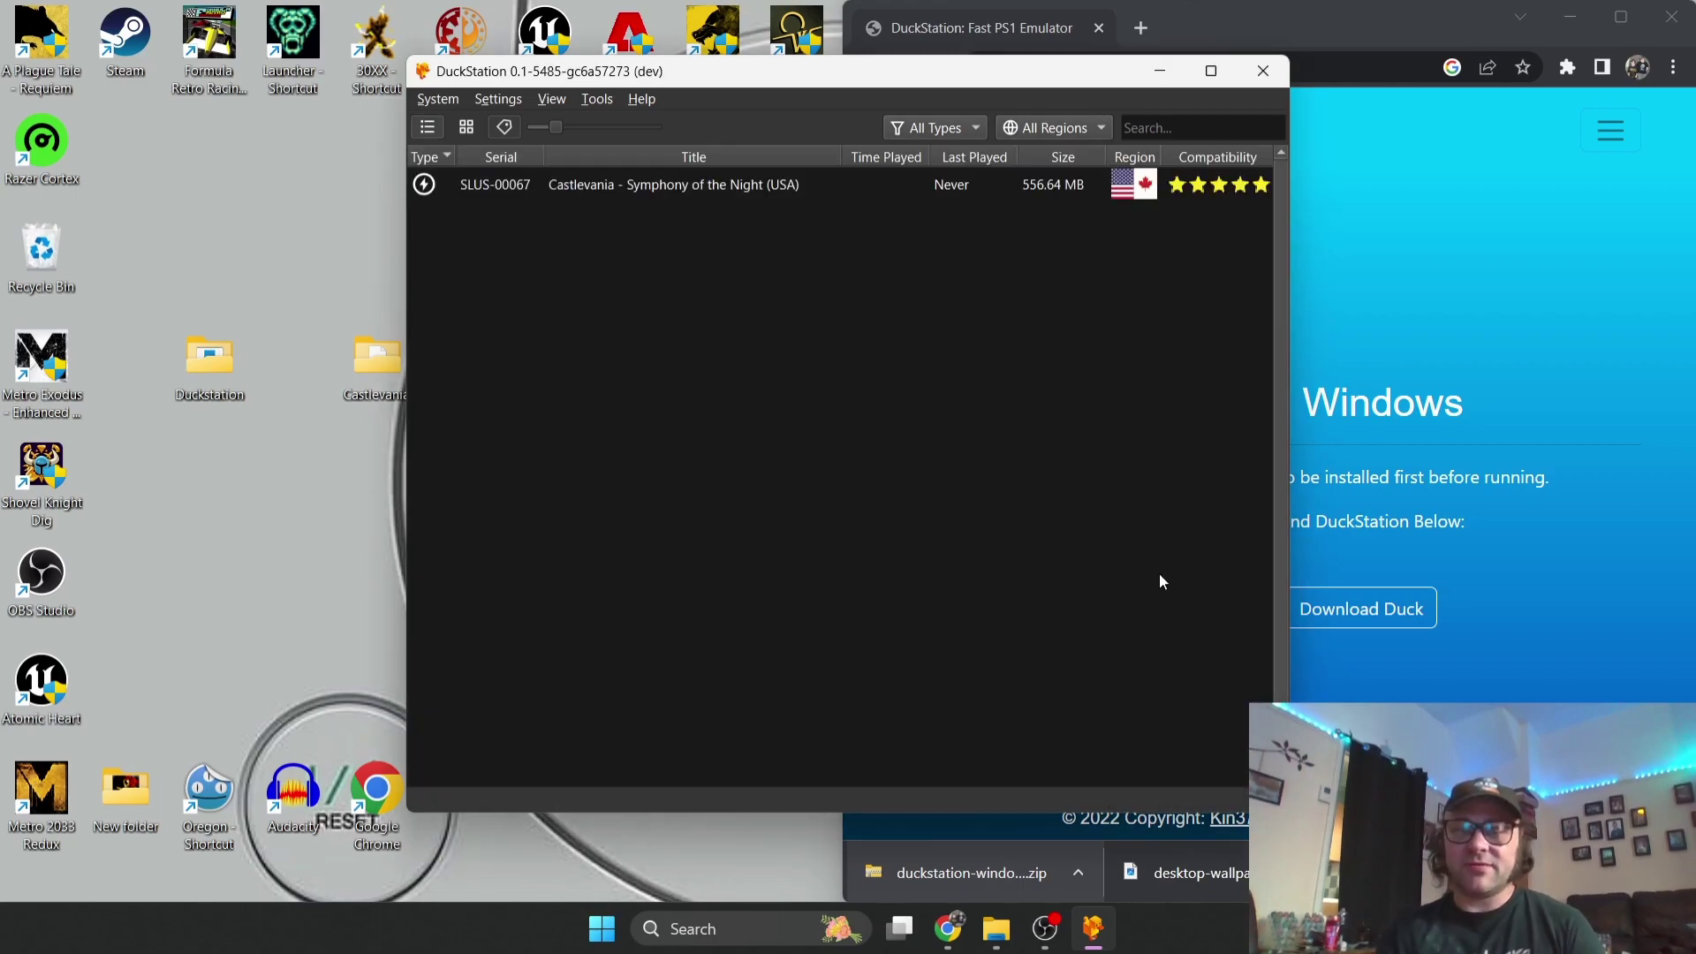
Maximise the emulator window, try to launch Castlevania - Symphony of the Night (USA), and dismiss the error dialogs.
click(1212, 72)
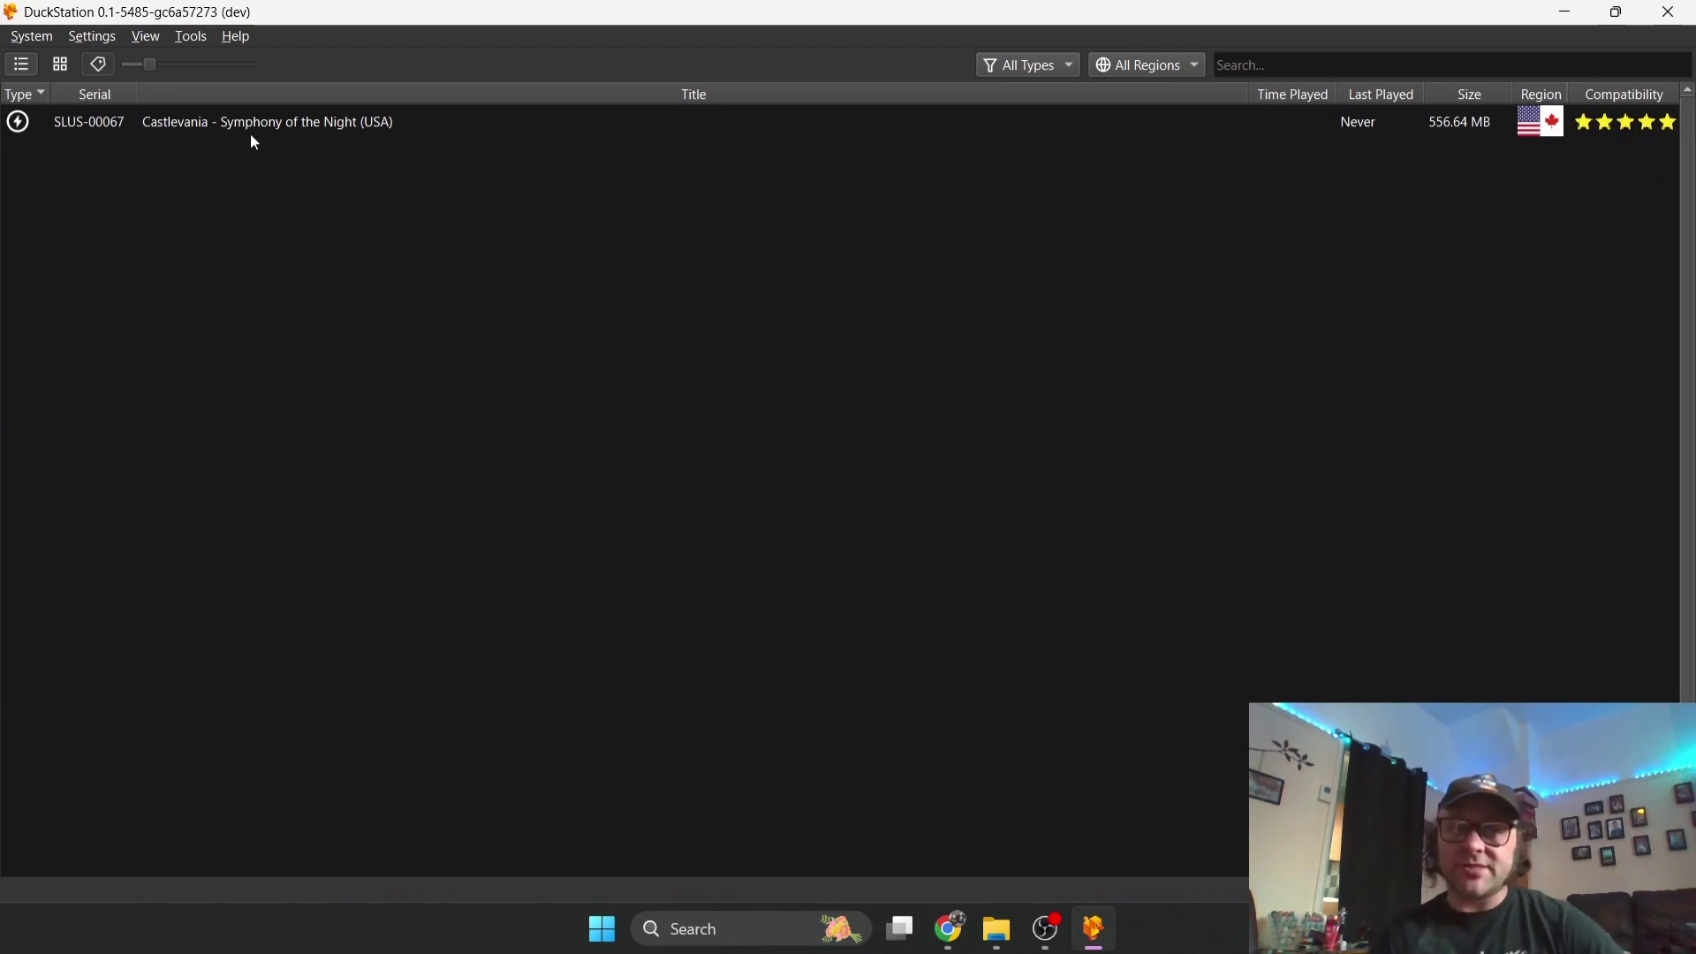
double_click(361, 129)
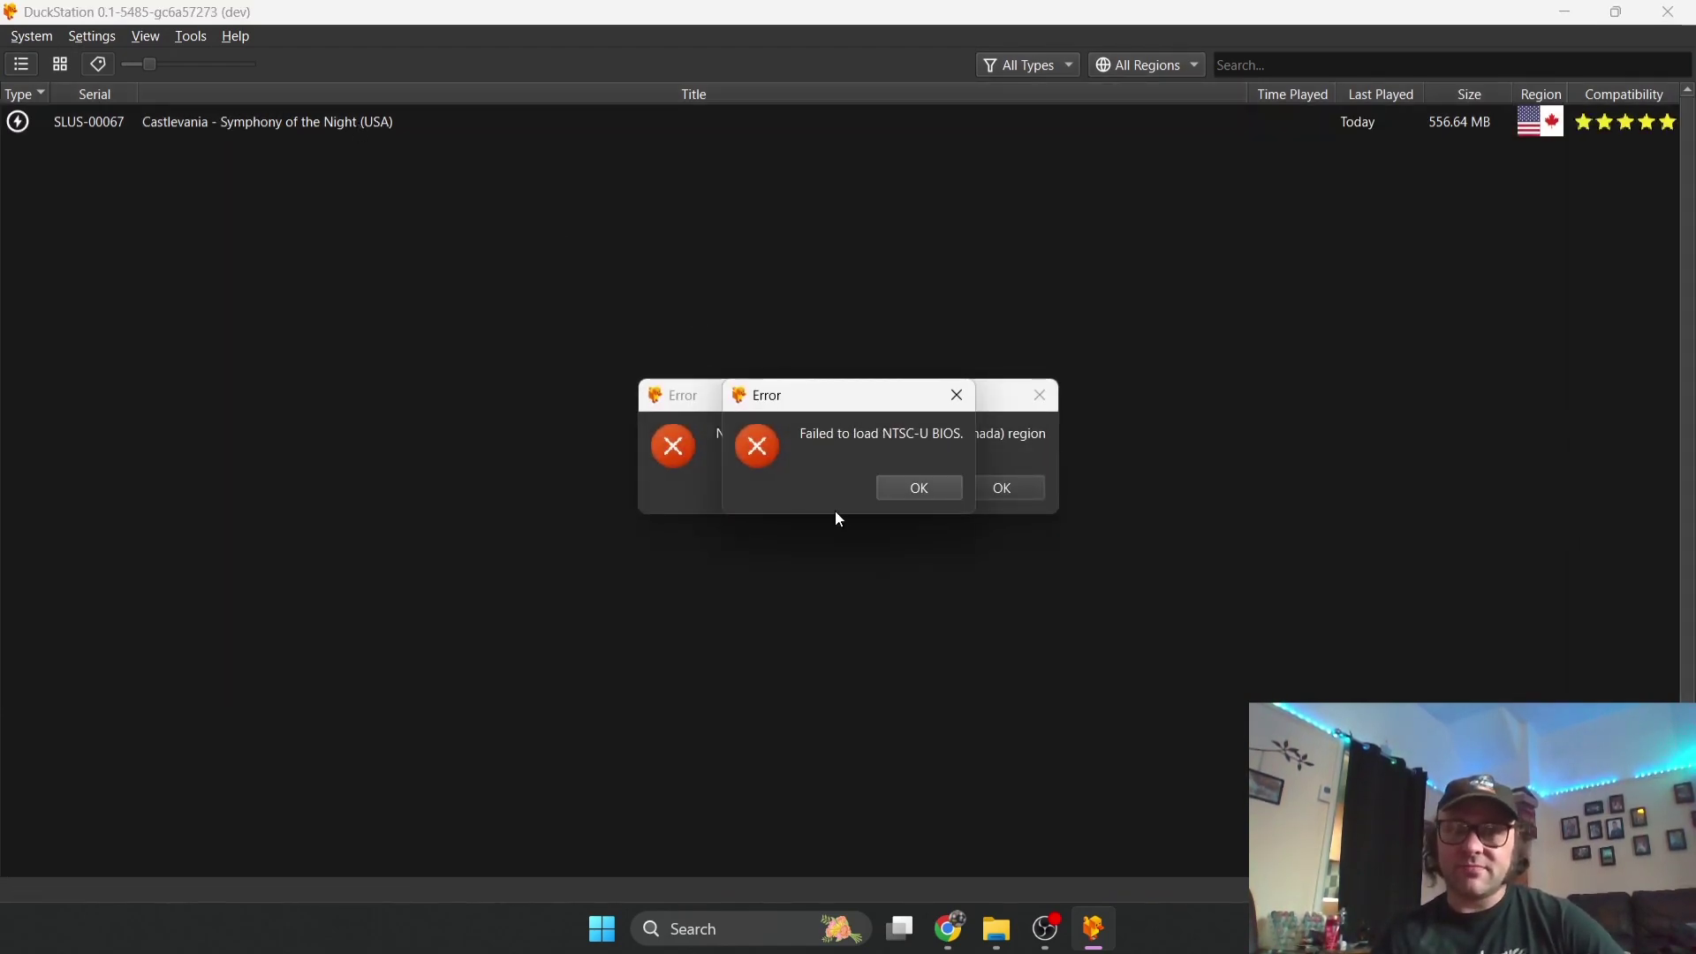
click(920, 491)
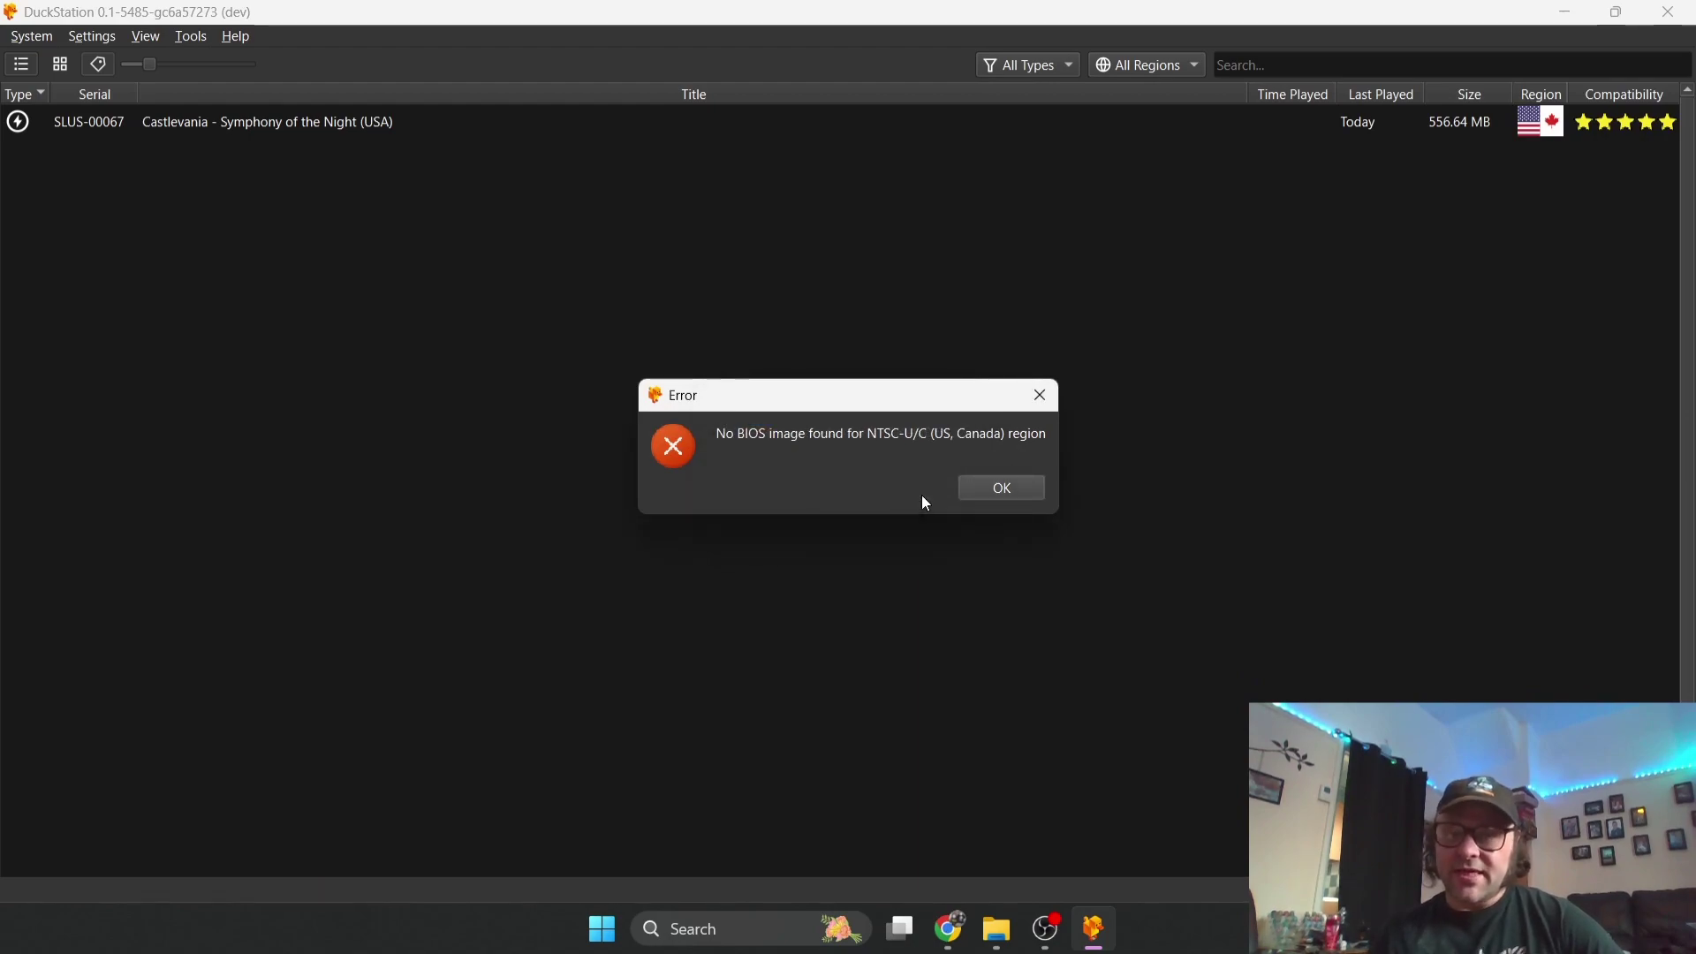
click(976, 495)
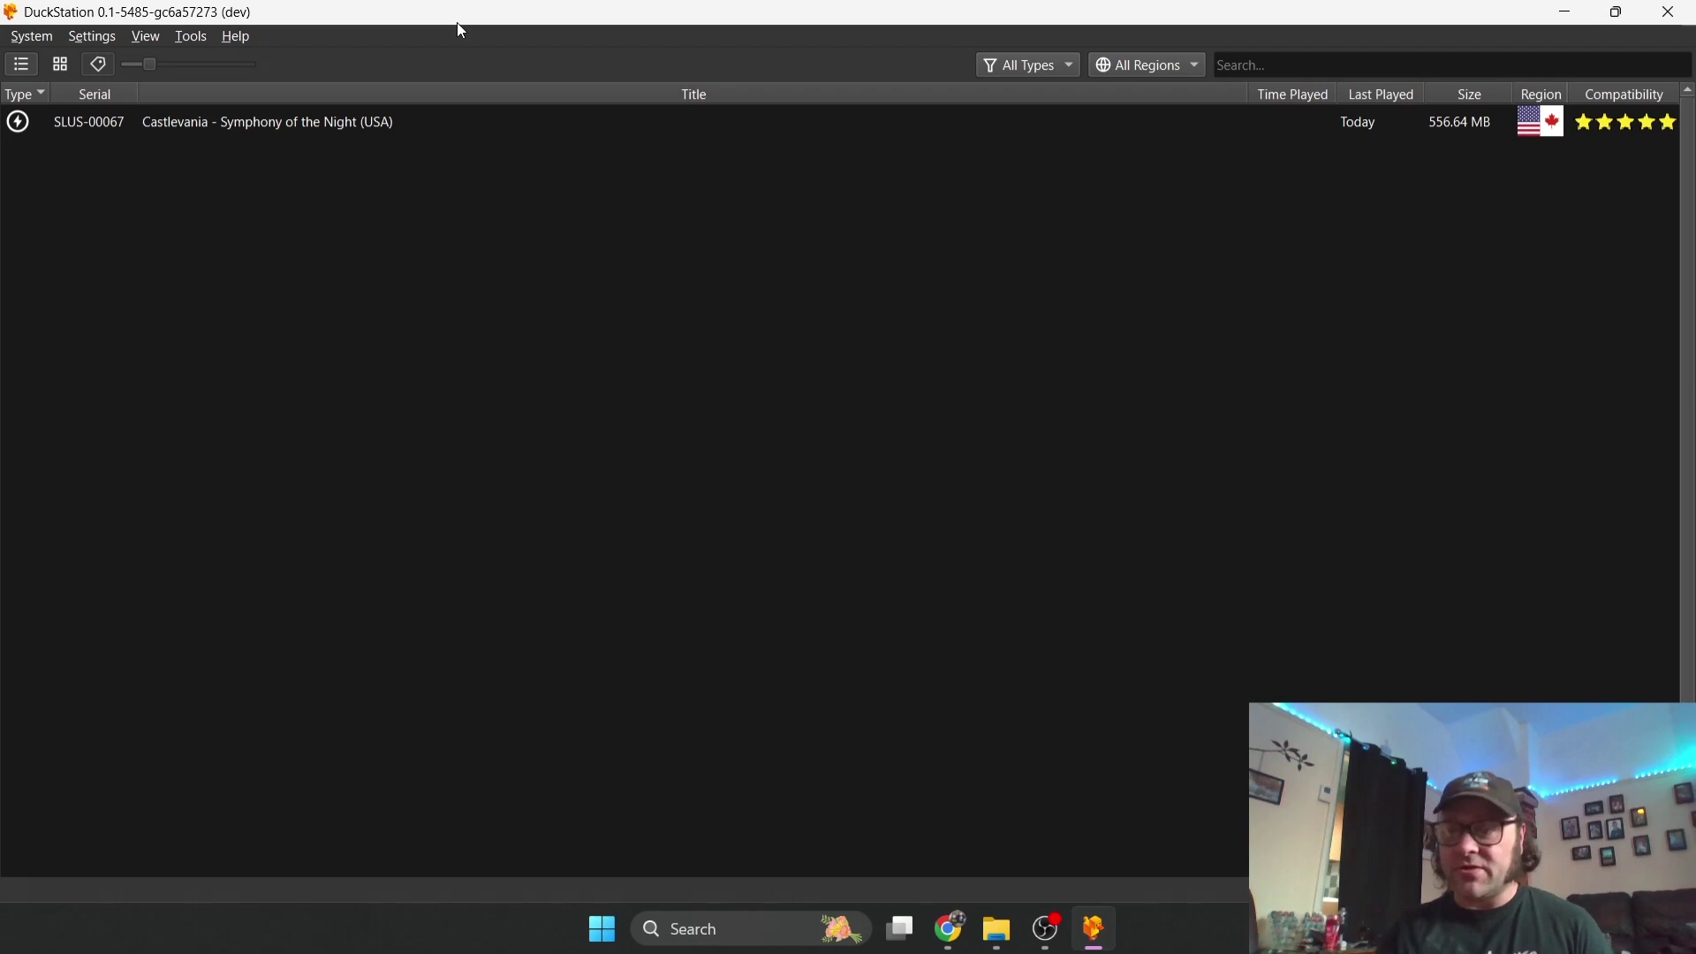
Open the BIOS settings, examine the BIOS selection and directory options, and close the settings window.
click(92, 34)
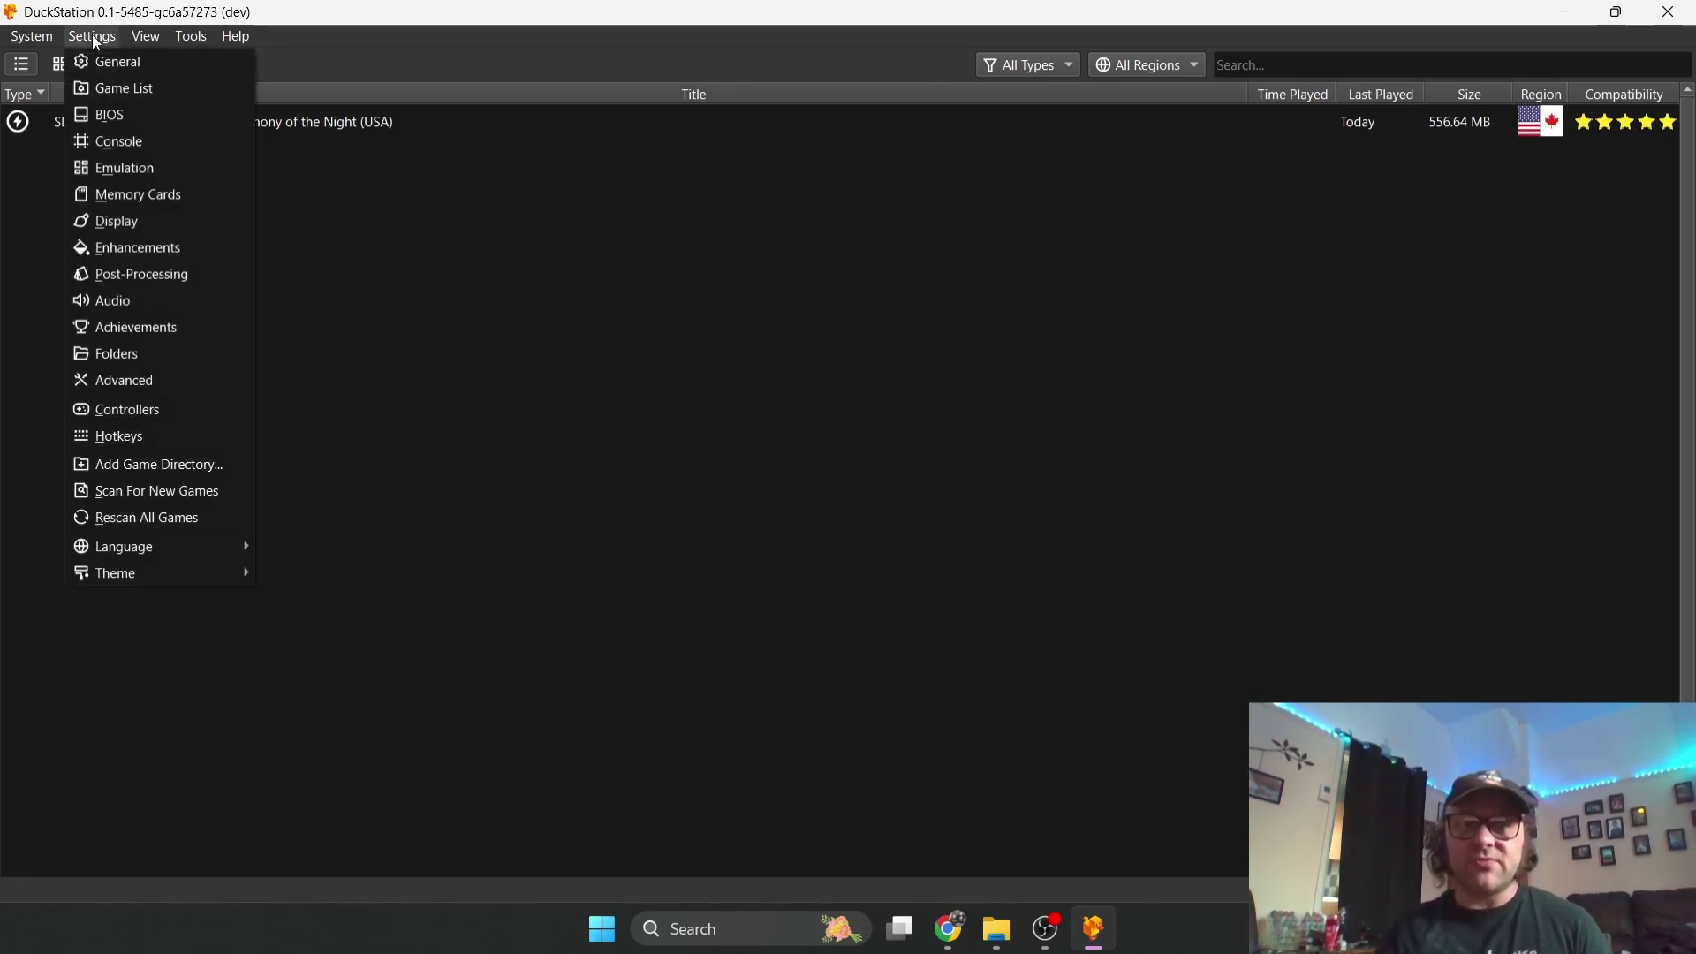
click(129, 115)
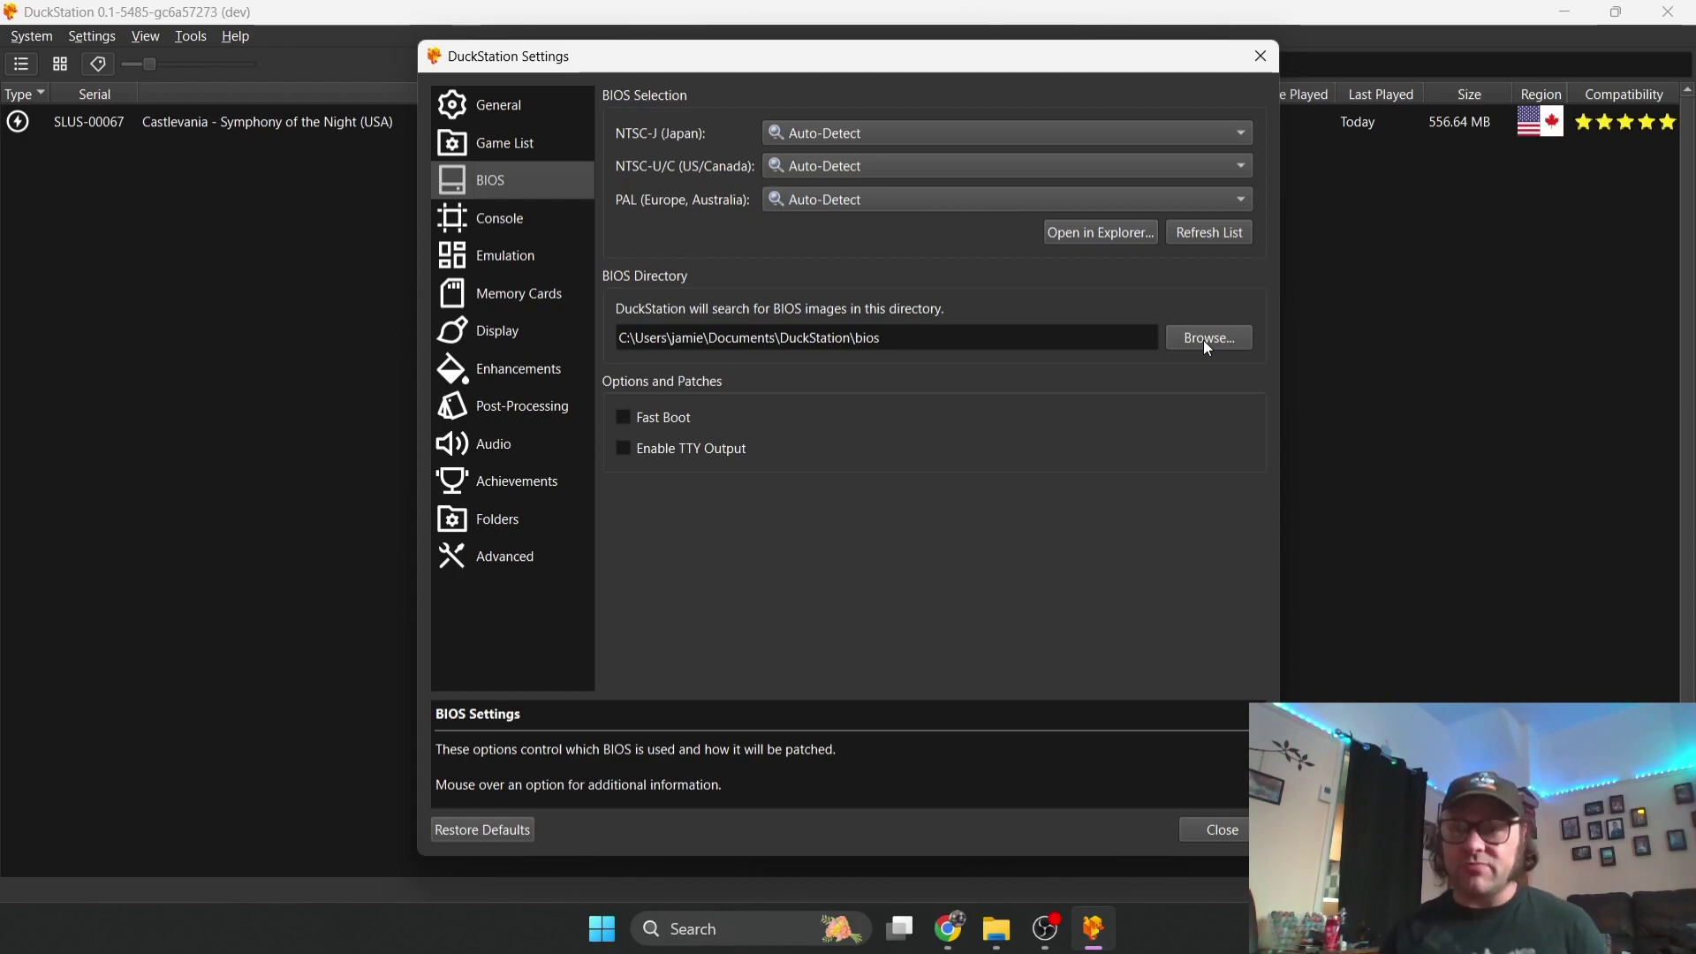
key(Escape)
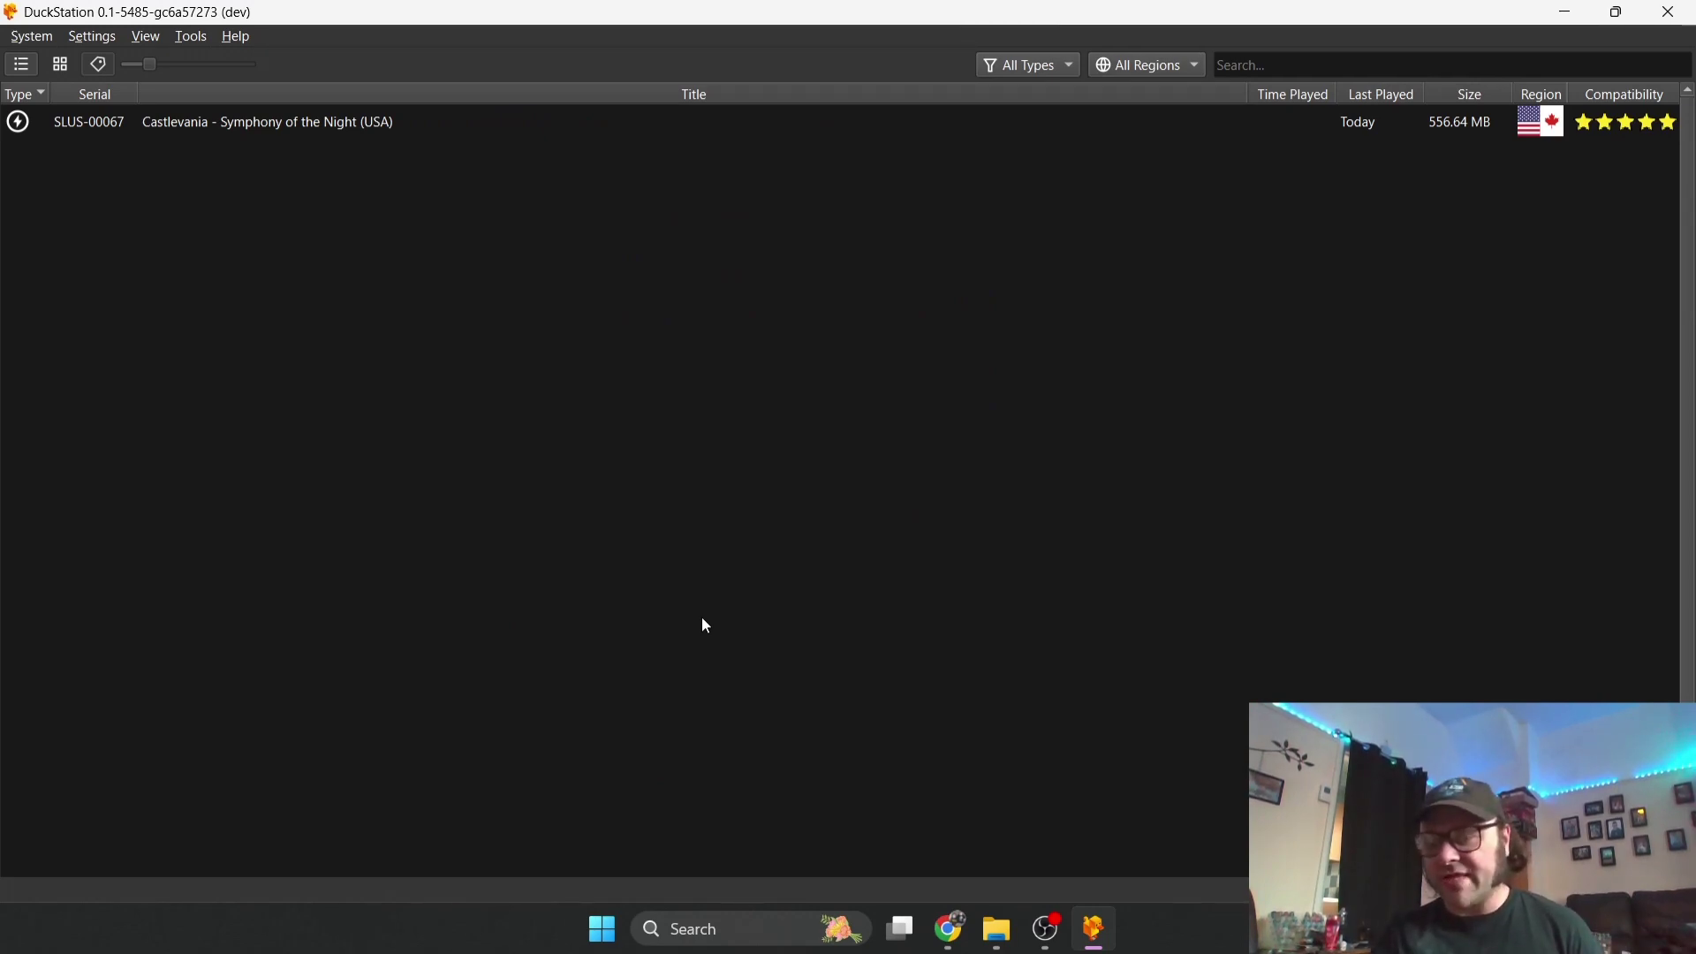
Launch Castlevania - Symphony of the Night (USA) from the game list and dismiss the Windows quick settings.
double_click(274, 130)
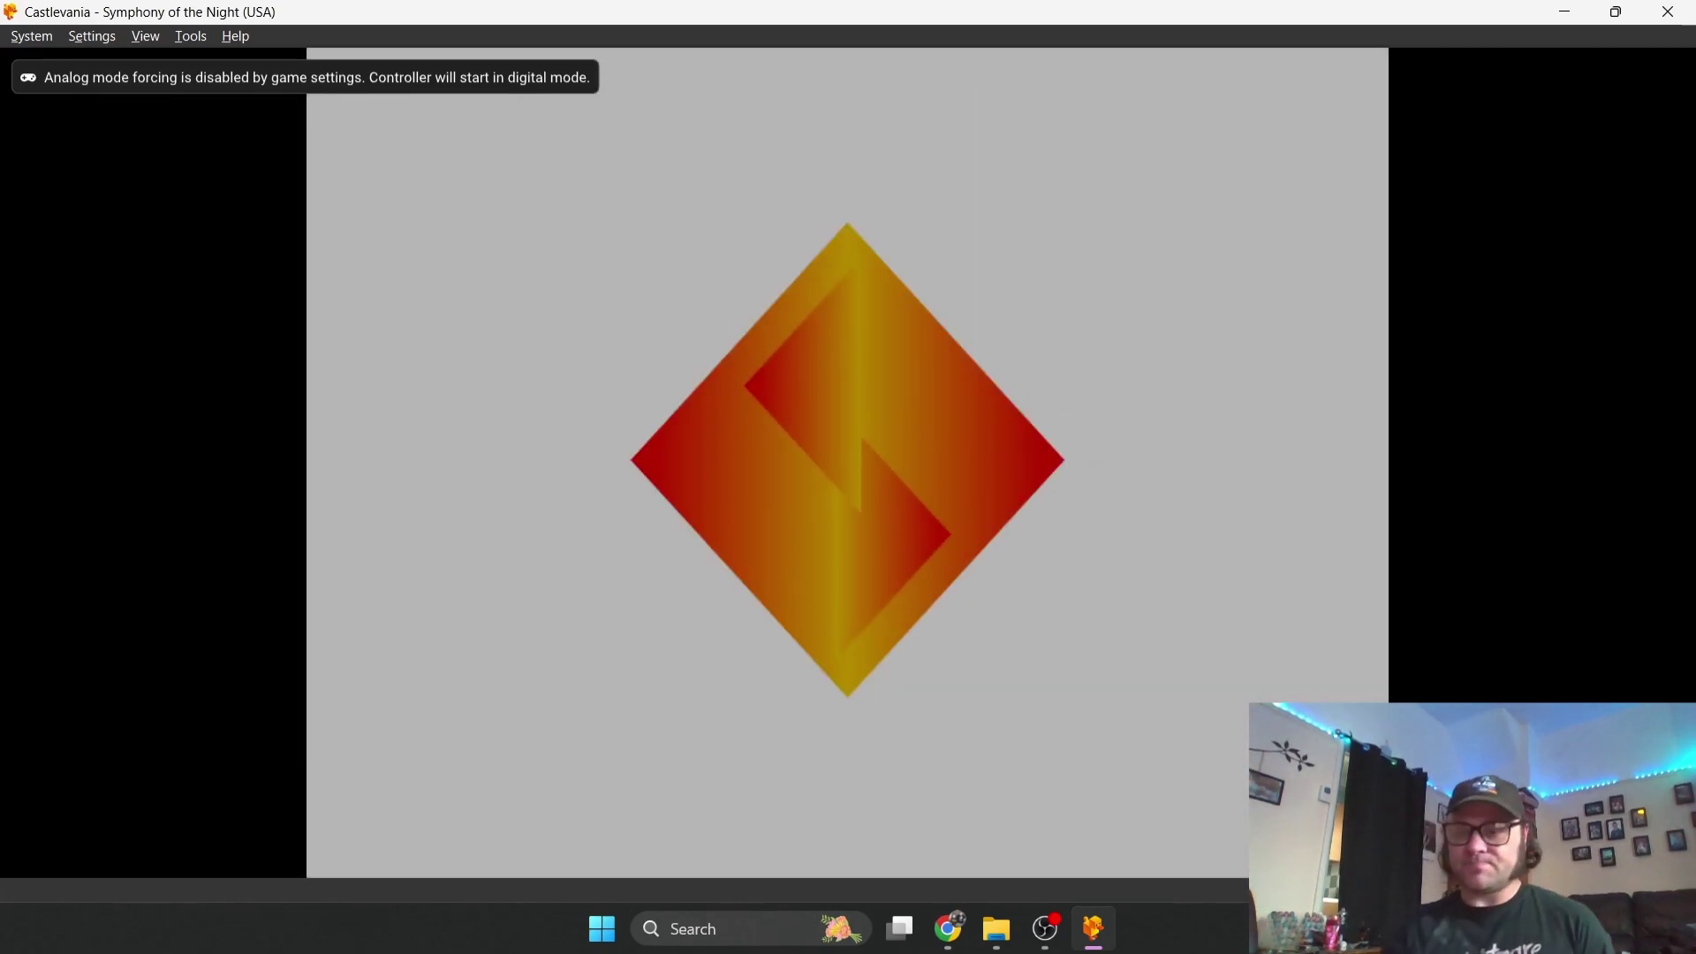
key(super+a)
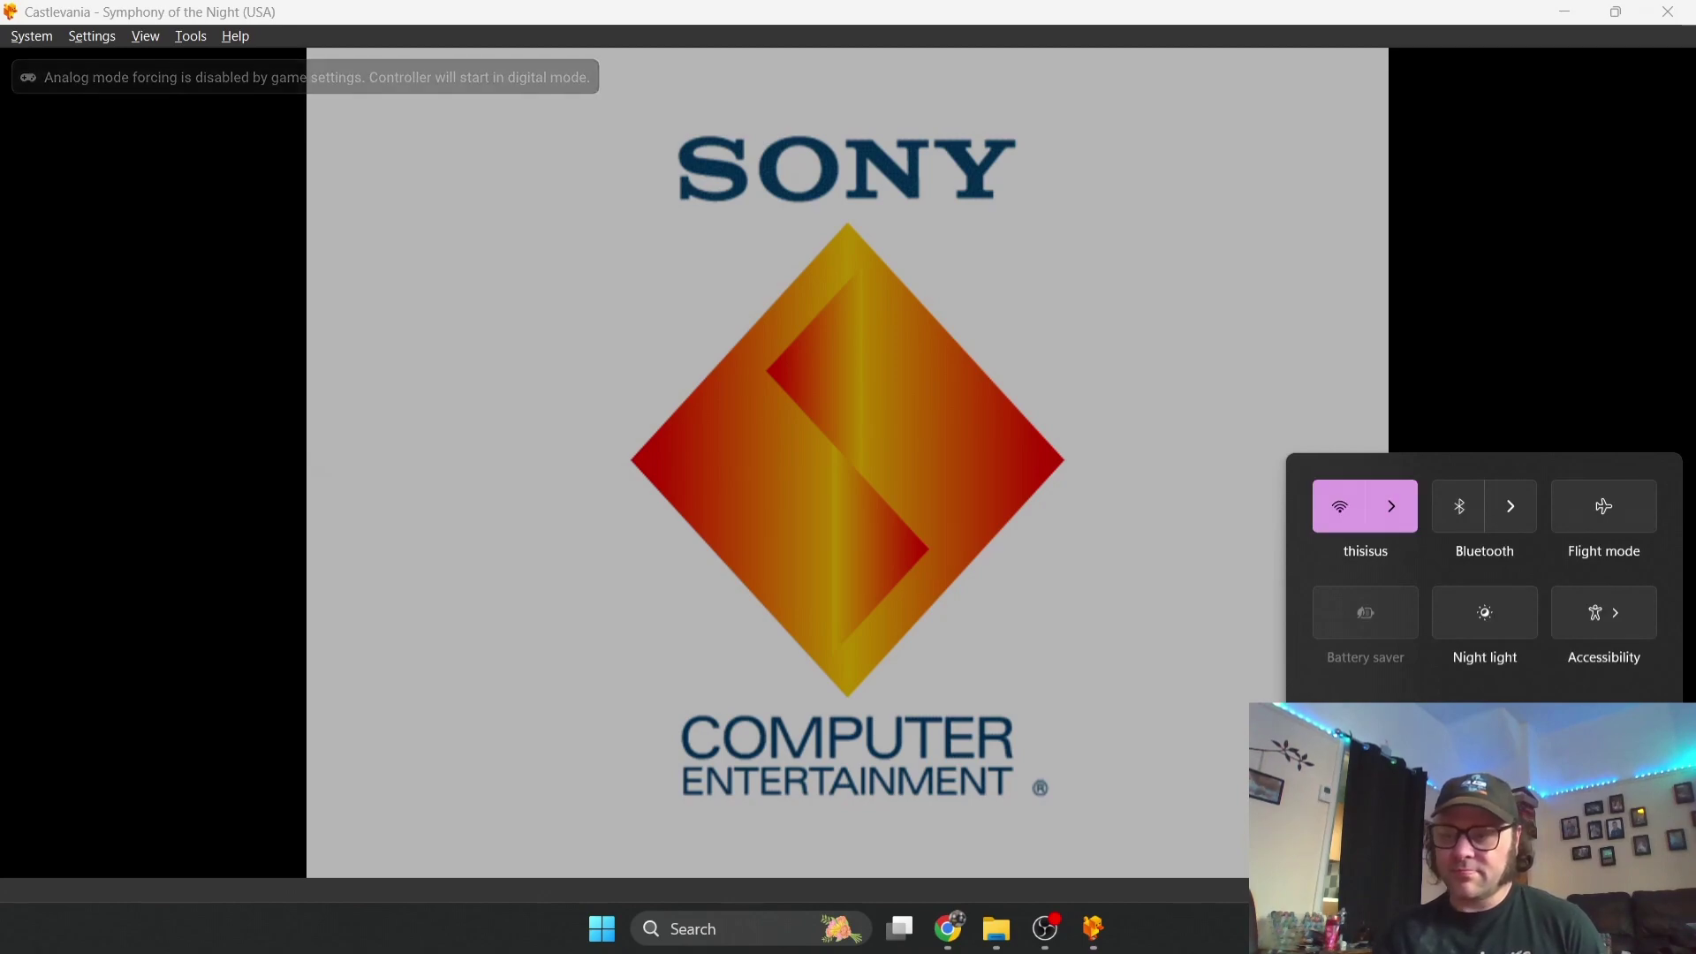
click(1223, 203)
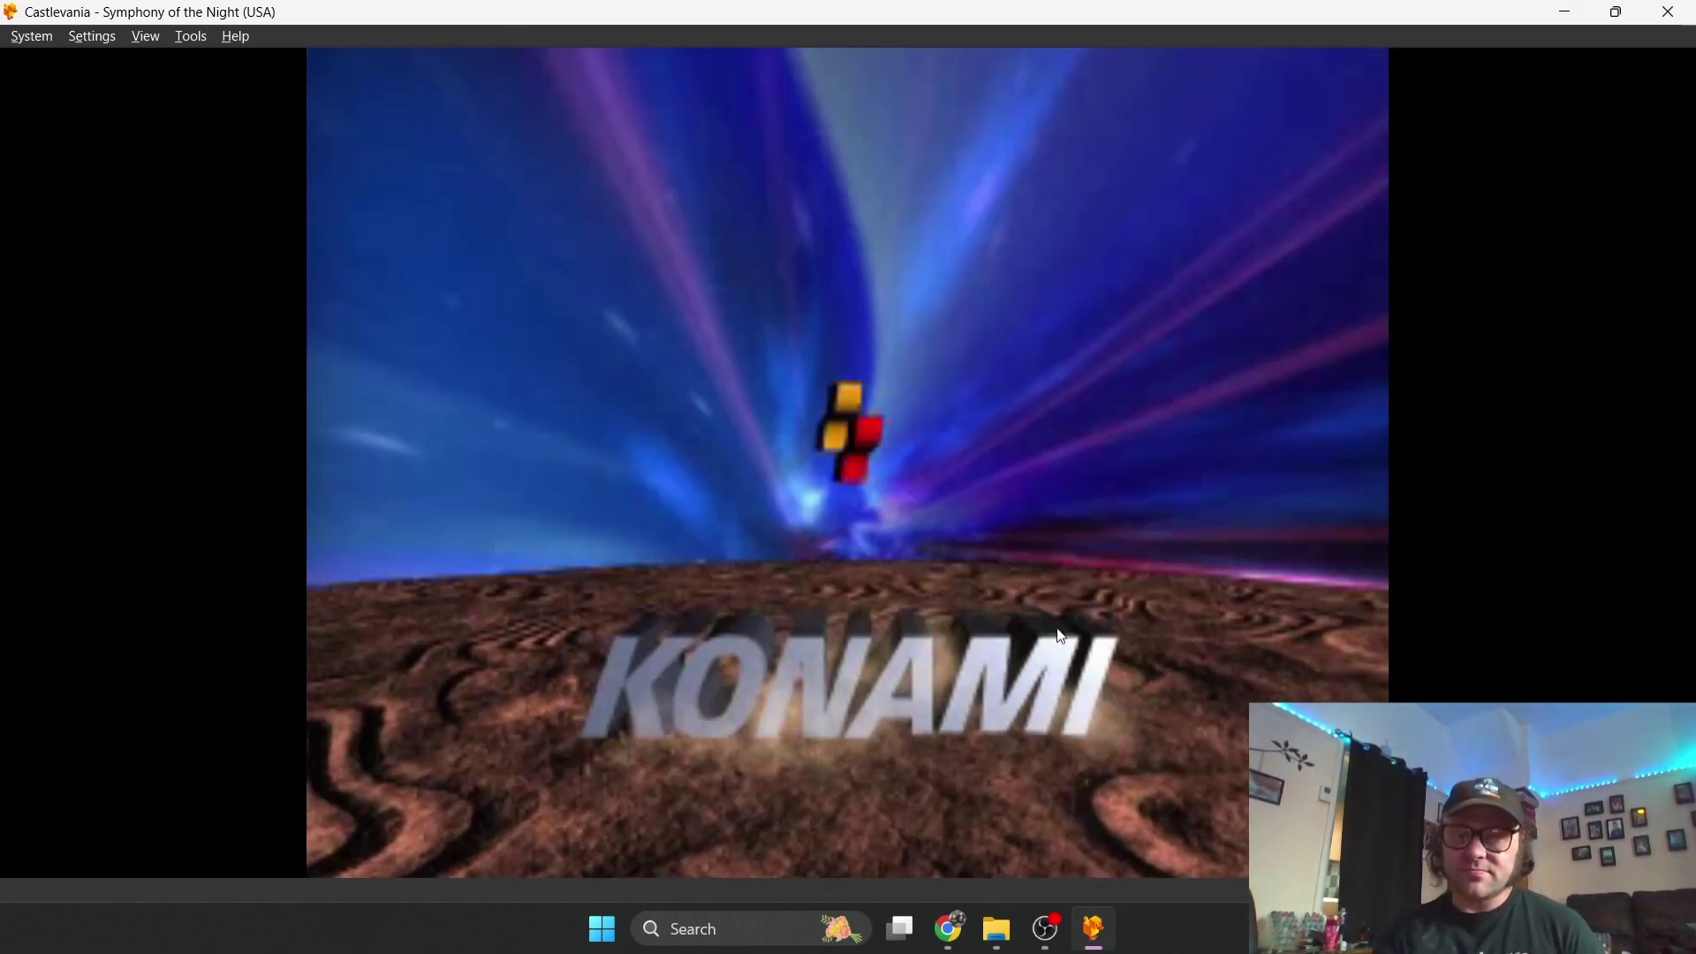
Switch the running game between full-screen and windowed display, ending in windowed mode.
double_click(1063, 637)
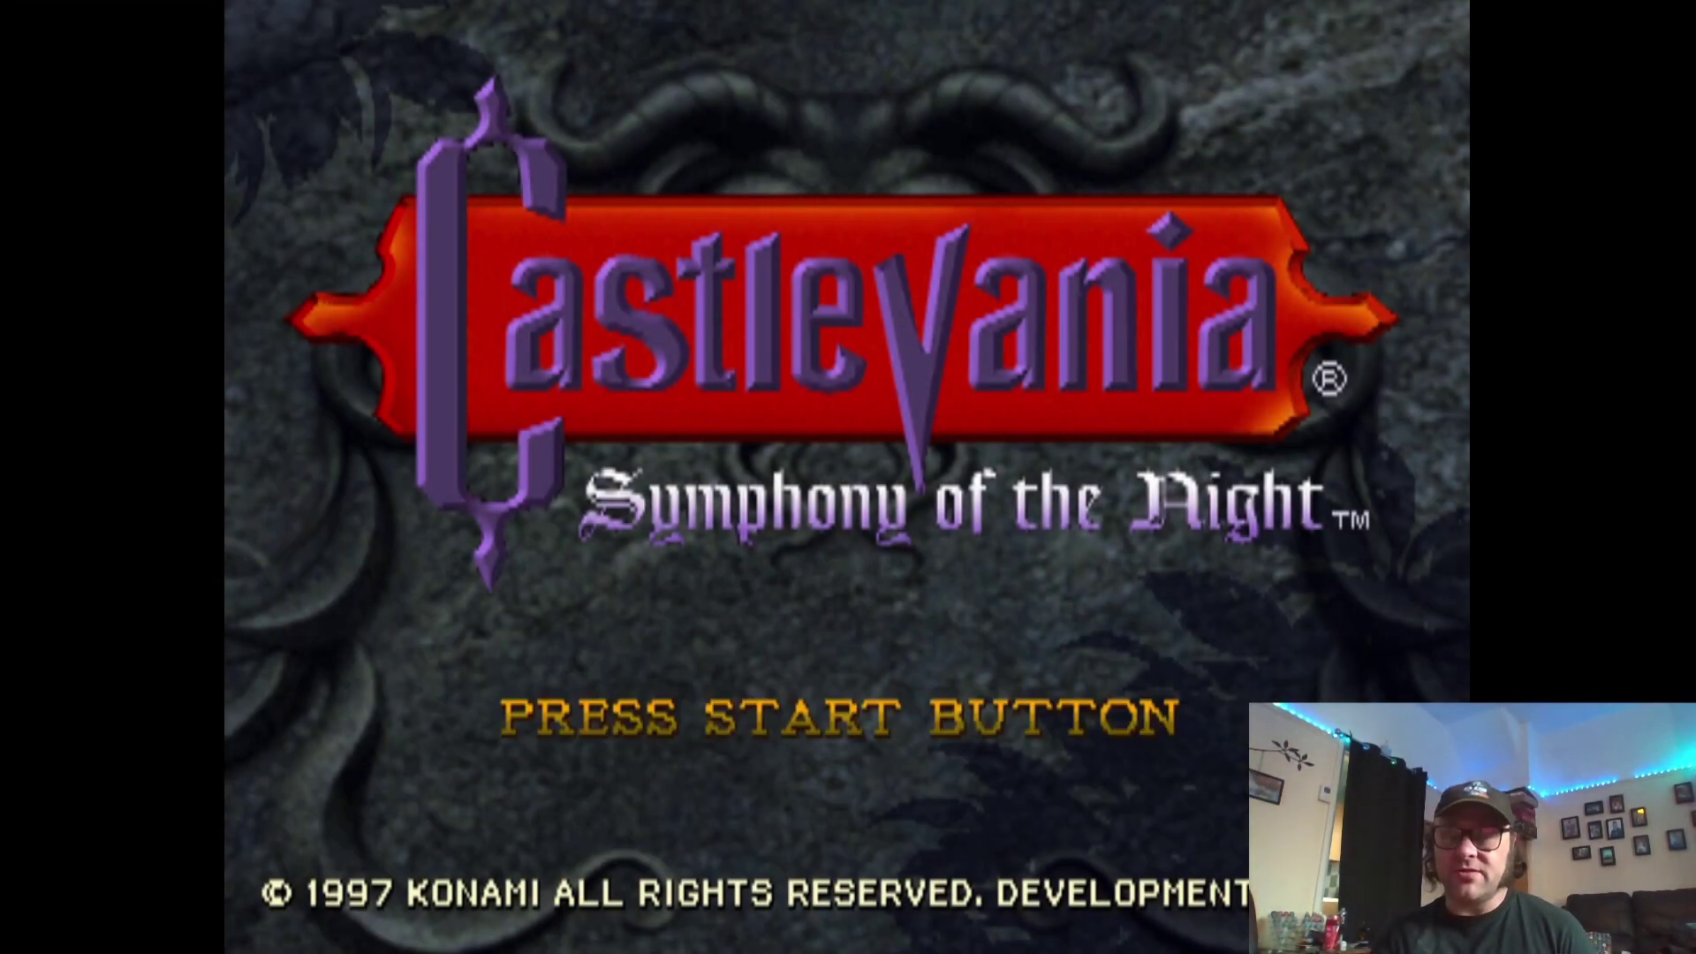
double_click(1204, 522)
double_click(956, 536)
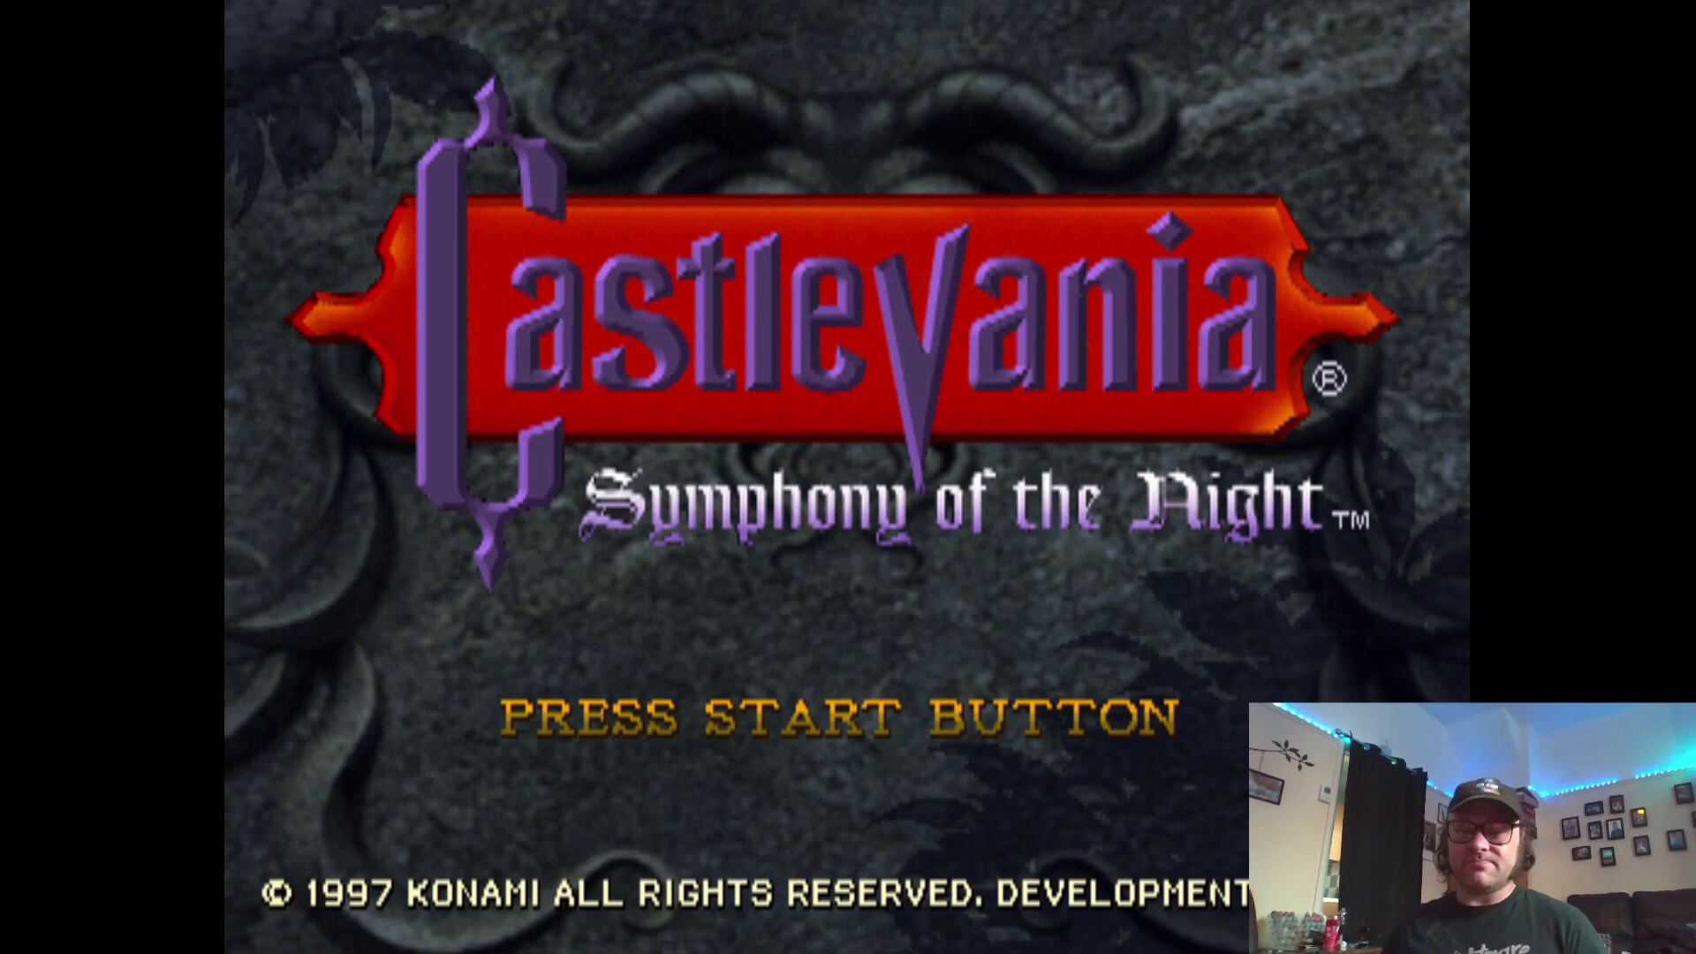
double_click(897, 580)
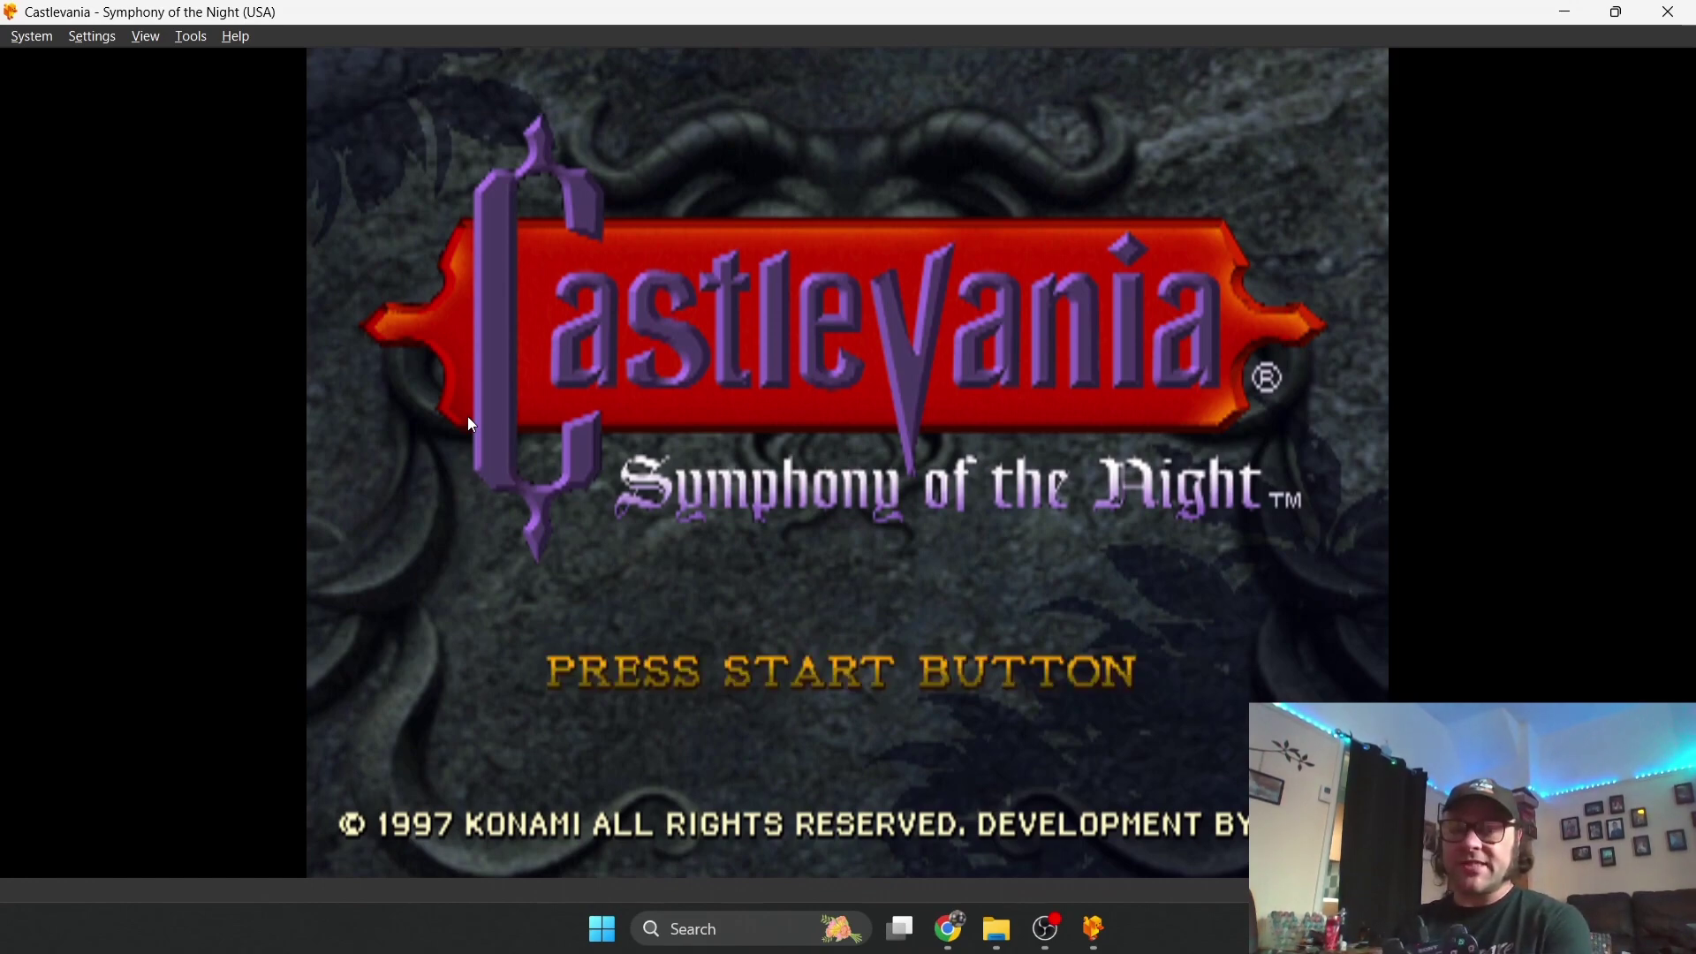
Open the controller settings for Controller Port 1, keep the type as Analog Controller, and reposition the settings window.
click(104, 36)
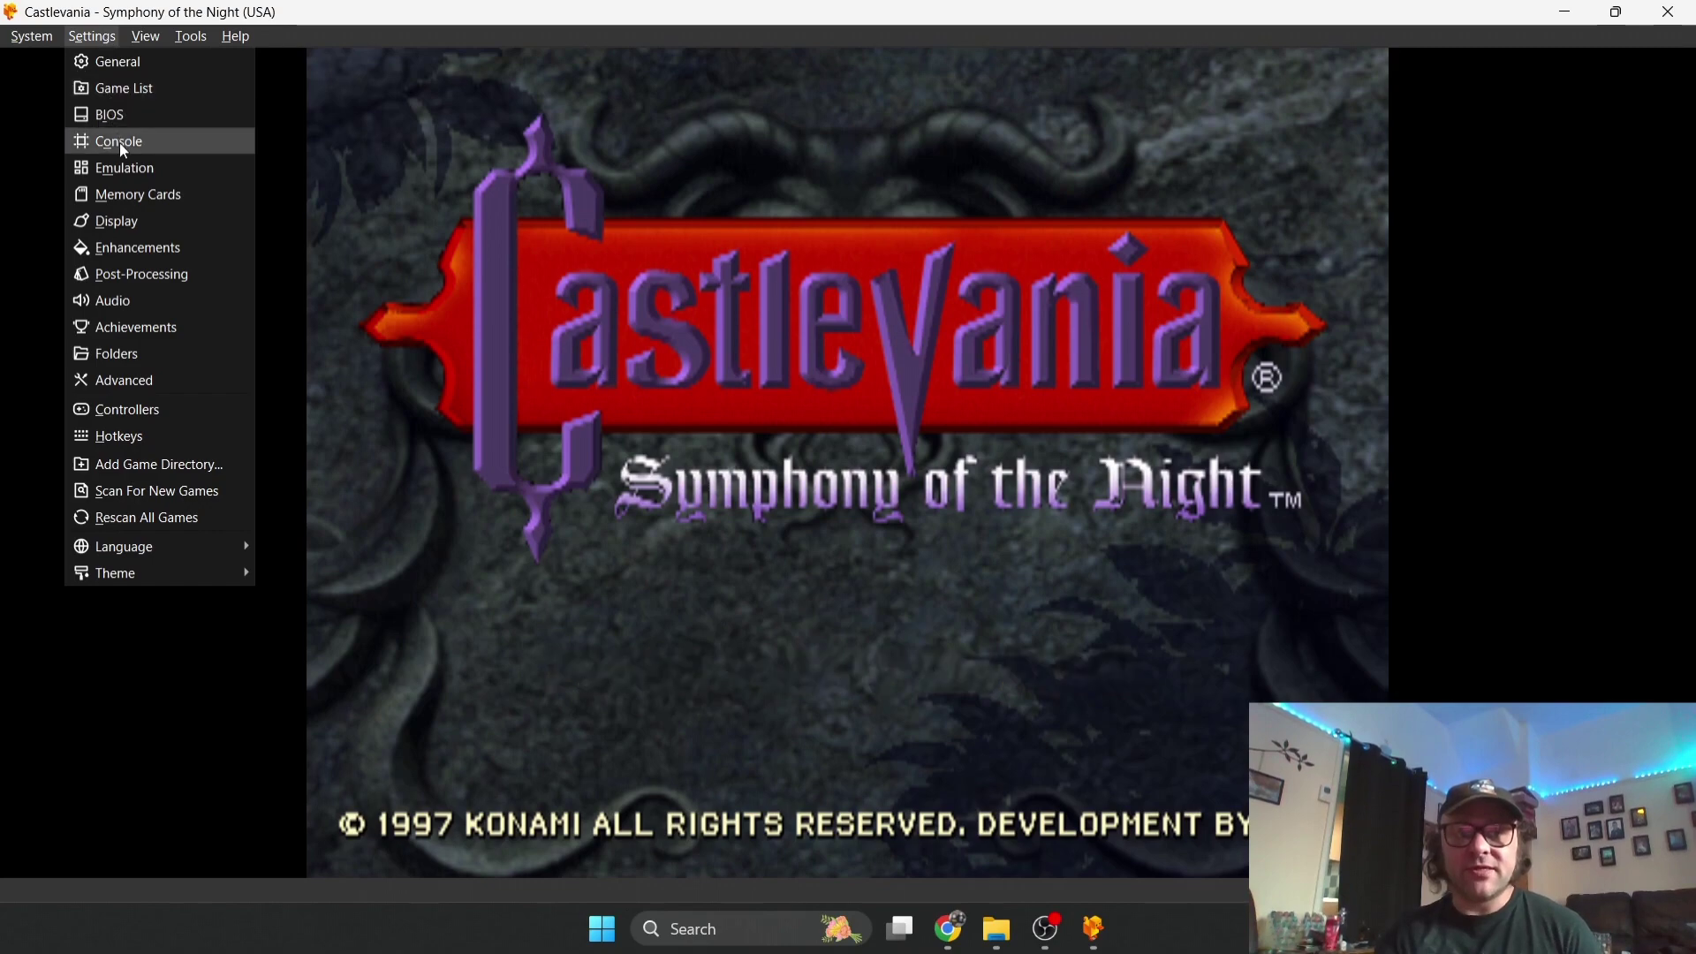
click(175, 402)
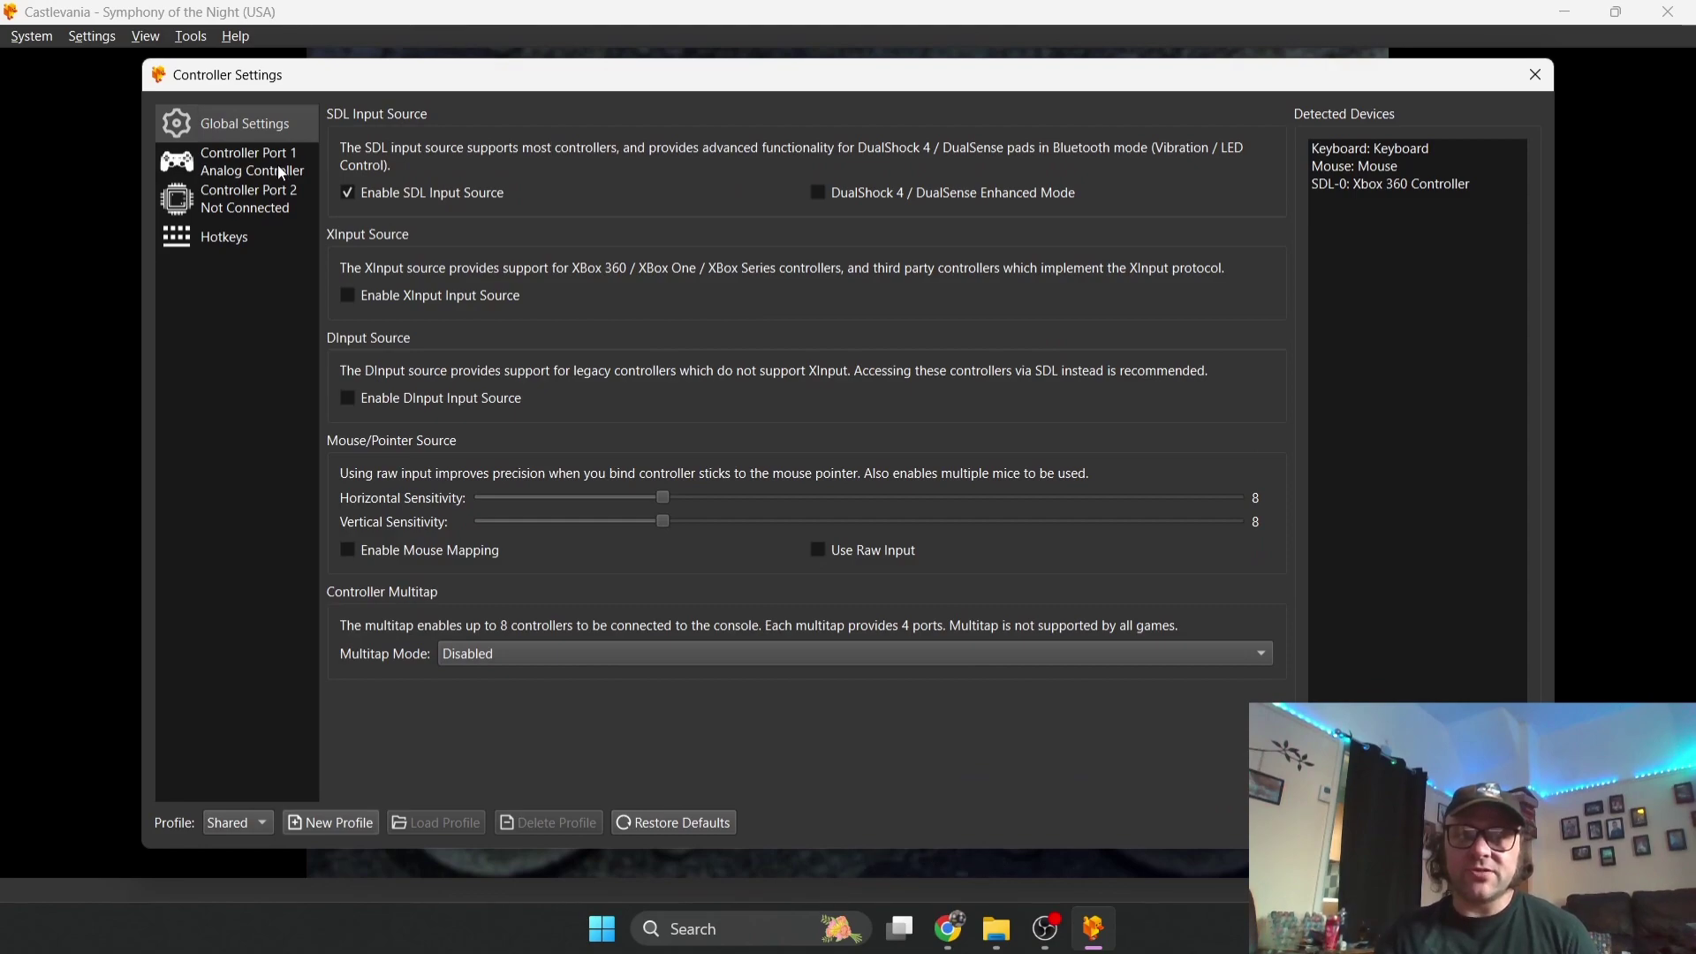
click(295, 172)
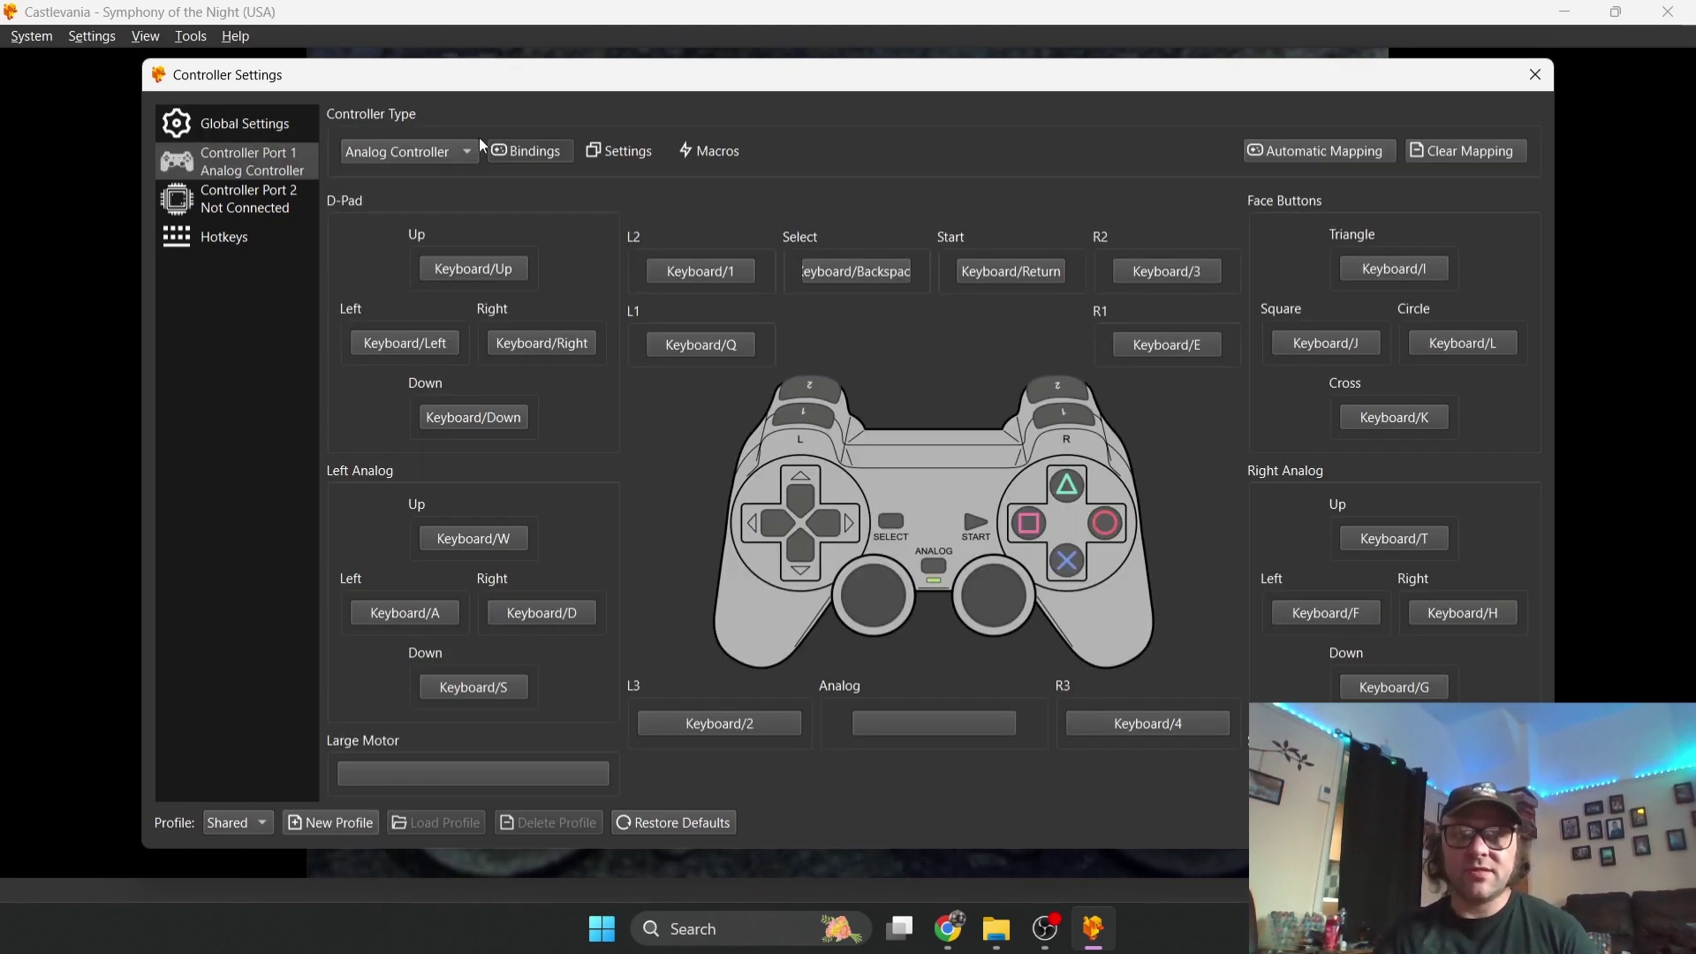
click(453, 151)
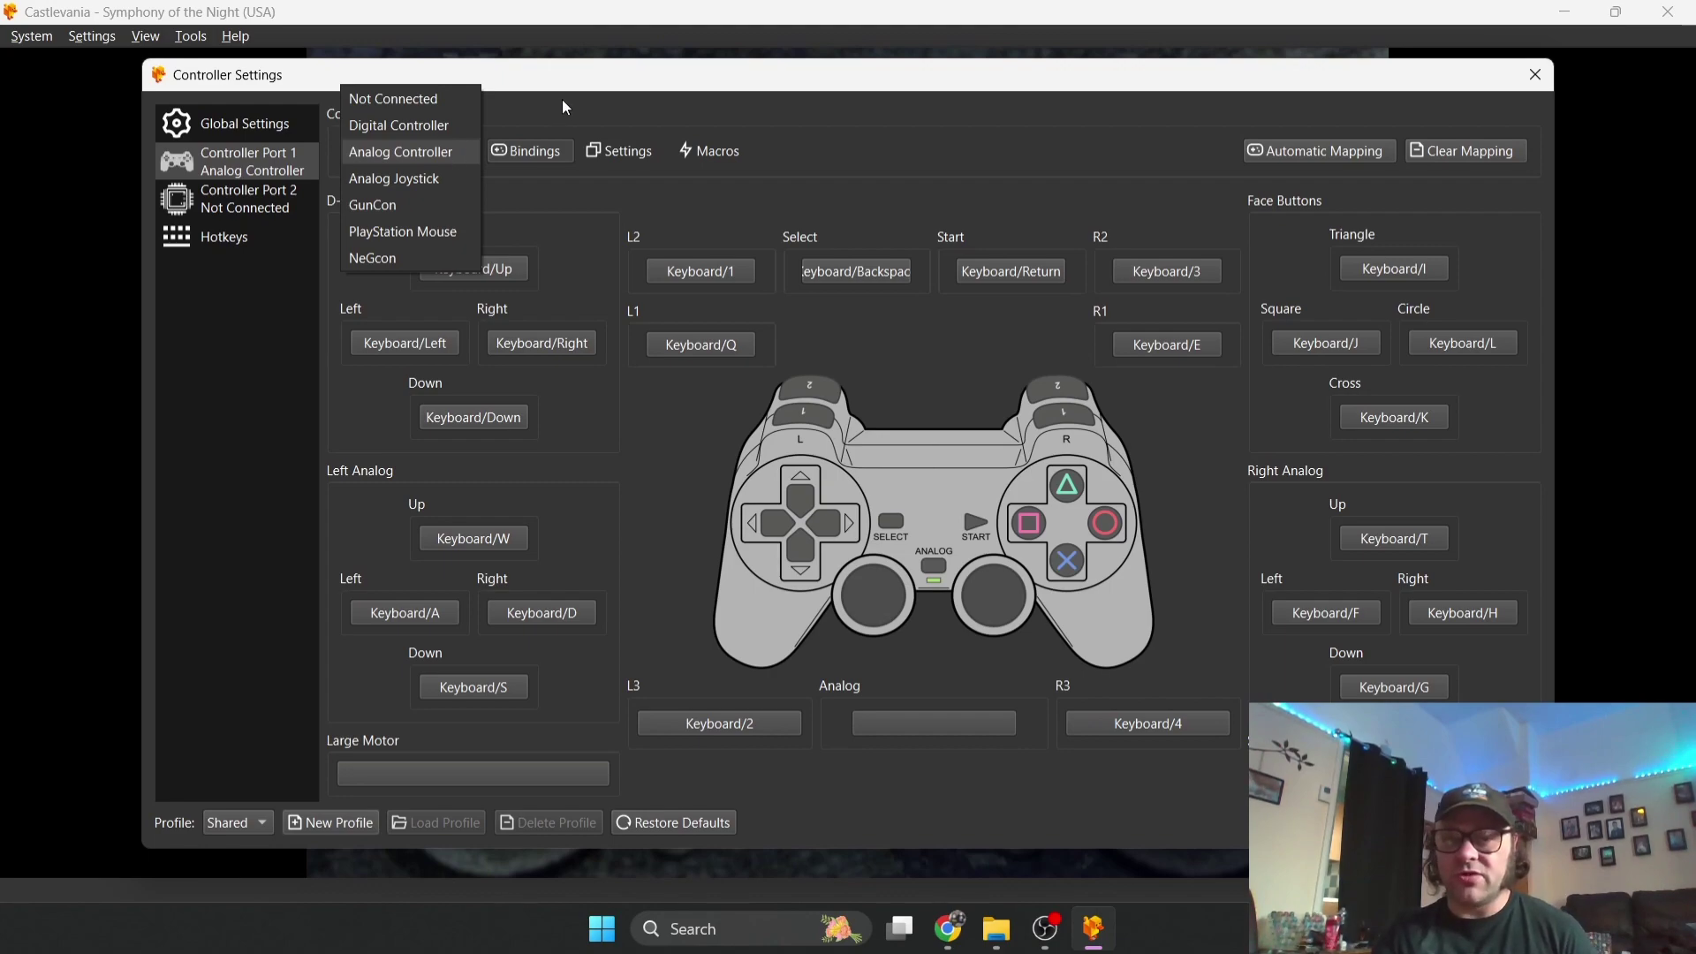
click(452, 157)
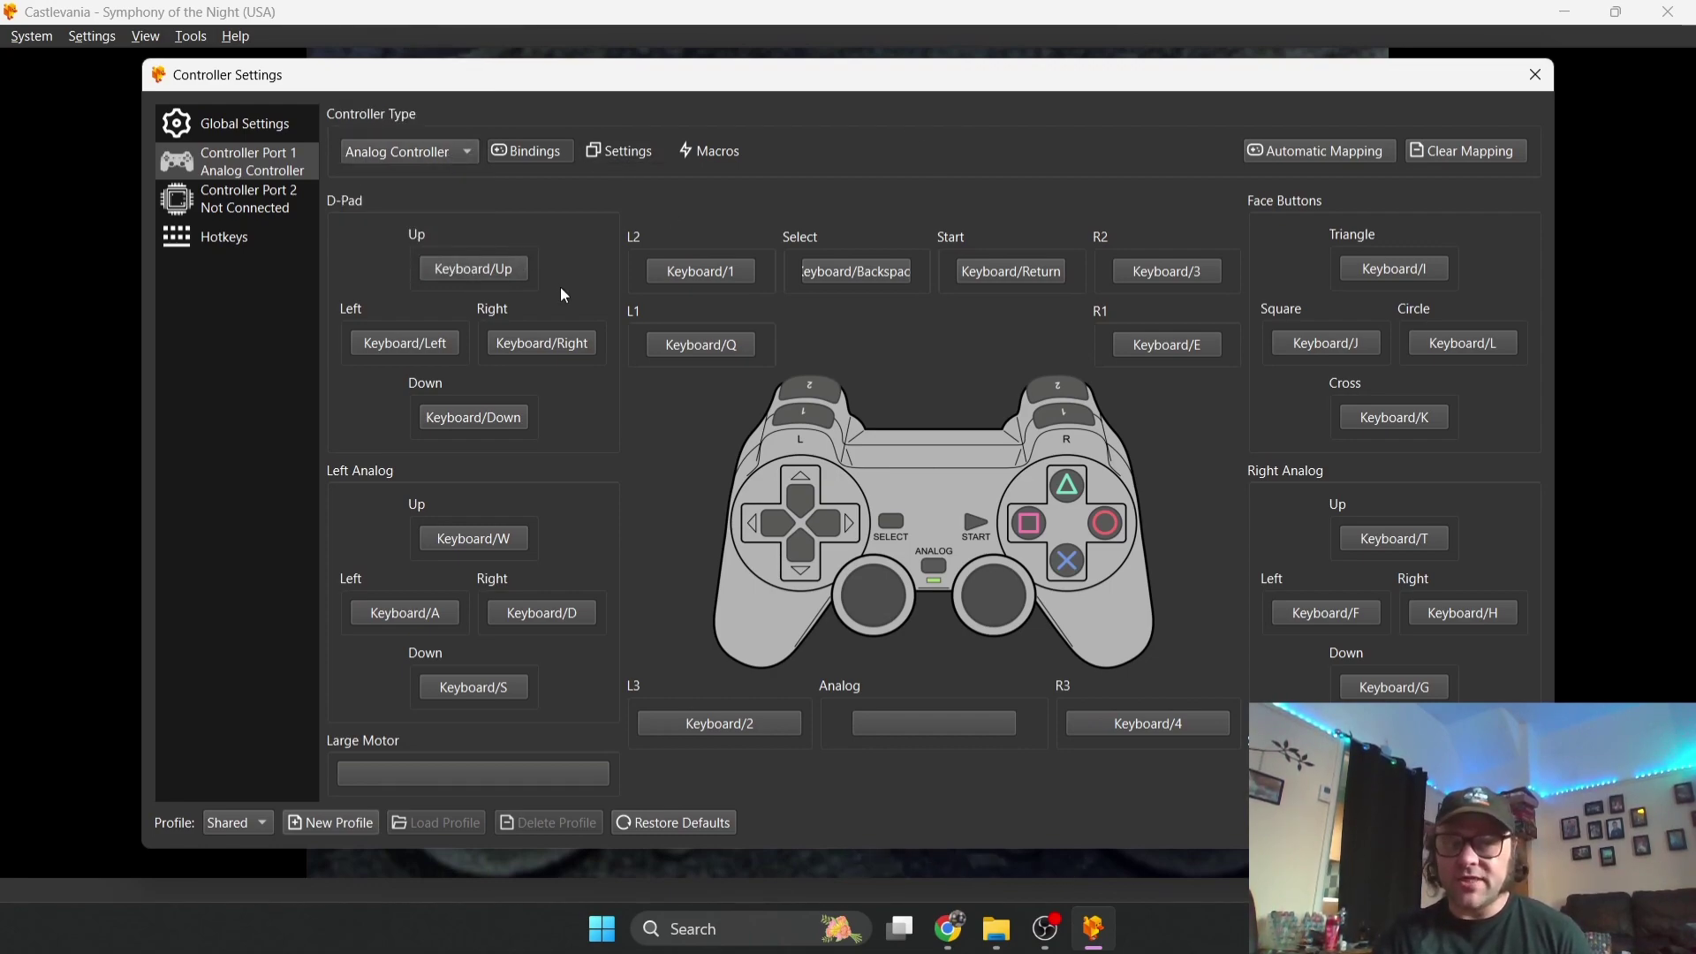
drag(678, 90, 793, 100)
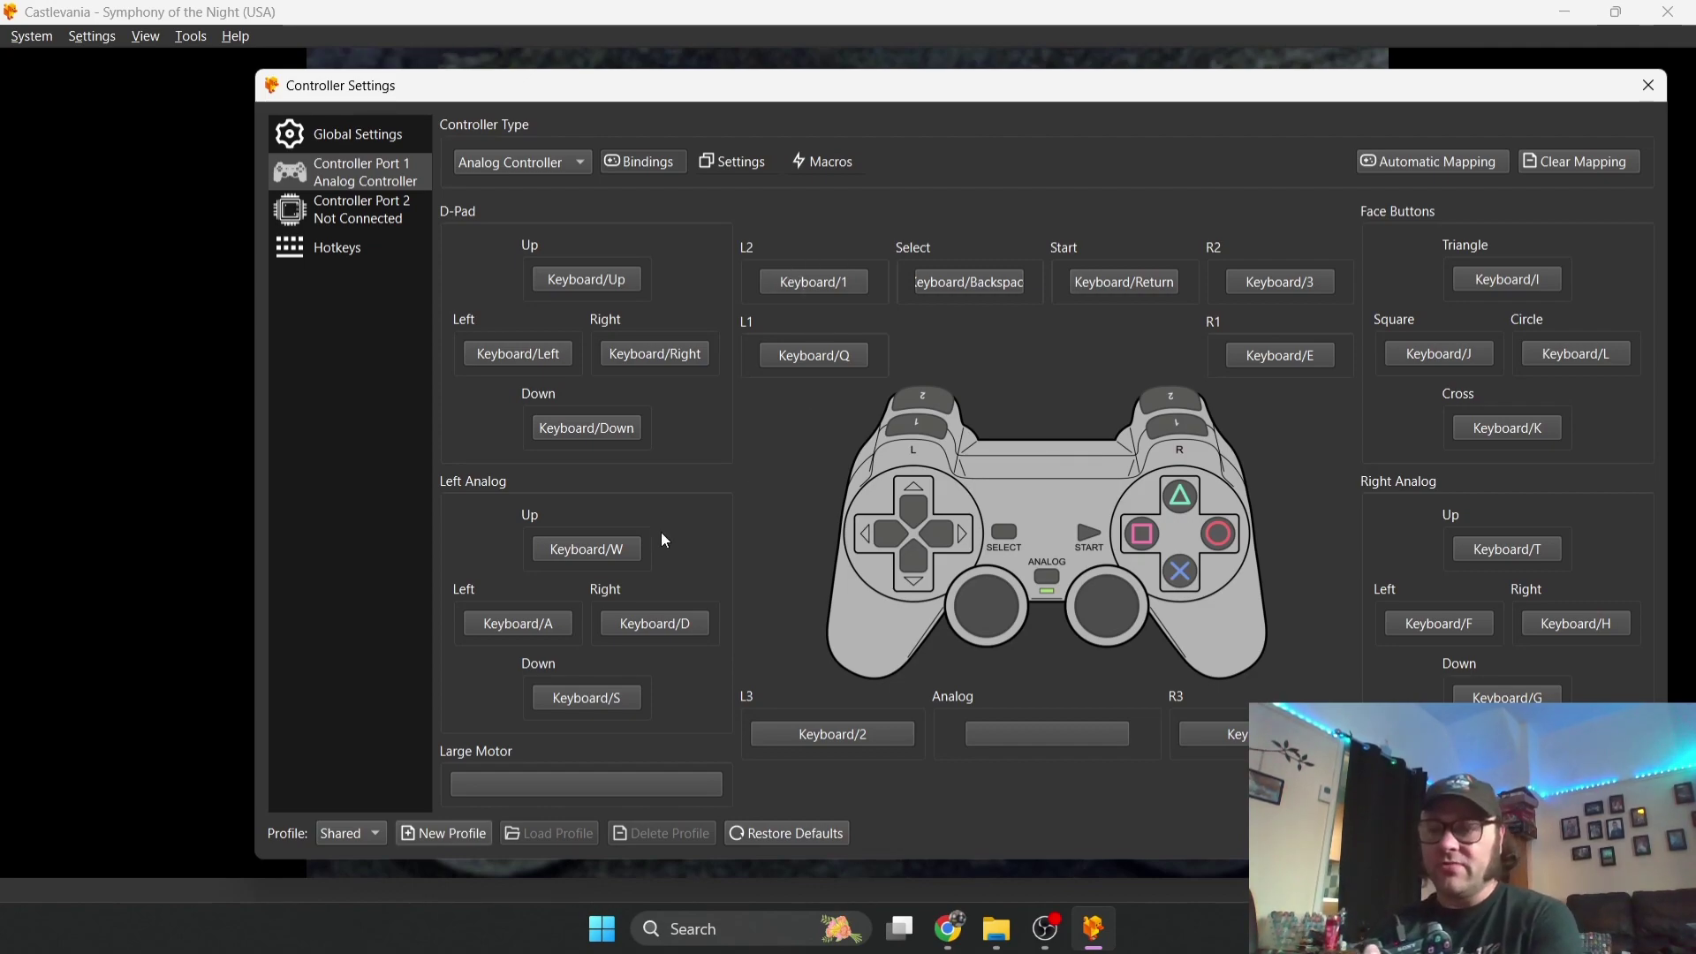
Bind the D-pad and left analog directions to the matching D-pad and left stick inputs of the Xbox 360 controller.
click(618, 286)
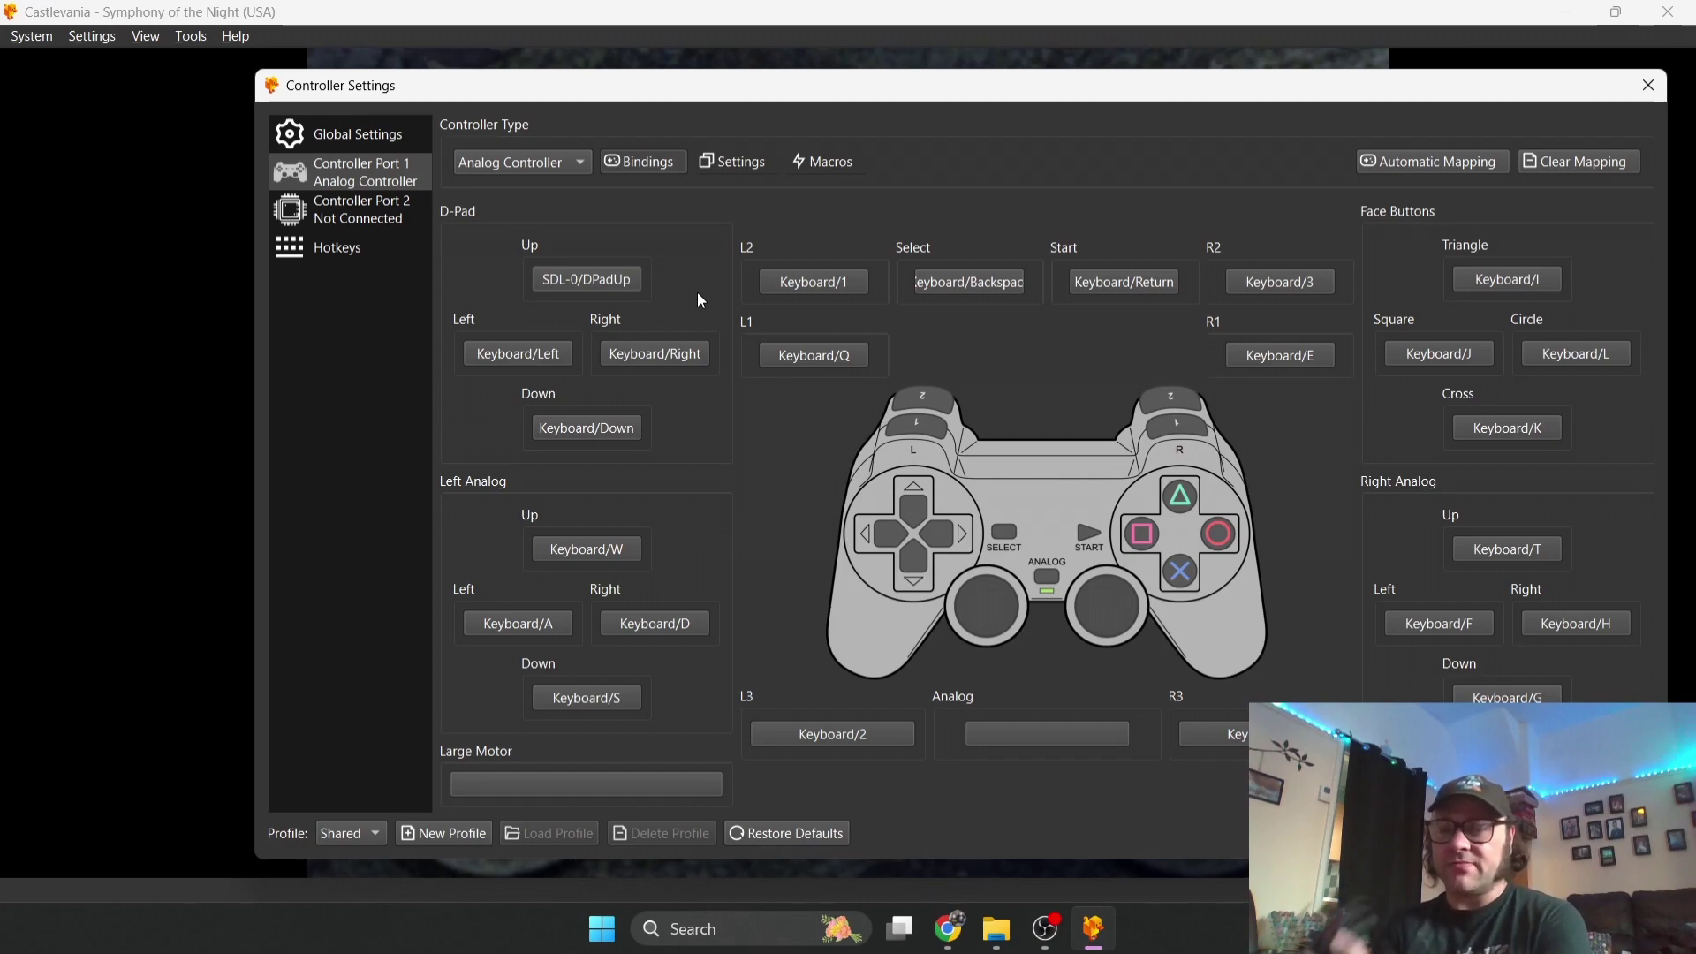
click(520, 355)
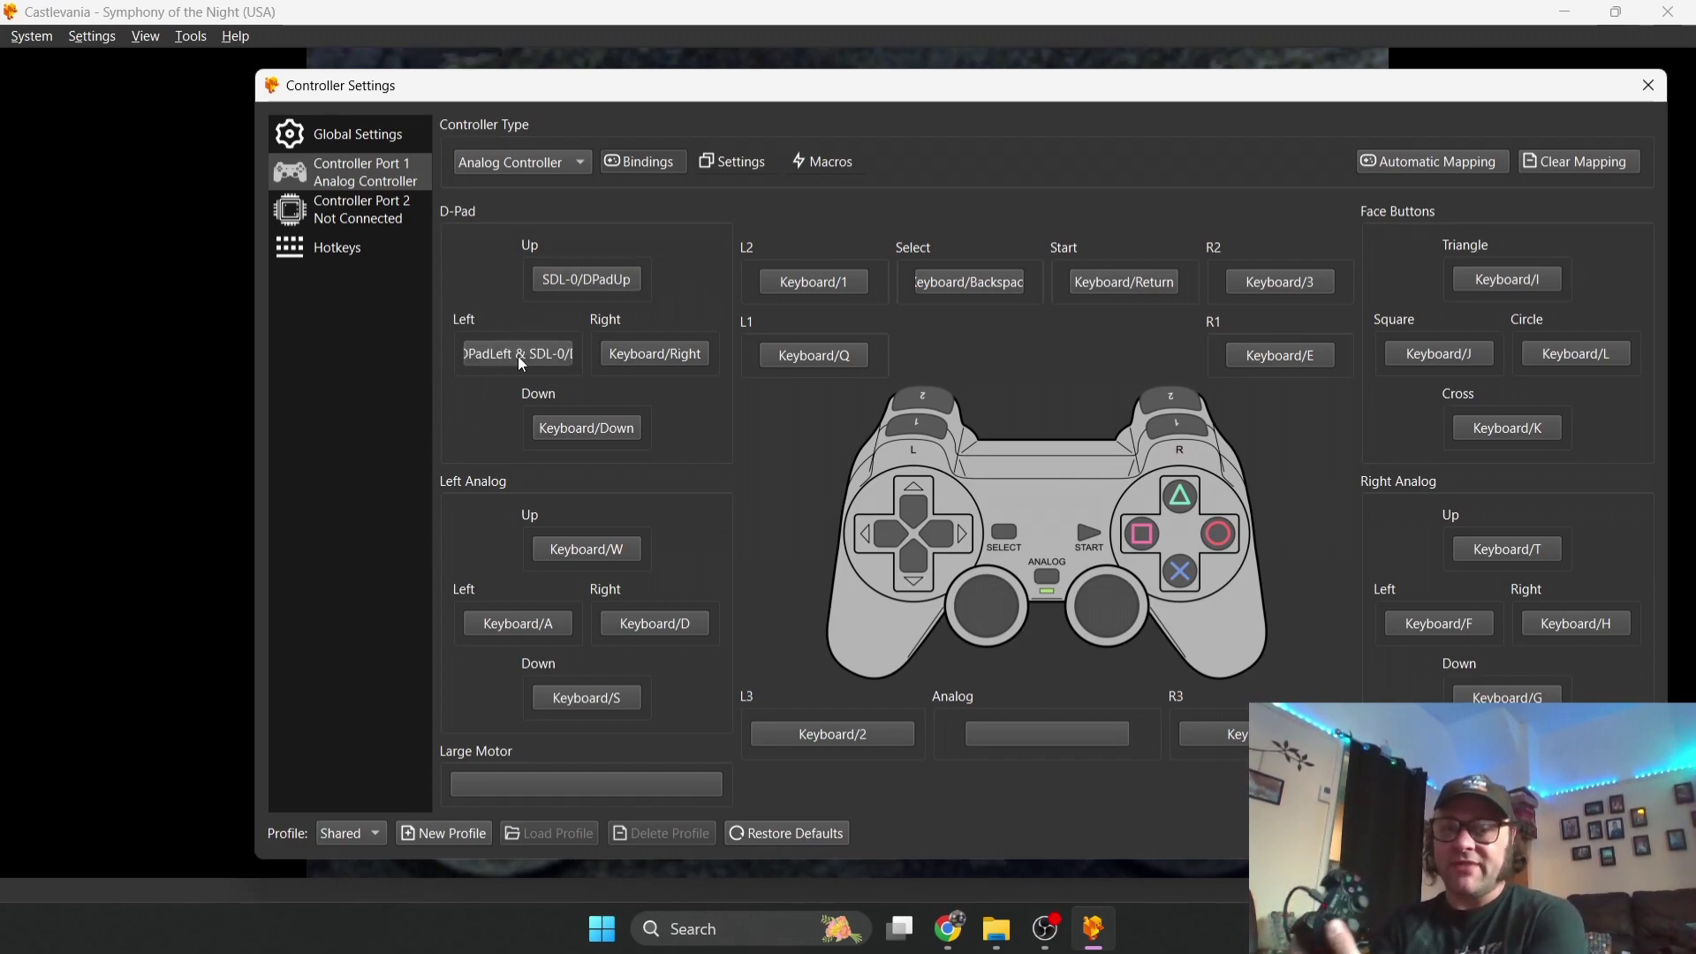
click(638, 357)
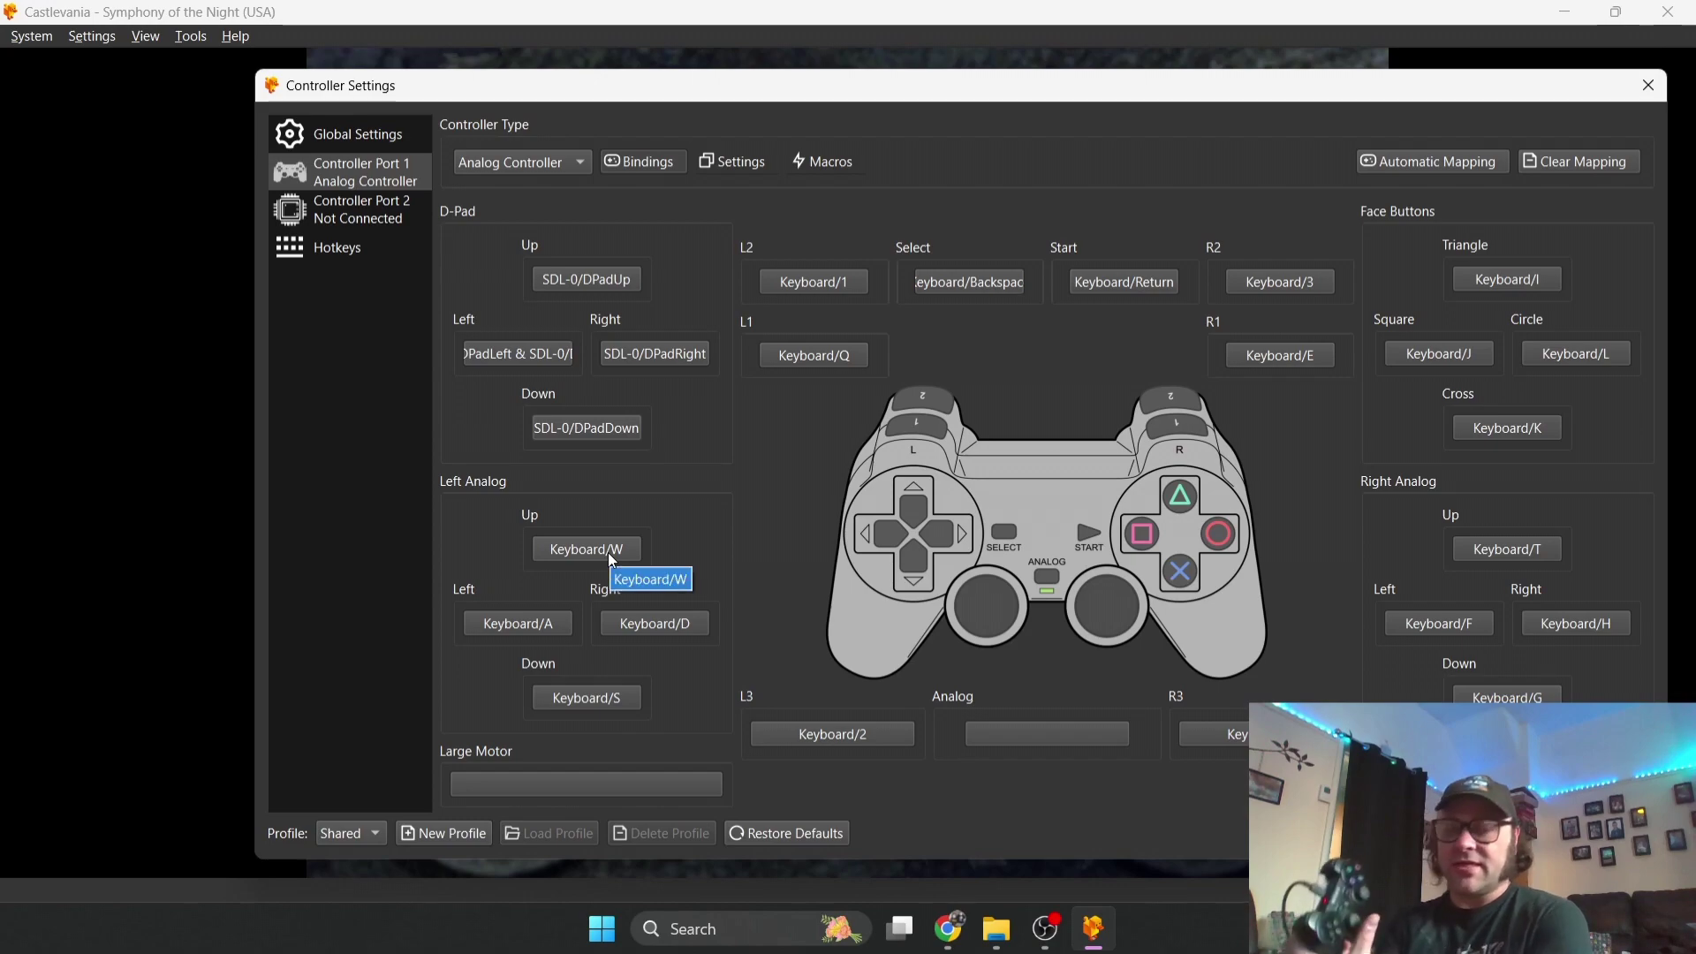
click(613, 549)
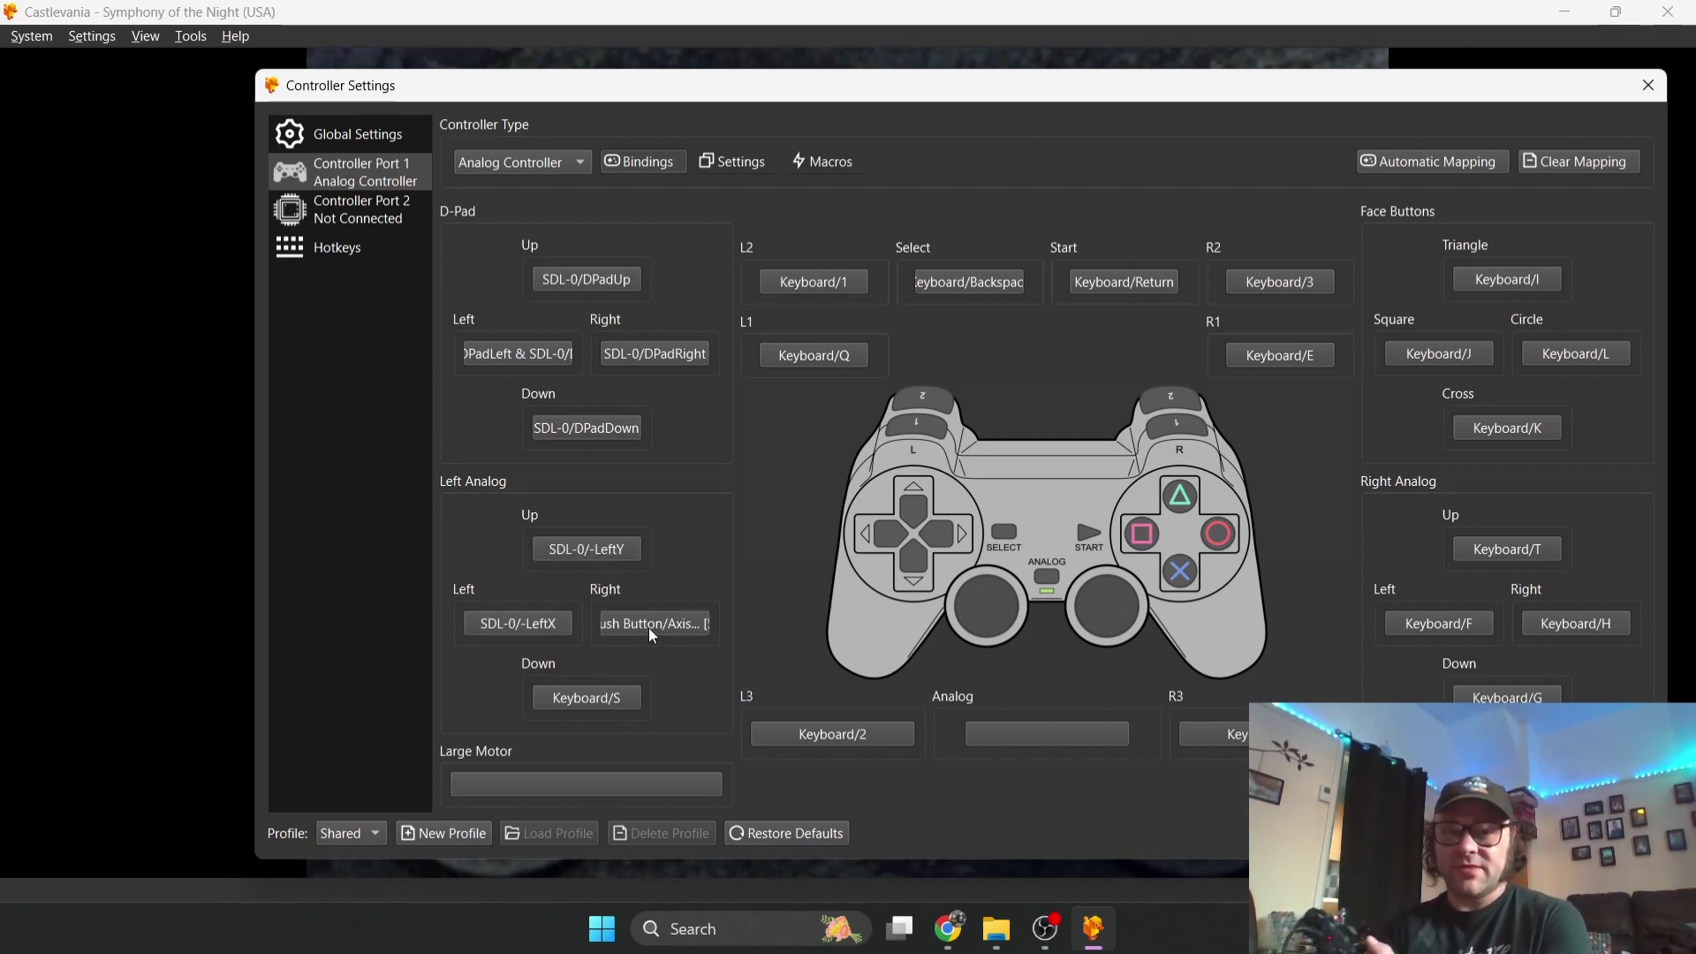
click(600, 709)
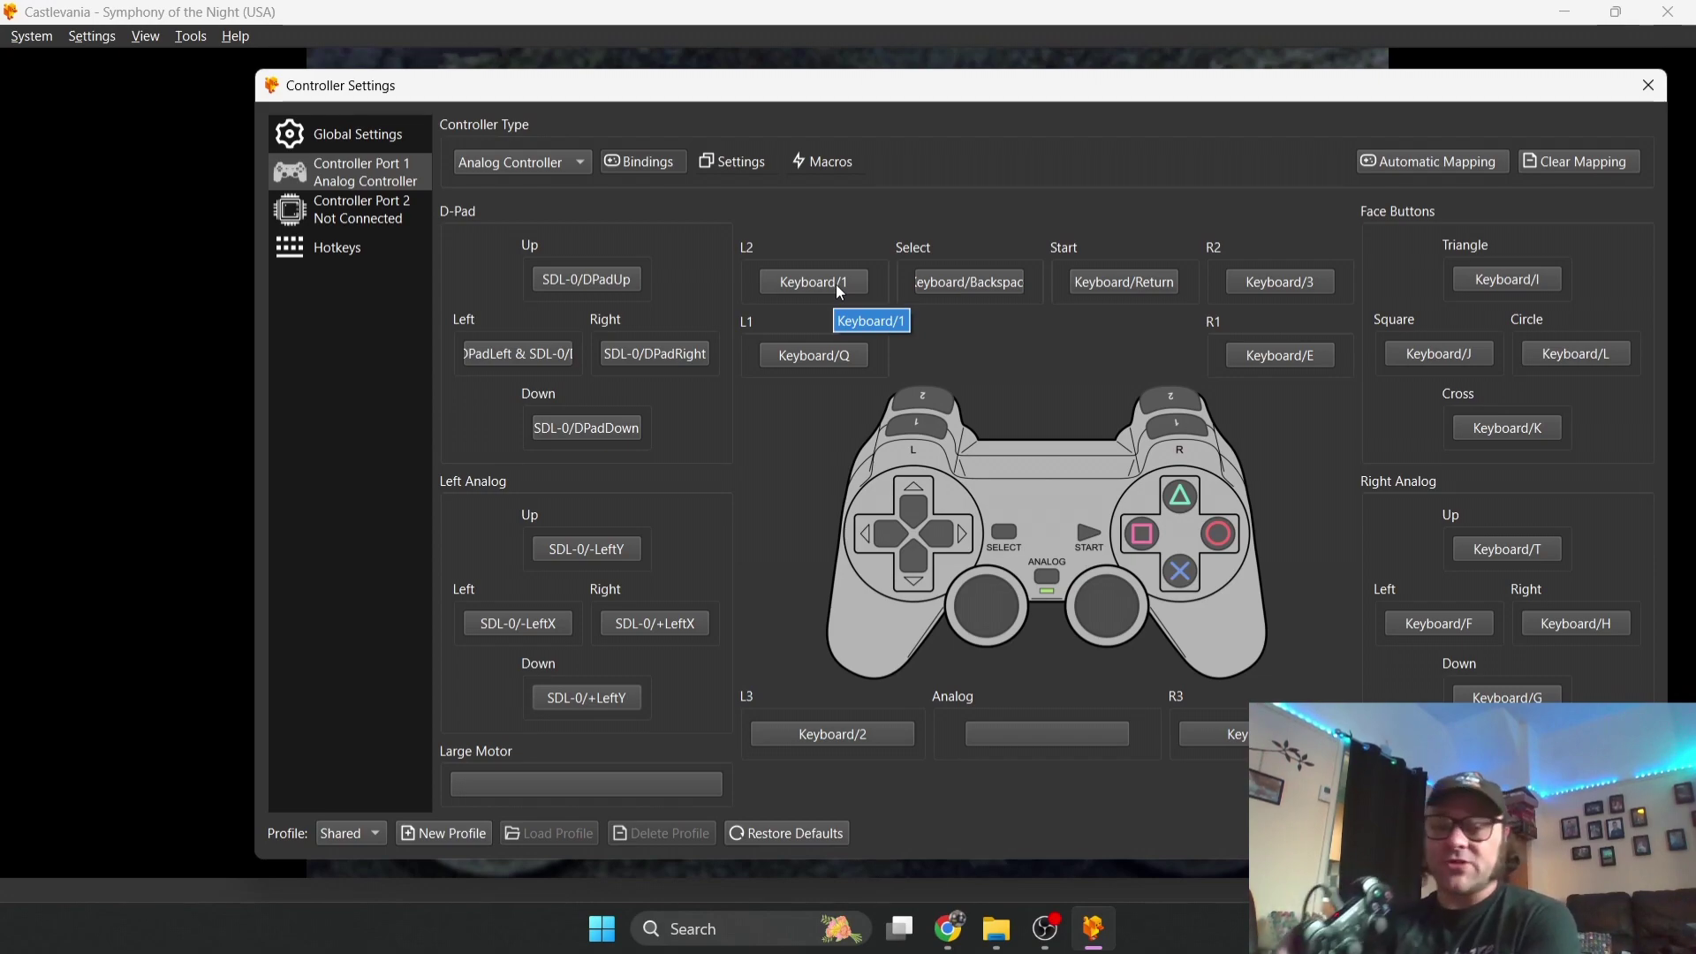
Bind L2 and R2 to the gamepad's triggers, L1 and R1 to its shoulder buttons, Select to Back, and Start to Start.
click(838, 287)
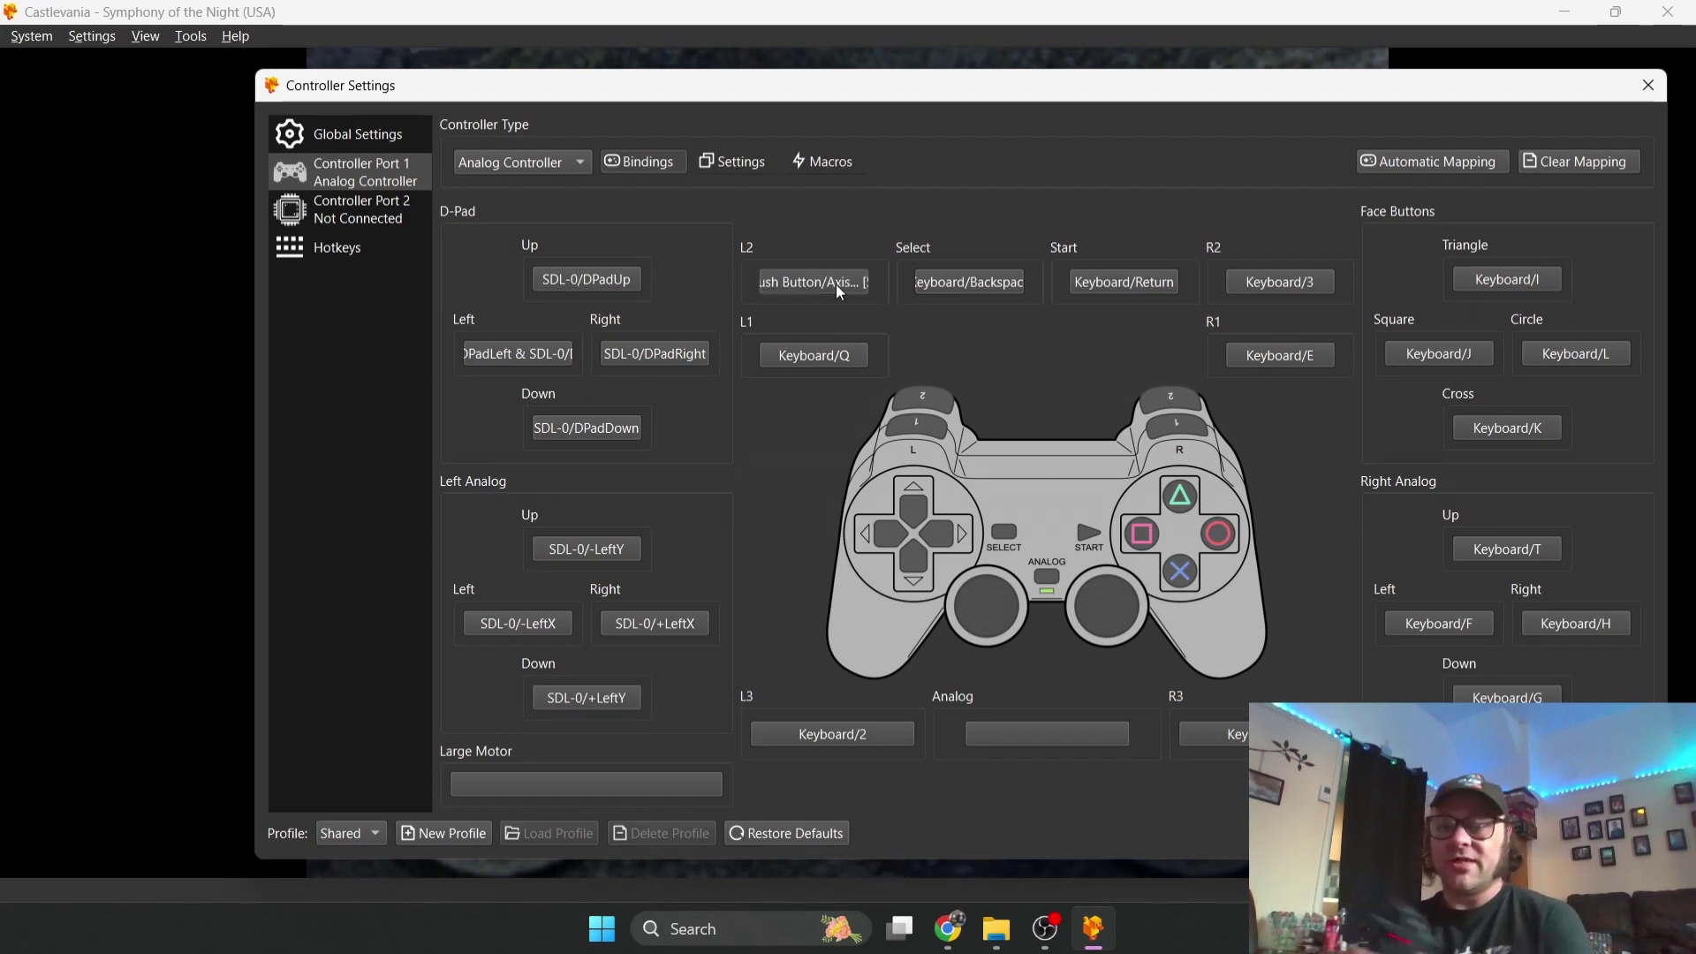
click(984, 283)
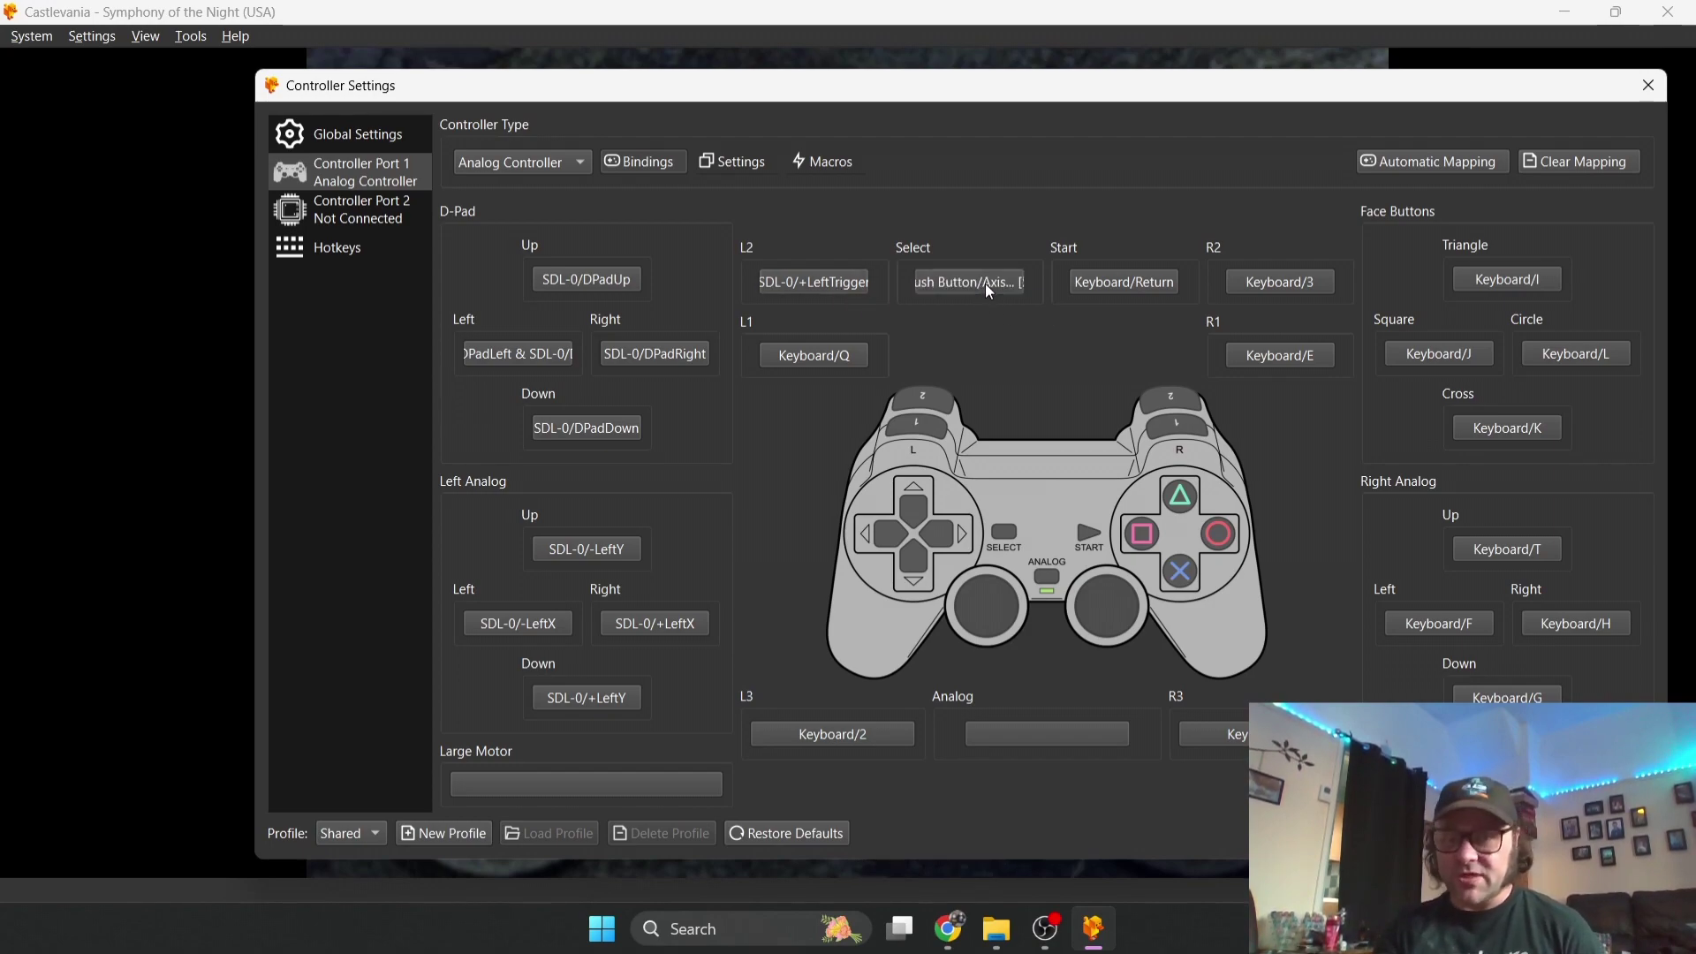
click(1142, 278)
click(1267, 283)
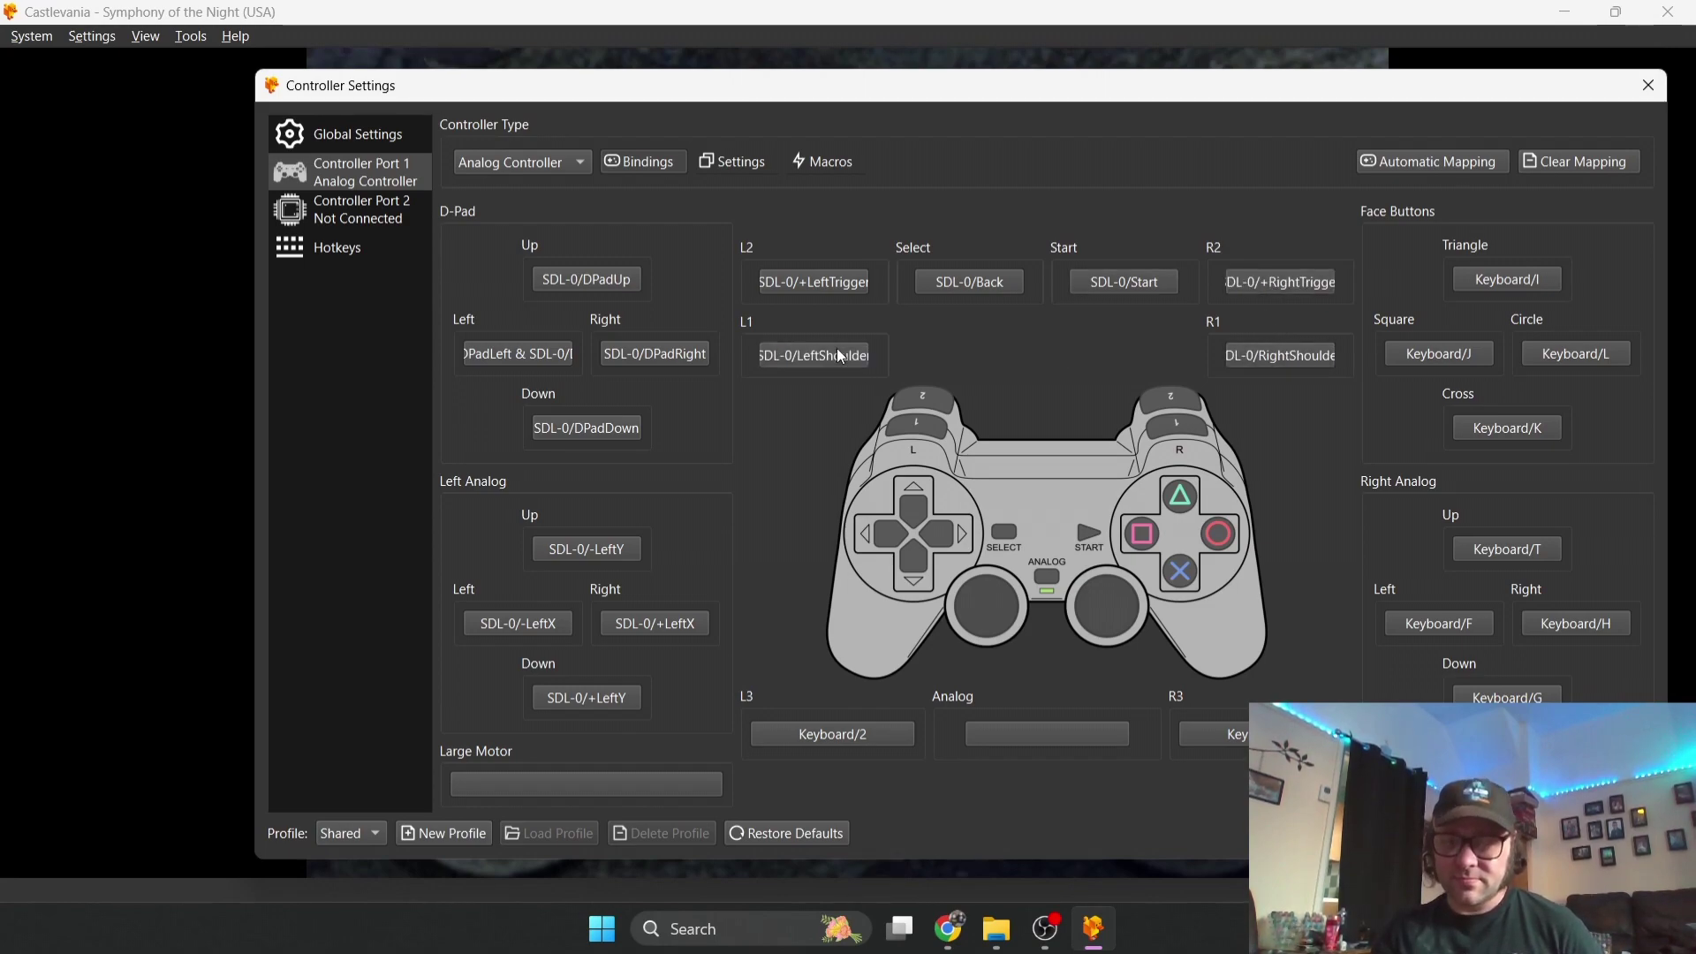
Bind L3 and R3 to the gamepad's stick presses, and Triangle, Square, Circle and Cross to Y, X, B and A.
click(837, 736)
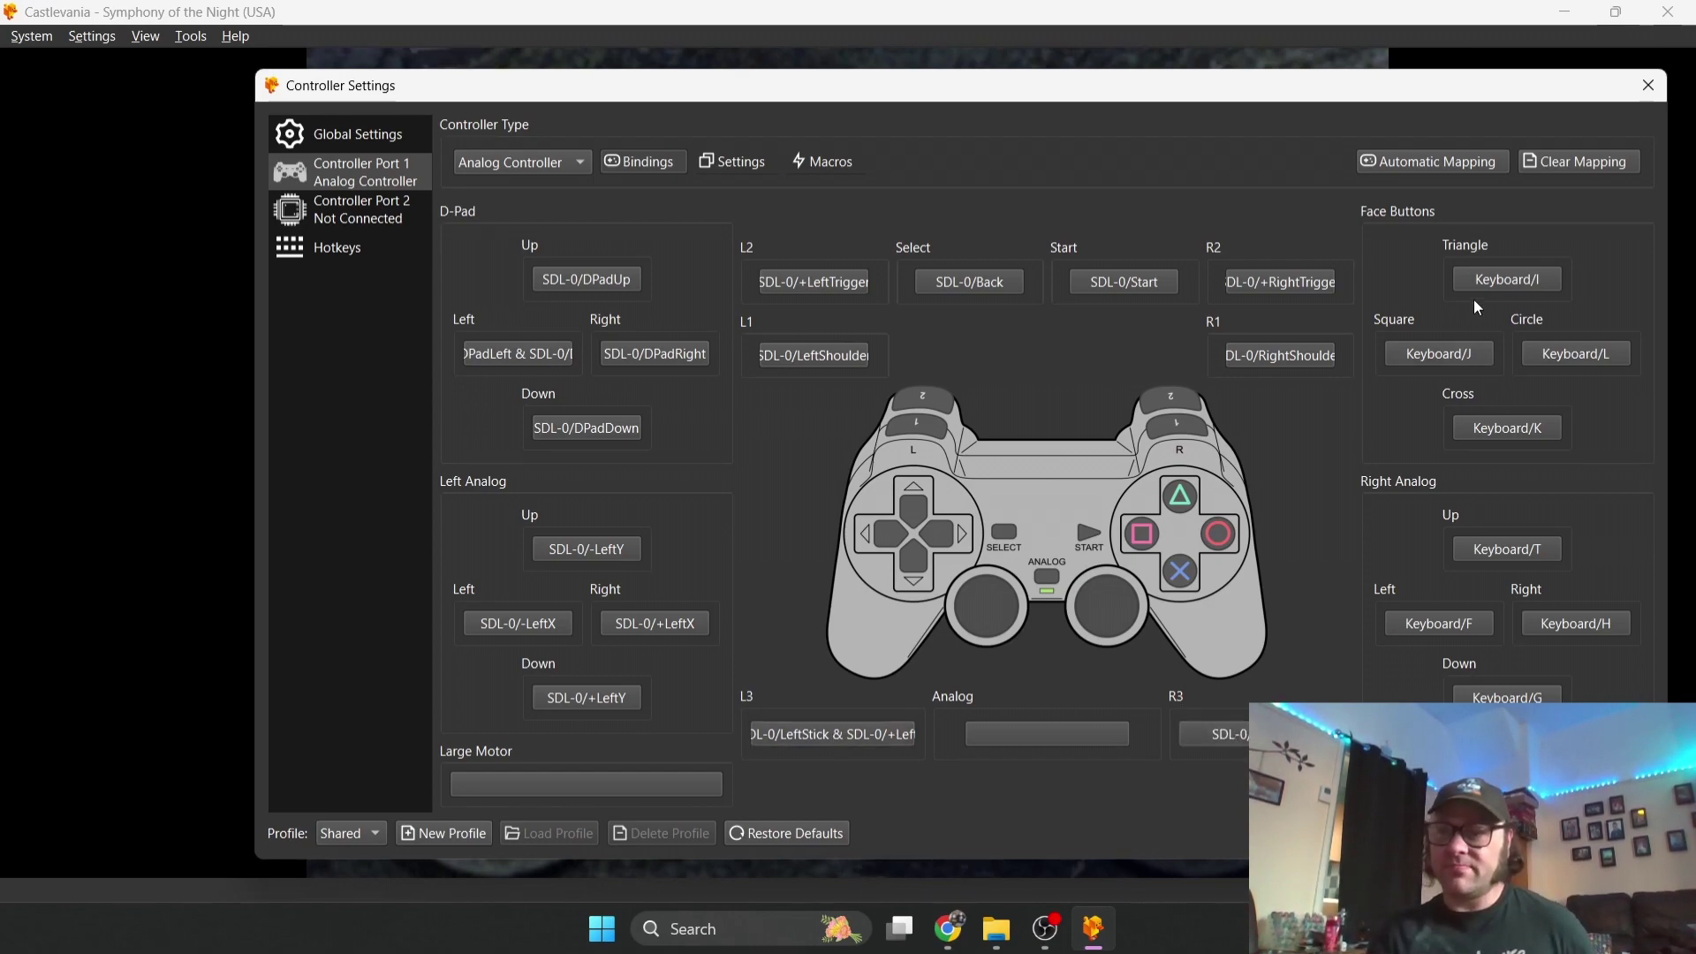
click(1510, 281)
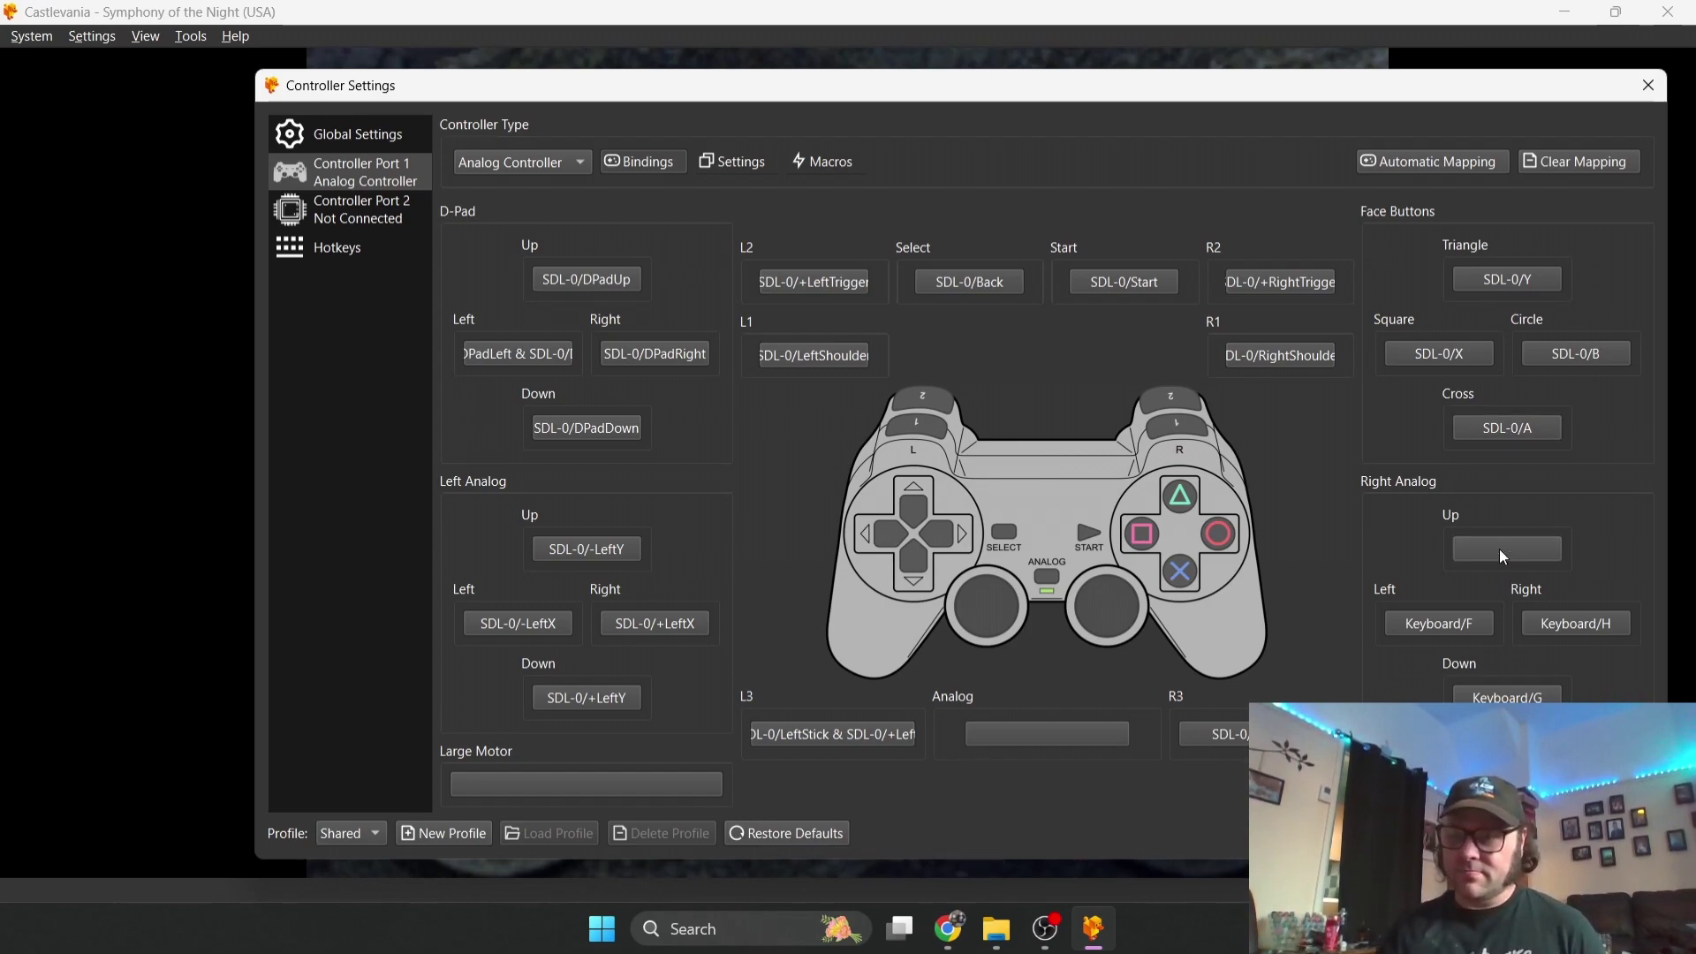
Clear the Right Analog Left keyboard binding and close the controller settings.
right_click(1444, 627)
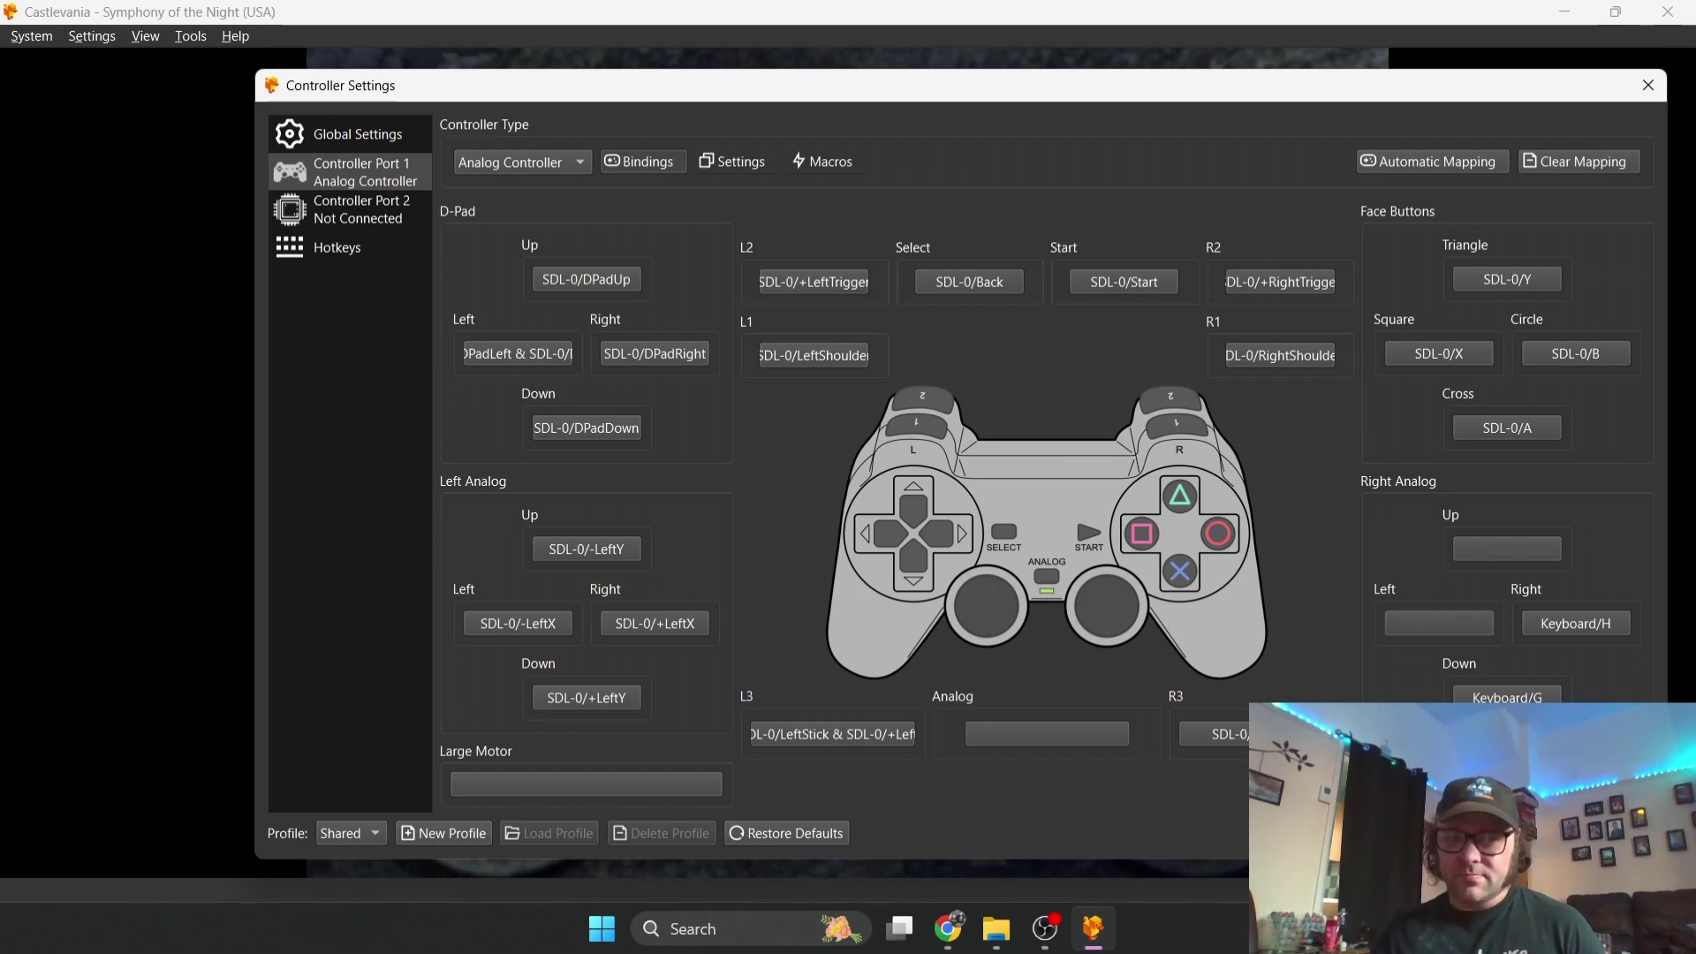
key(Escape)
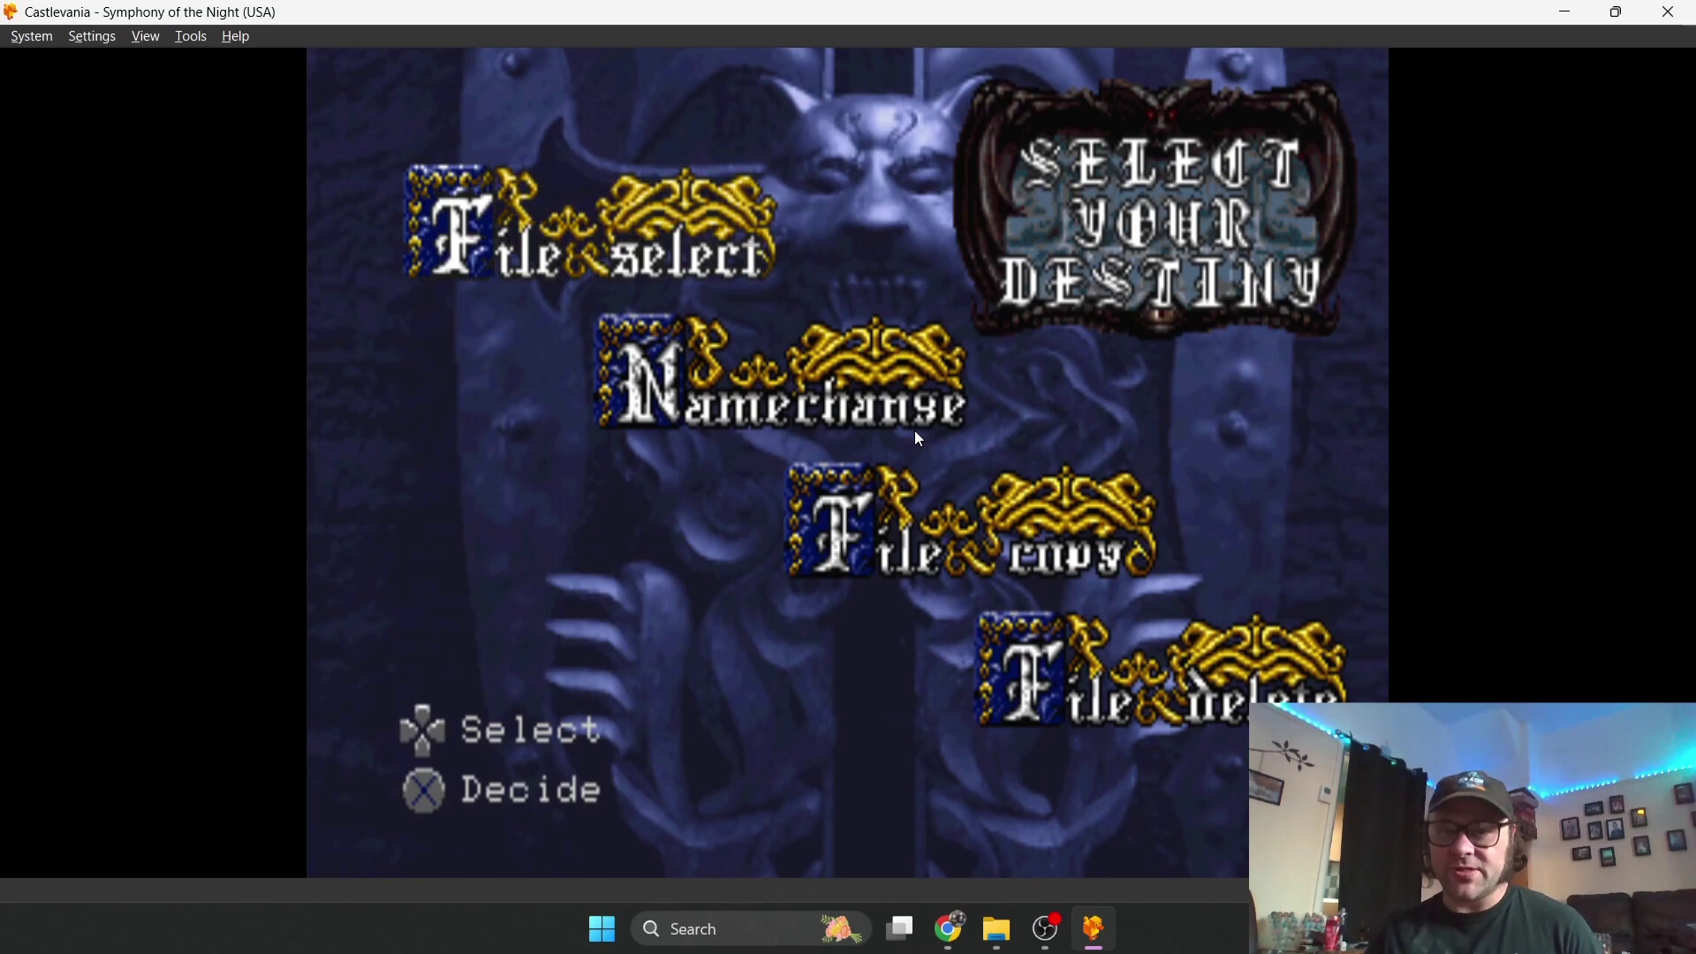
Switch the game to fullscreen, enter File Select, choose a save slot on the first memory card and start the game.
key(F11)
key(Up)
key(x)
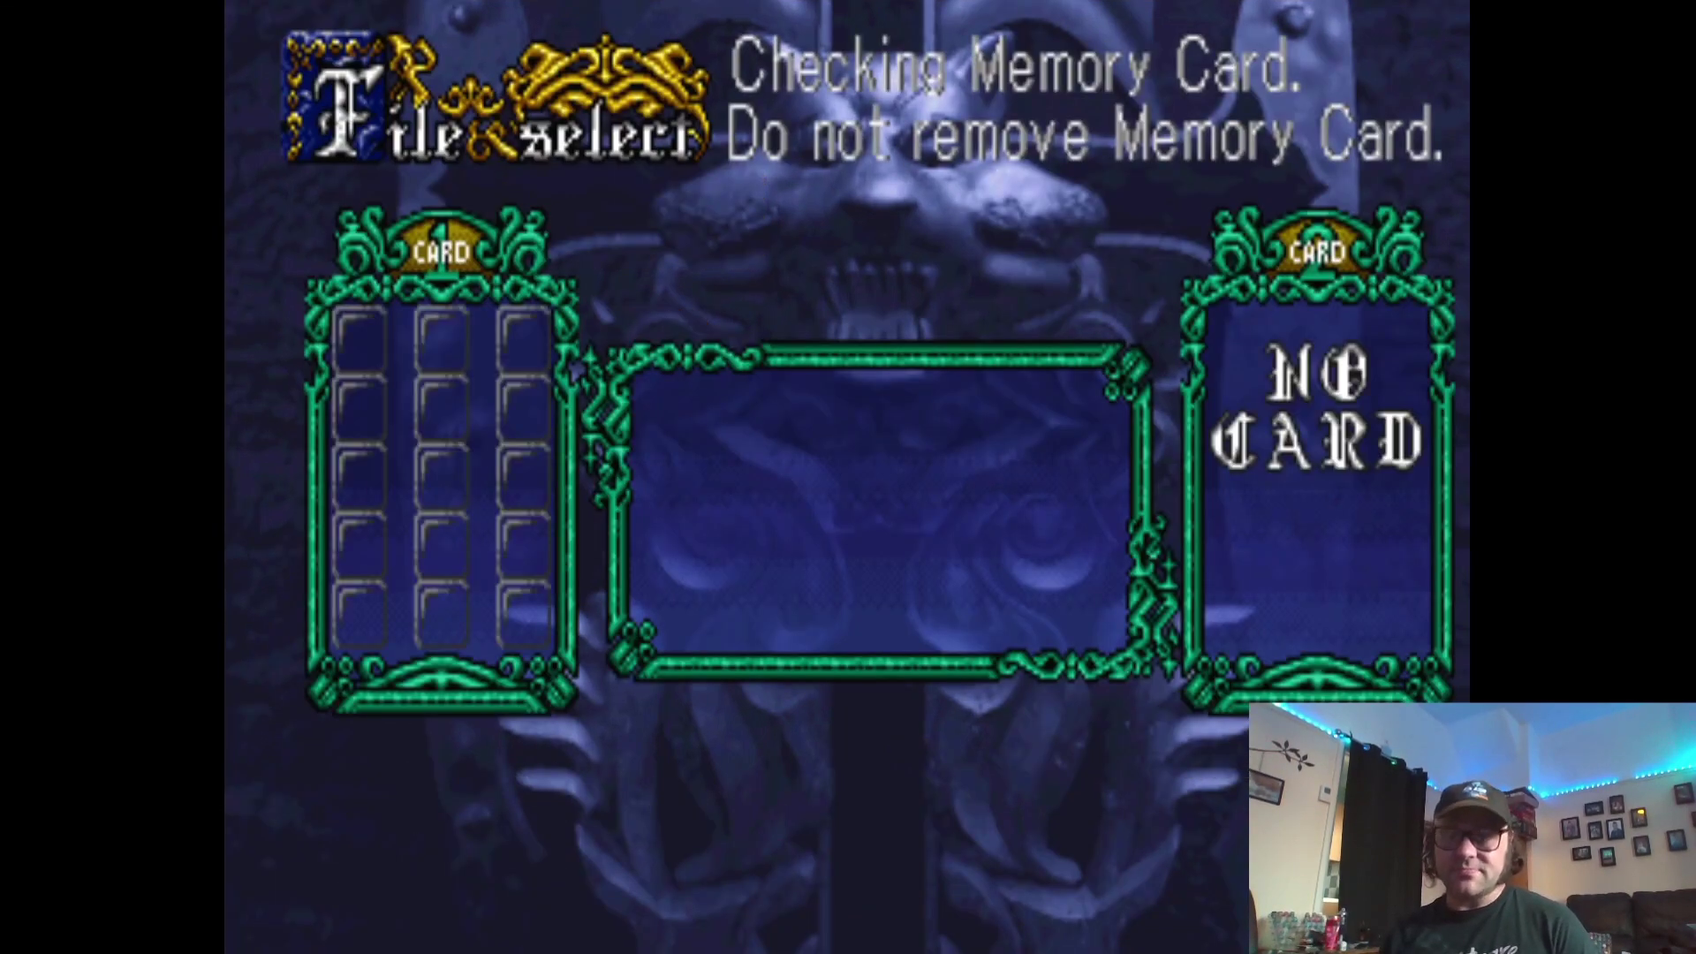
key(Up)
key(Left)
key(Up)
key(Left)
key(x)
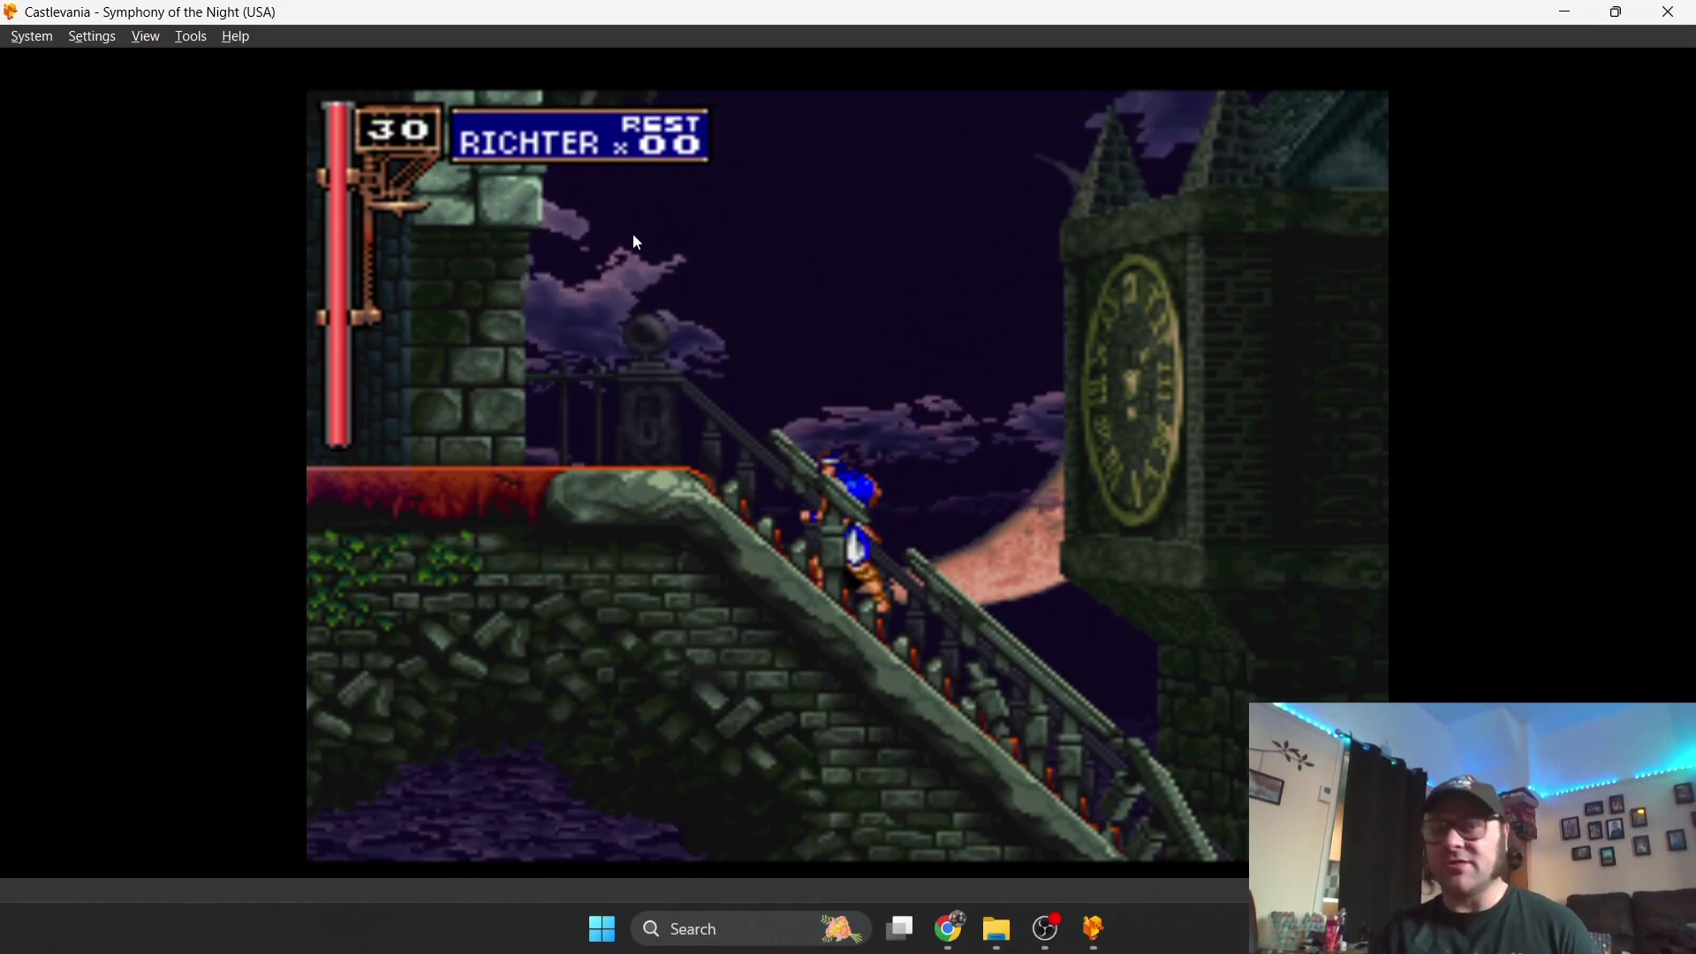
Open the Cover Downloader to view its URL template options, and close it without downloading covers.
click(190, 38)
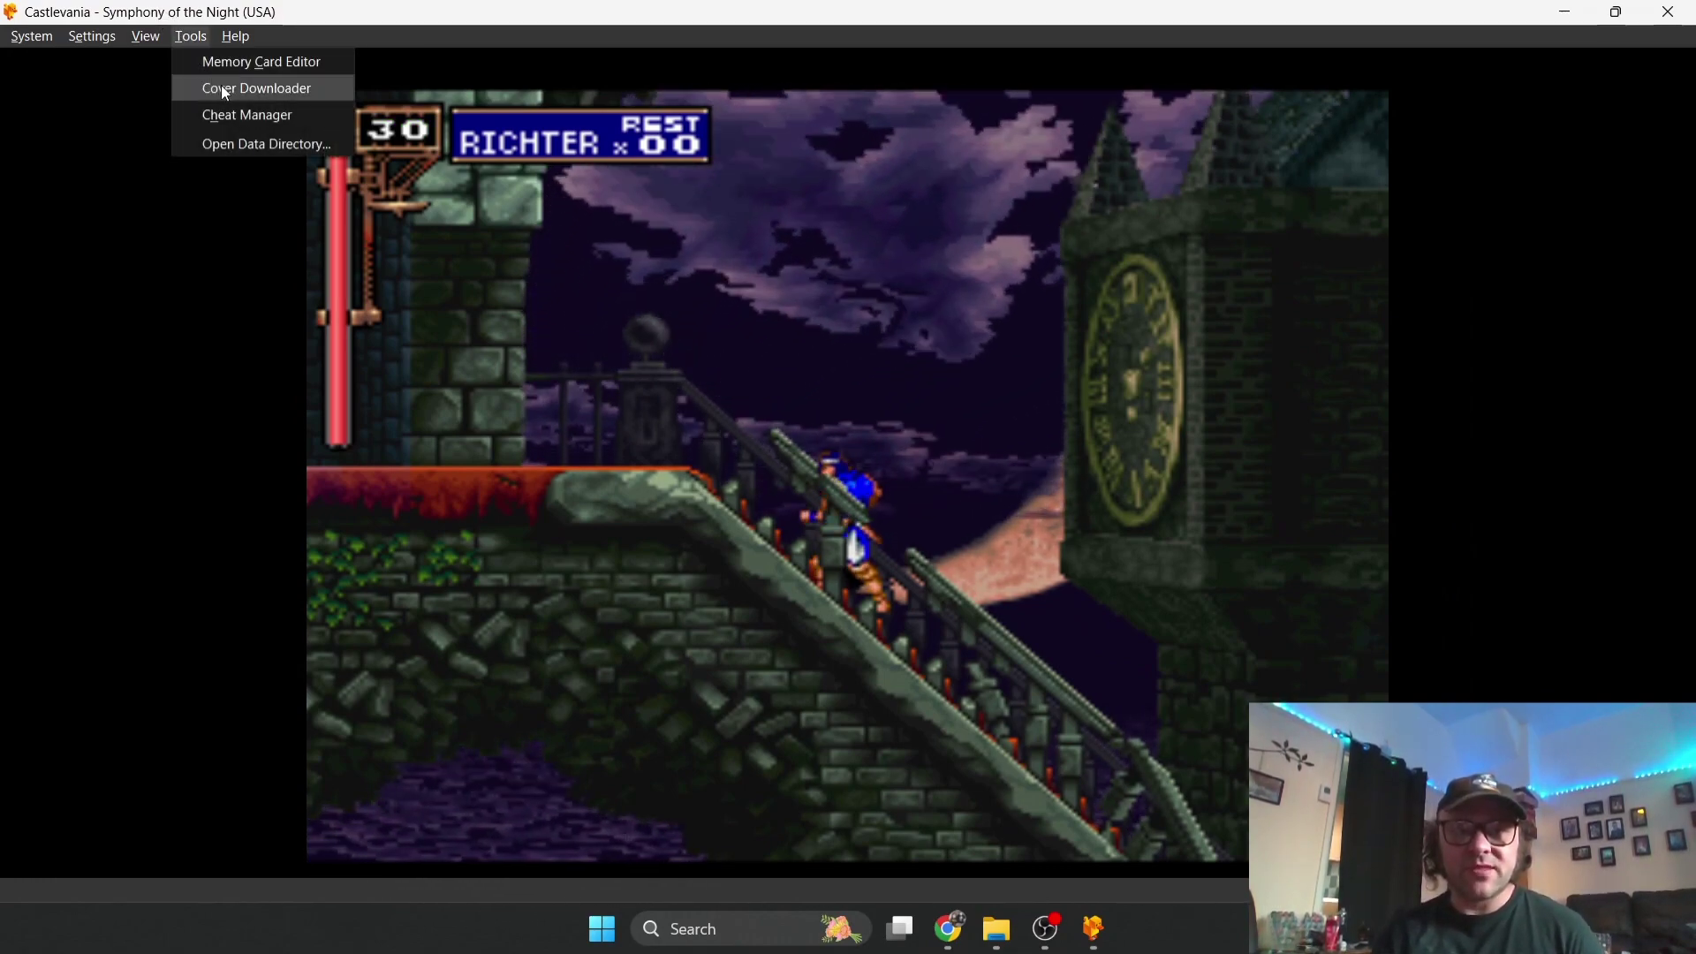
click(313, 92)
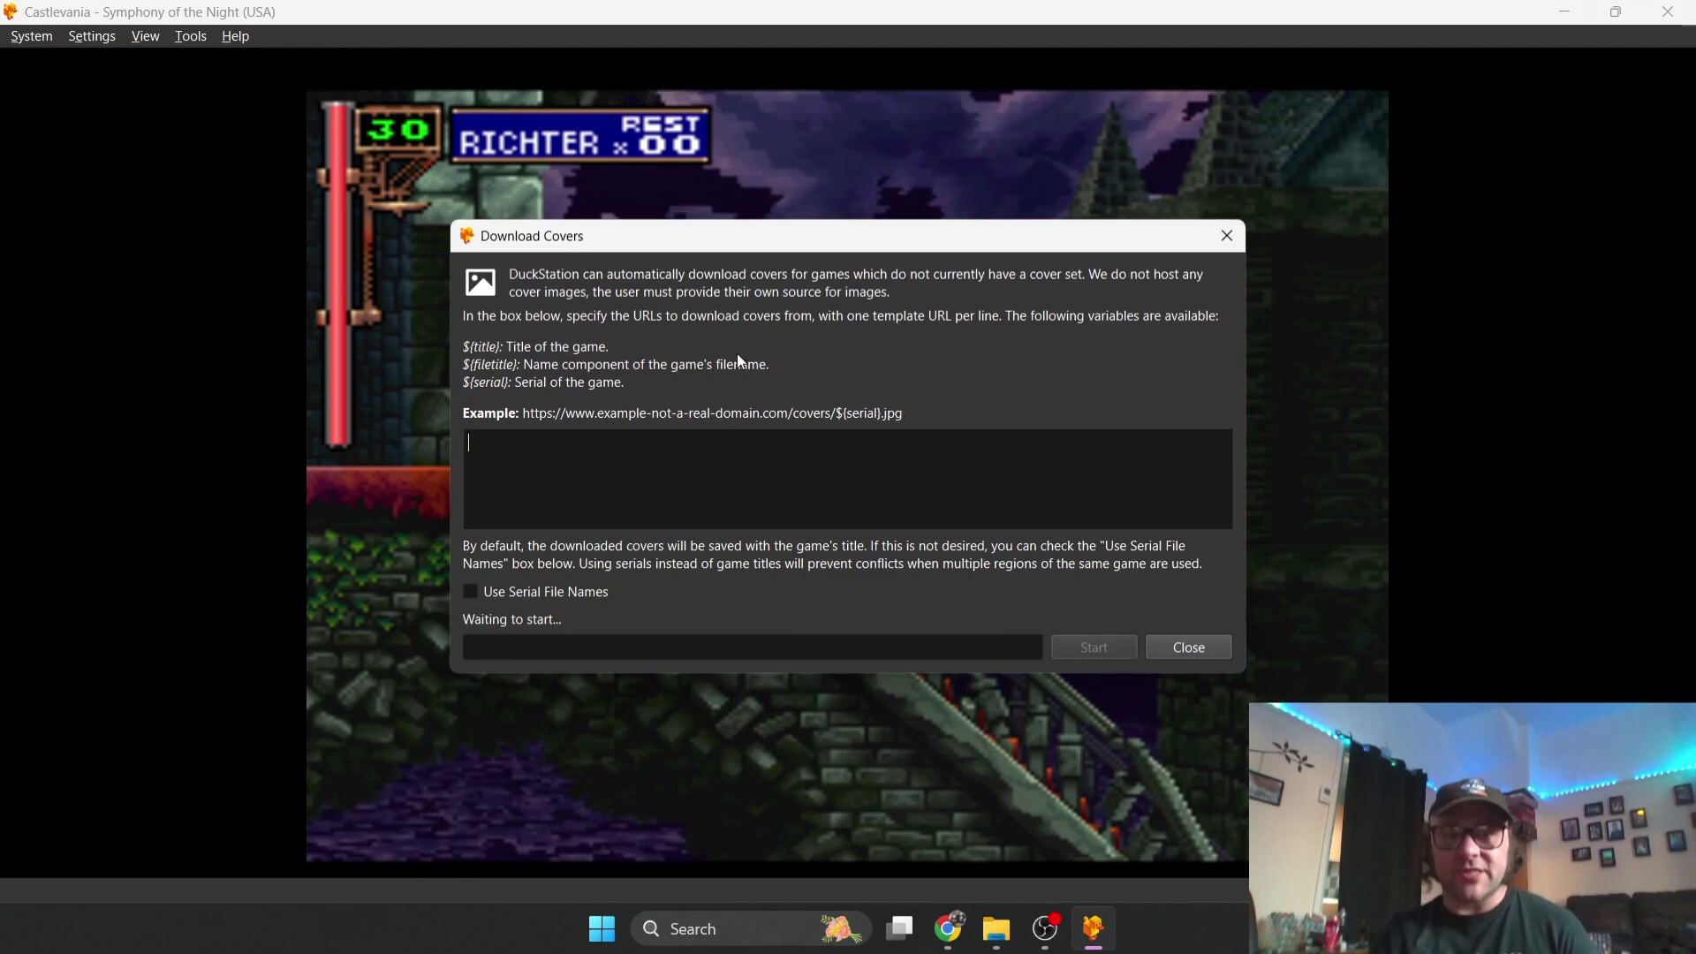
key(Escape)
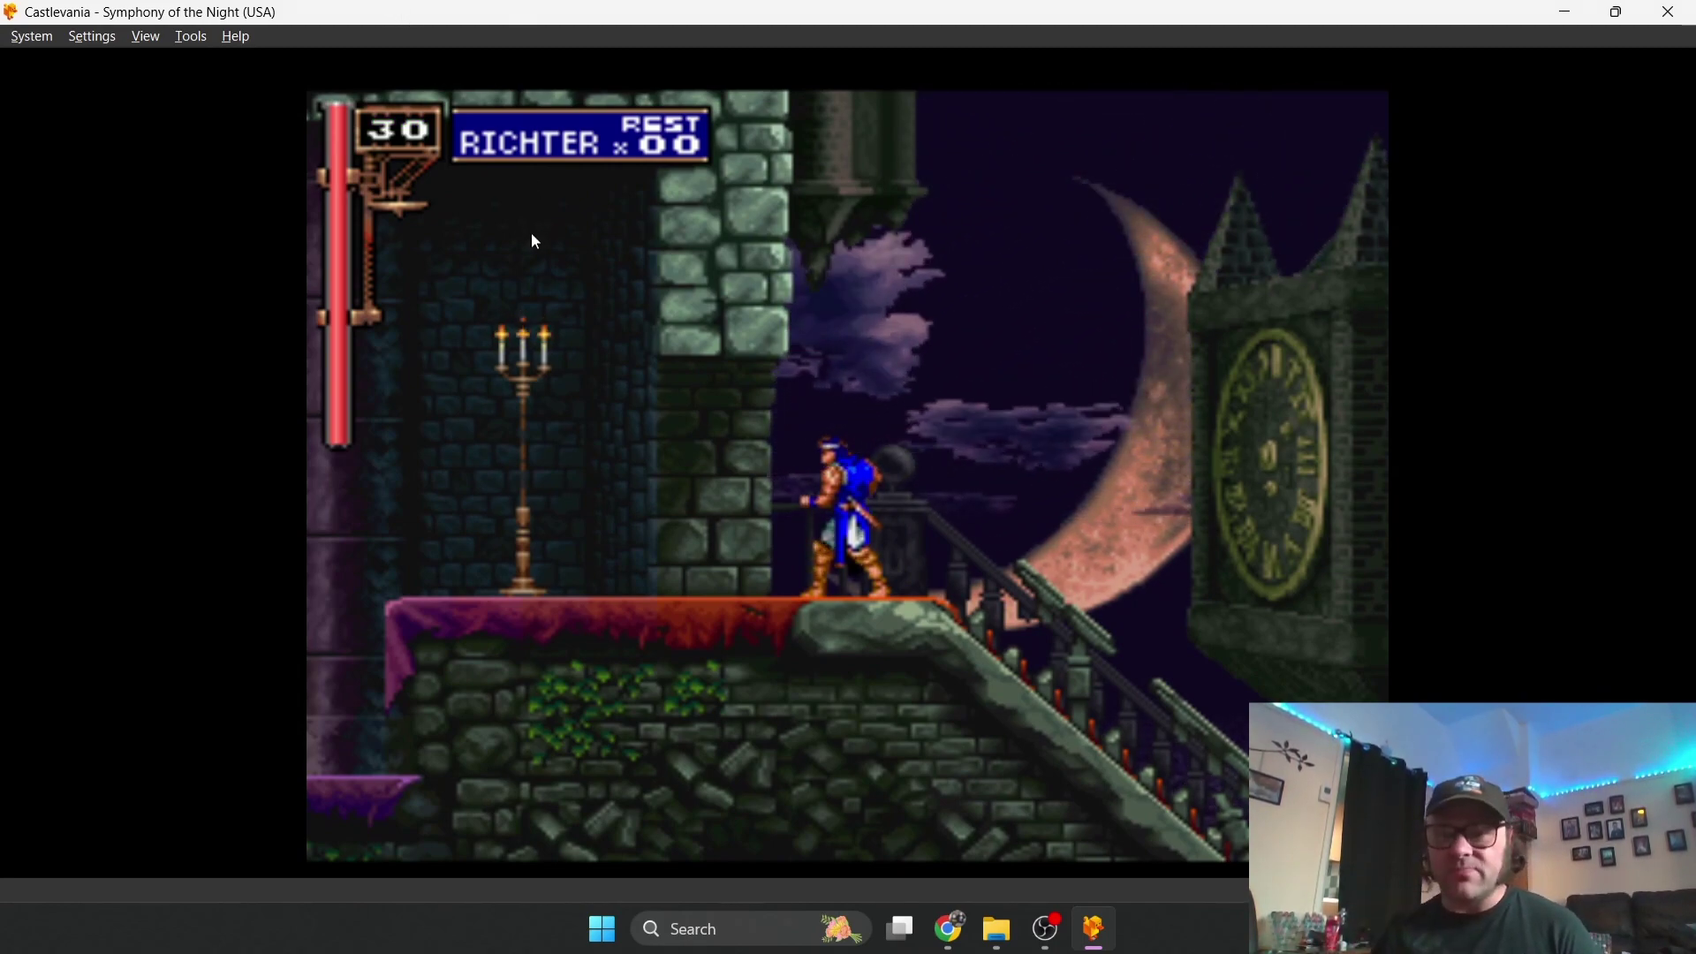
Set the fullscreen mode to 1920 x 1080 @ 29.970030 hz in the display settings.
click(110, 37)
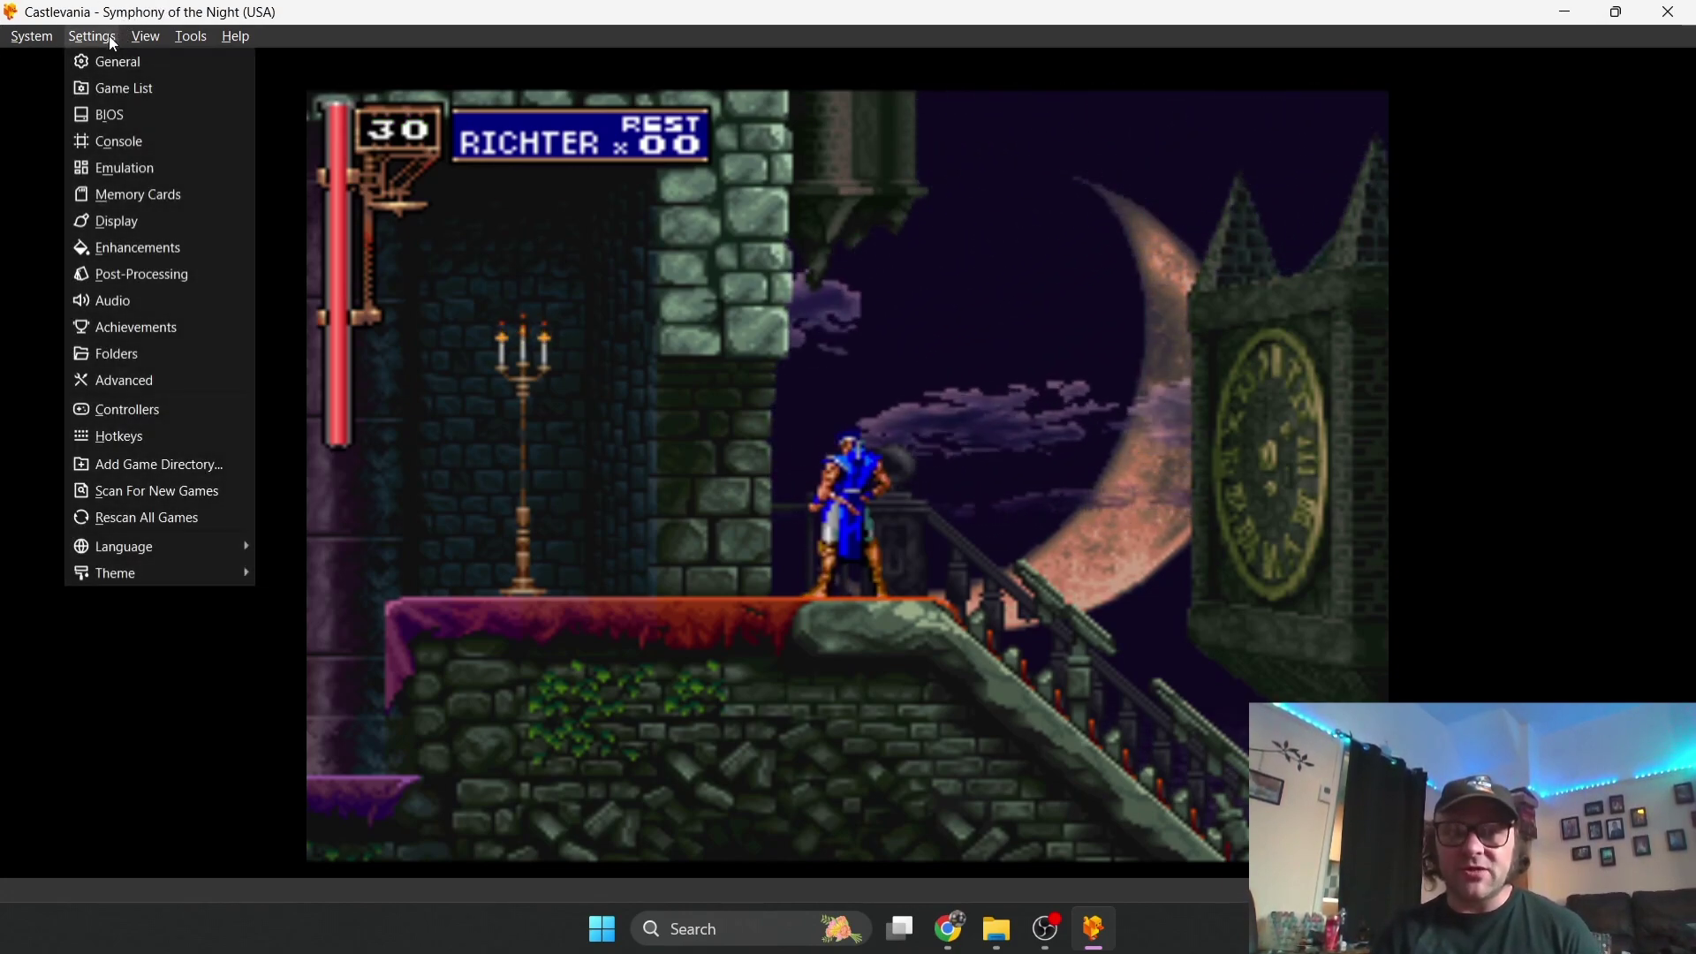
click(149, 217)
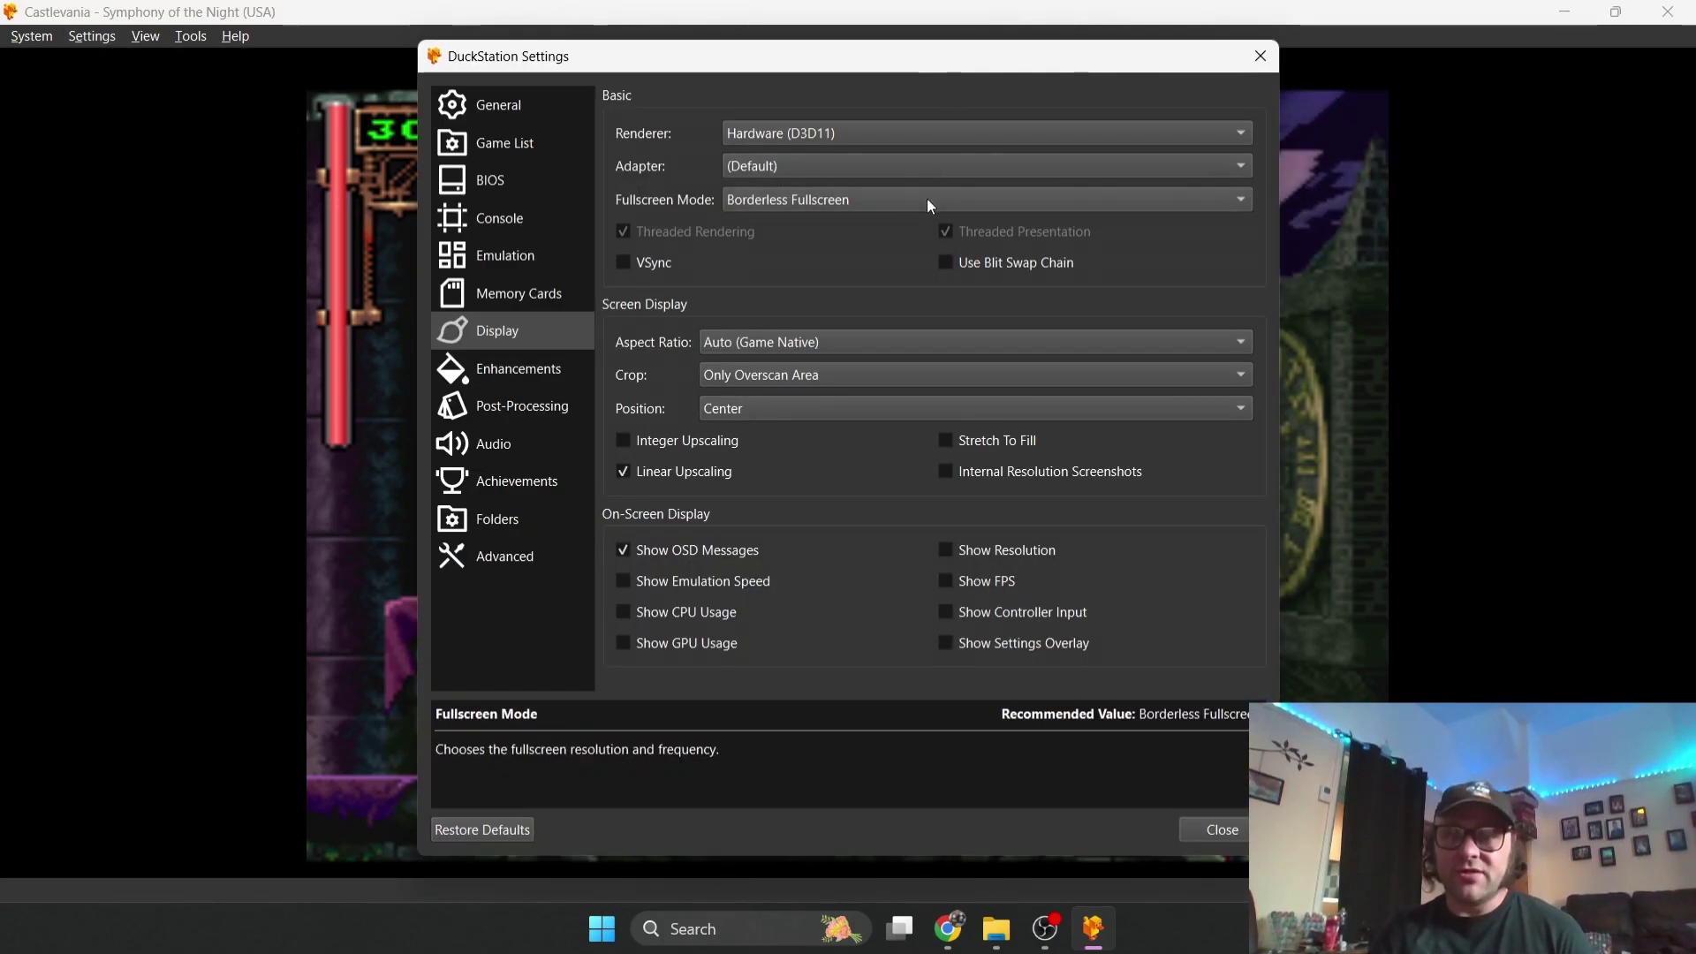
click(1009, 204)
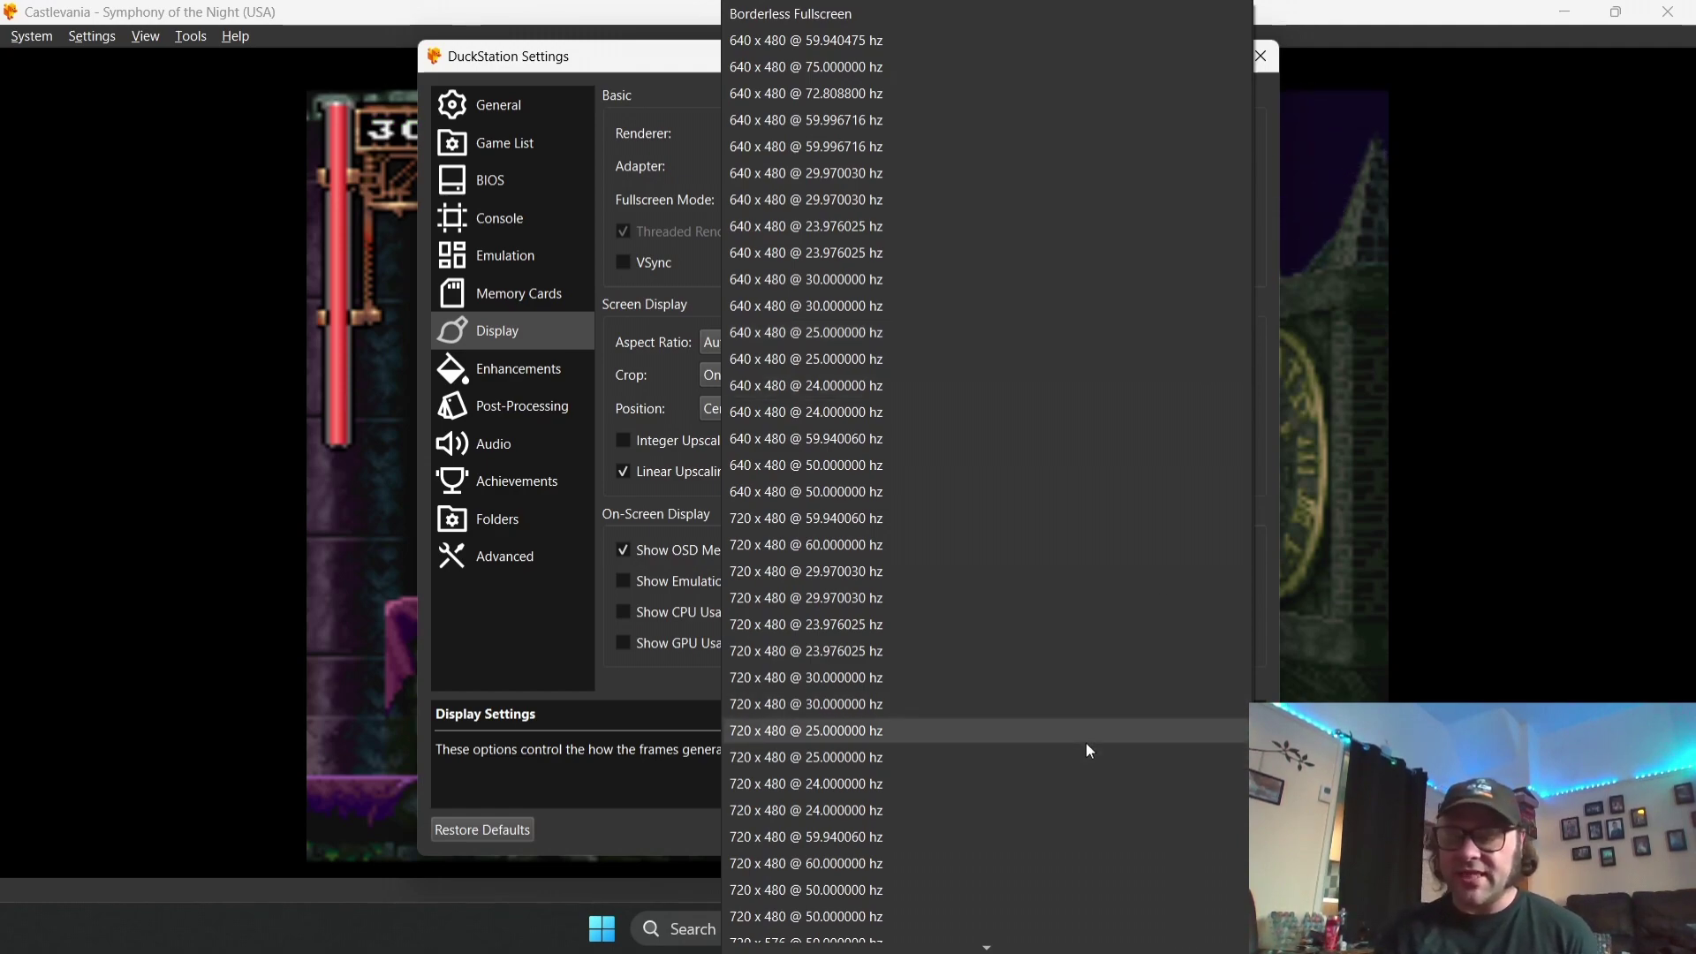
key(Down)
key(Down)
key(Down)
key(Down)
key(Down)
key(Down)
key(Down)
key(Down)
key(Down)
key(Down)
key(Down)
key(Down)
key(Down)
key(Down)
key(Down)
key(Down)
key(Down)
key(Down)
key(Down)
key(Down)
key(Down)
key(Down)
key(Down)
key(Down)
key(Down)
key(Down)
key(Down)
key(Down)
key(Down)
key(Down)
key(Down)
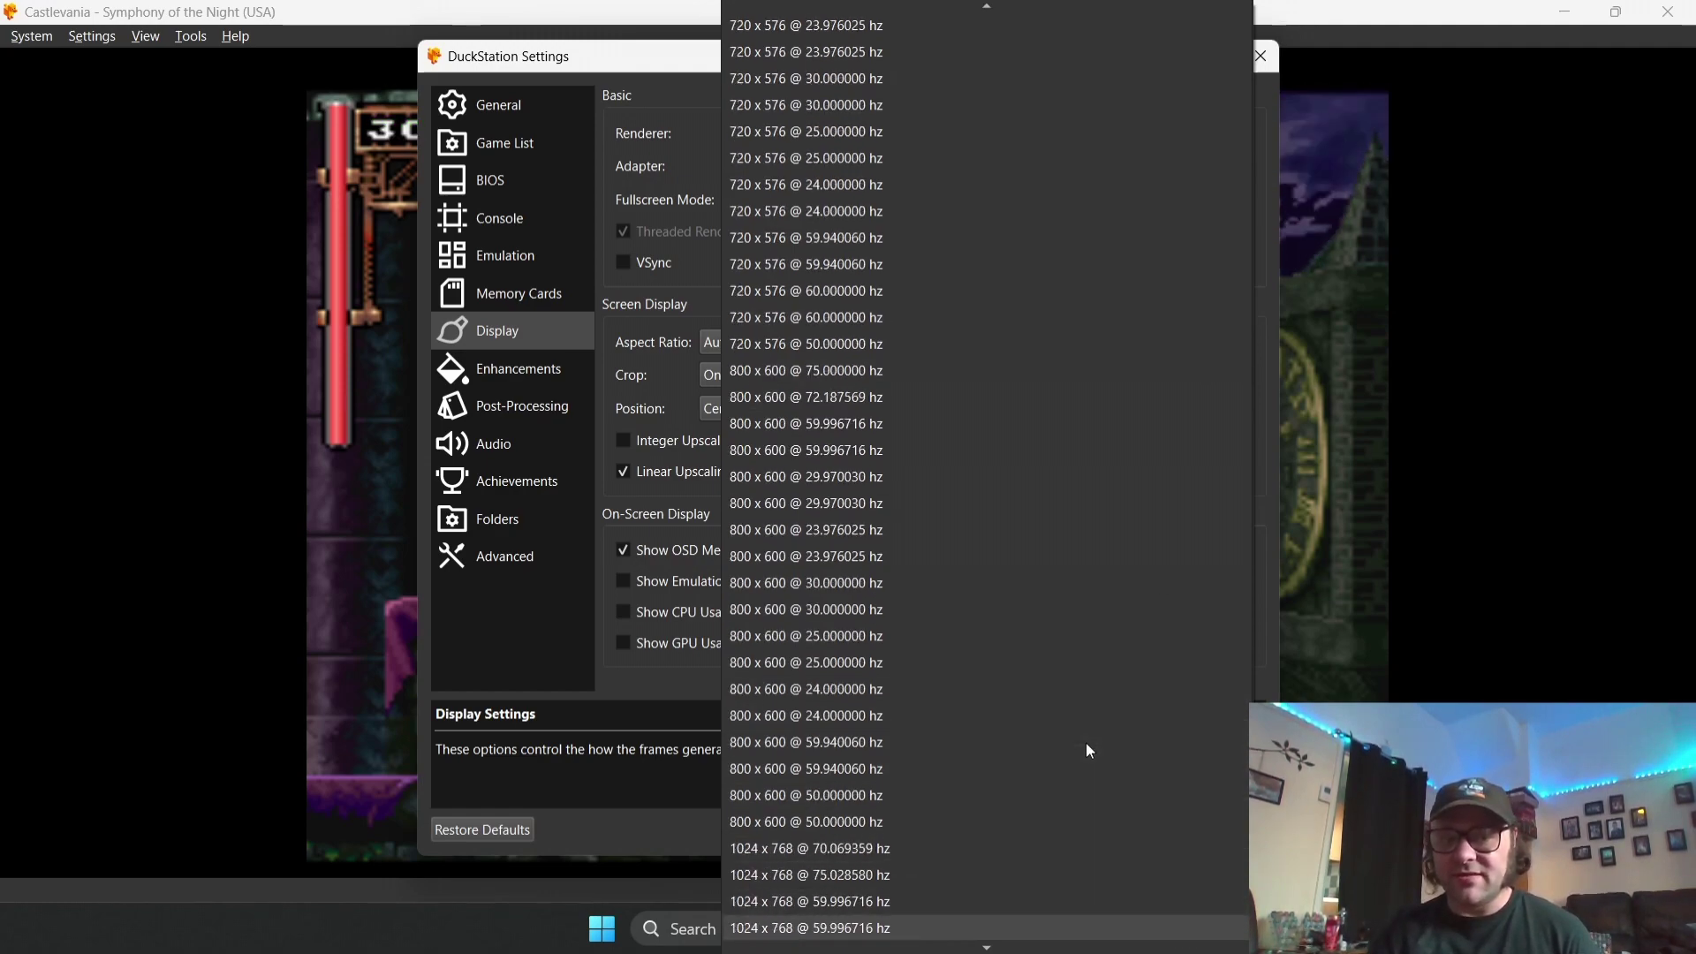
key(Down)
key(Down)
key(Down)
key(Down)
key(Down)
key(Down)
key(Down)
key(Down)
key(Down)
key(Down)
key(Down)
key(Down)
key(Down)
key(Down)
key(Down)
key(Down)
key(Down)
key(Down)
key(Down)
key(Down)
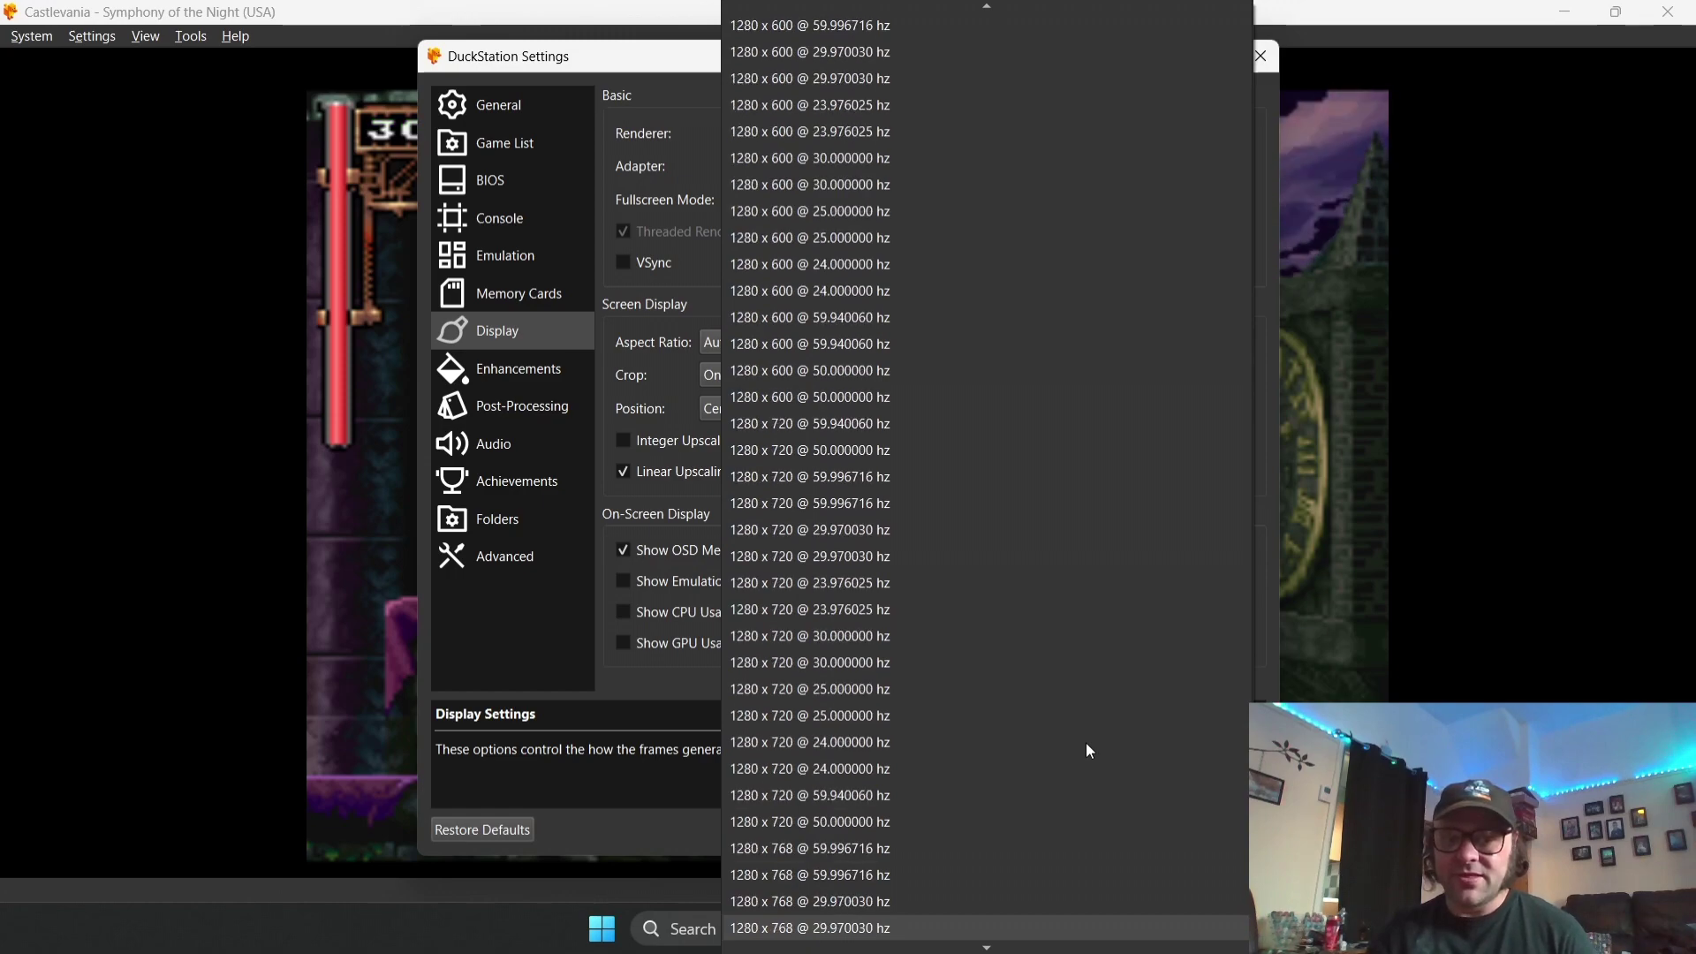
key(Down)
key(Down)
key(Down)
key(Down)
key(Down)
key(Down)
key(Down)
key(Down)
key(Down)
key(Down)
key(Down)
key(Down)
key(Down)
key(Down)
key(Down)
key(Down)
key(Down)
key(Down)
key(Down)
key(Down)
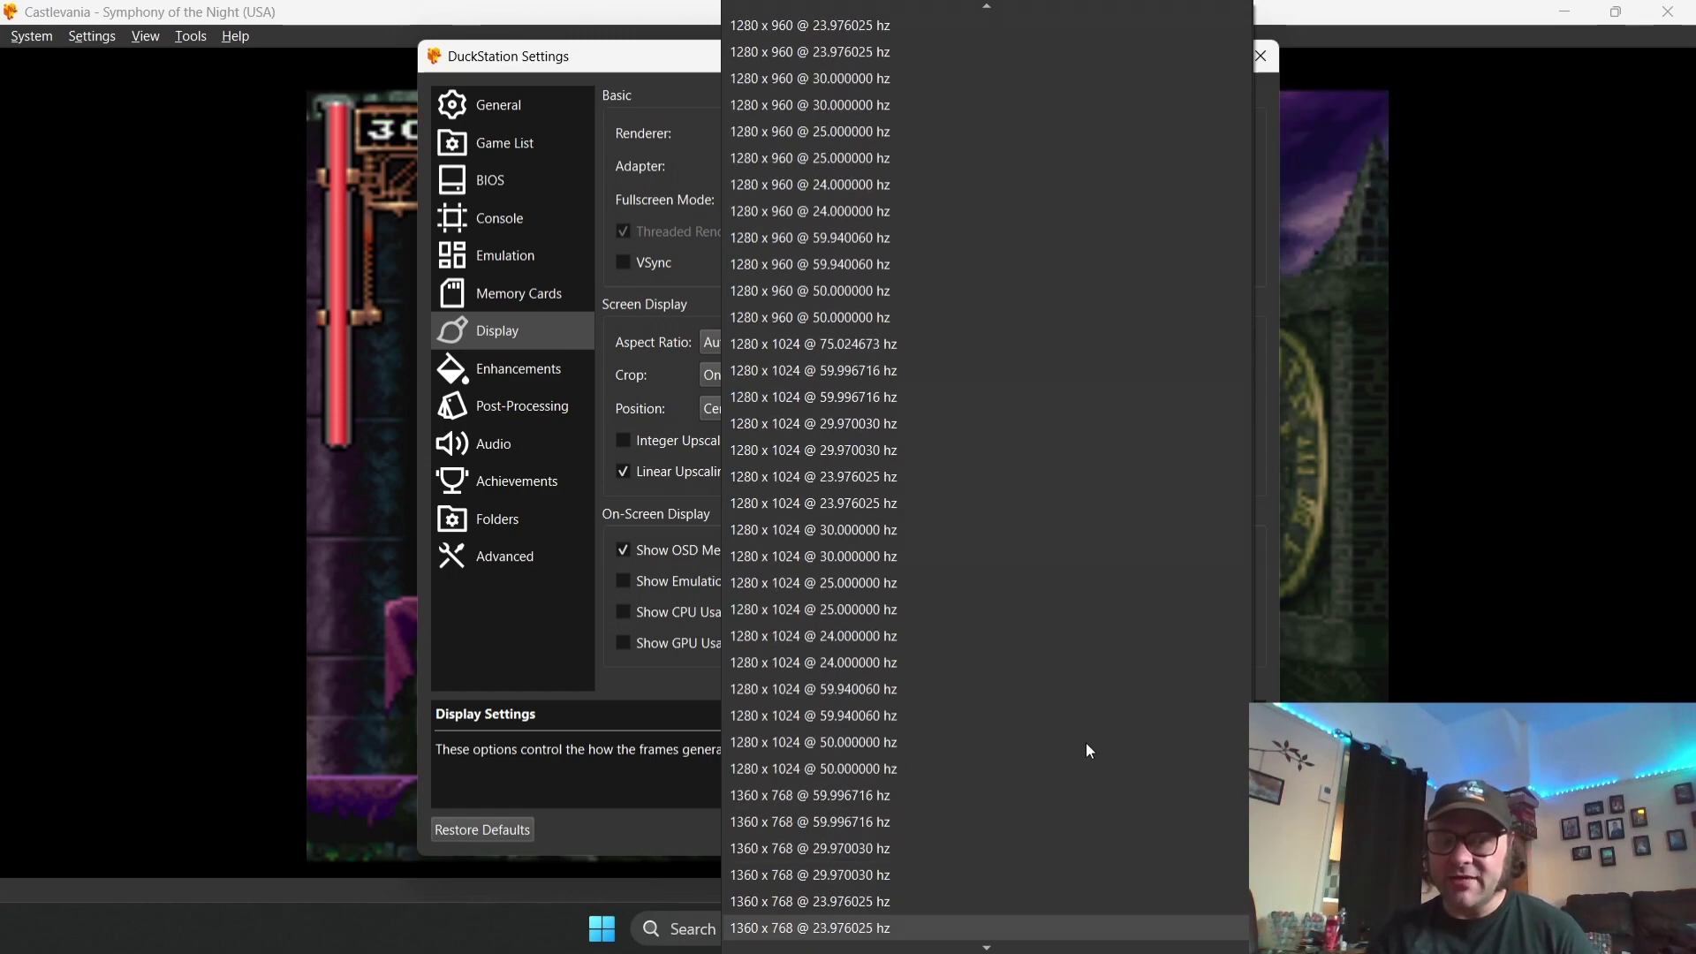
key(Down)
key(Down)
key(Down)
key(Down)
key(Down)
key(Down)
key(Down)
key(Down)
key(Down)
key(Down)
key(Down)
key(Down)
key(Down)
key(Down)
key(Down)
key(Down)
key(Down)
key(Down)
key(Down)
key(Down)
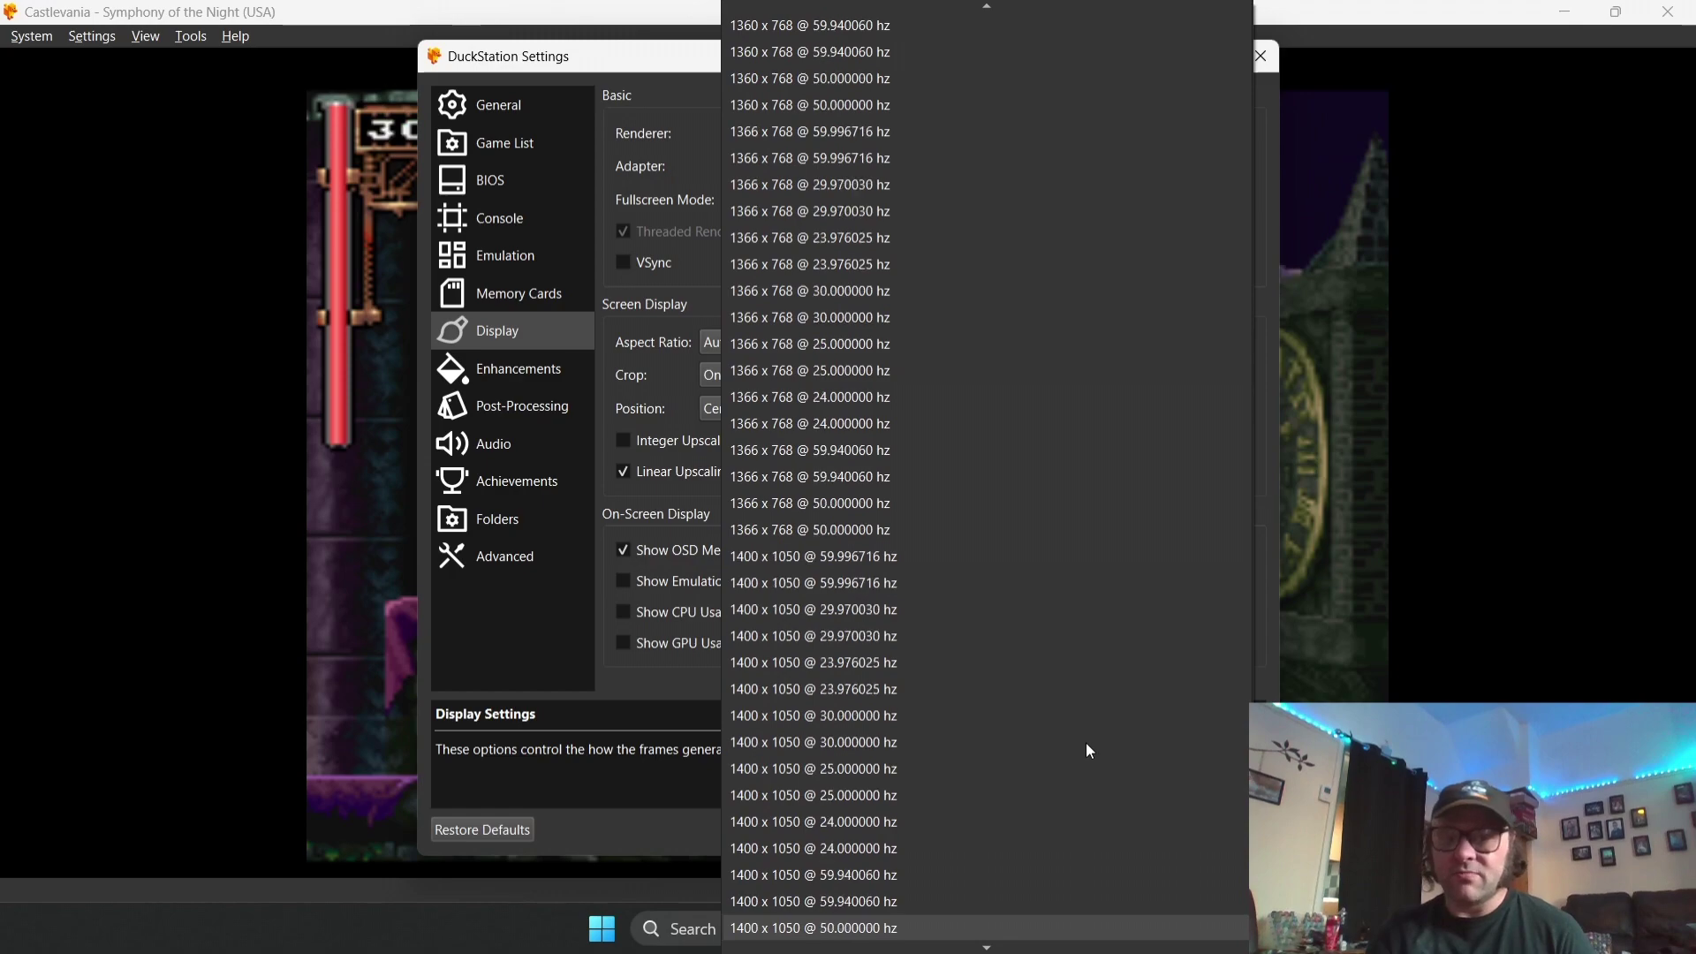
key(Down)
key(Down)
key(Down)
key(Down)
key(Down)
key(Down)
key(Down)
key(Down)
key(Down)
key(Down)
key(Down)
key(Down)
key(Down)
key(Down)
key(Down)
key(Down)
key(Down)
key(Down)
key(Down)
key(Down)
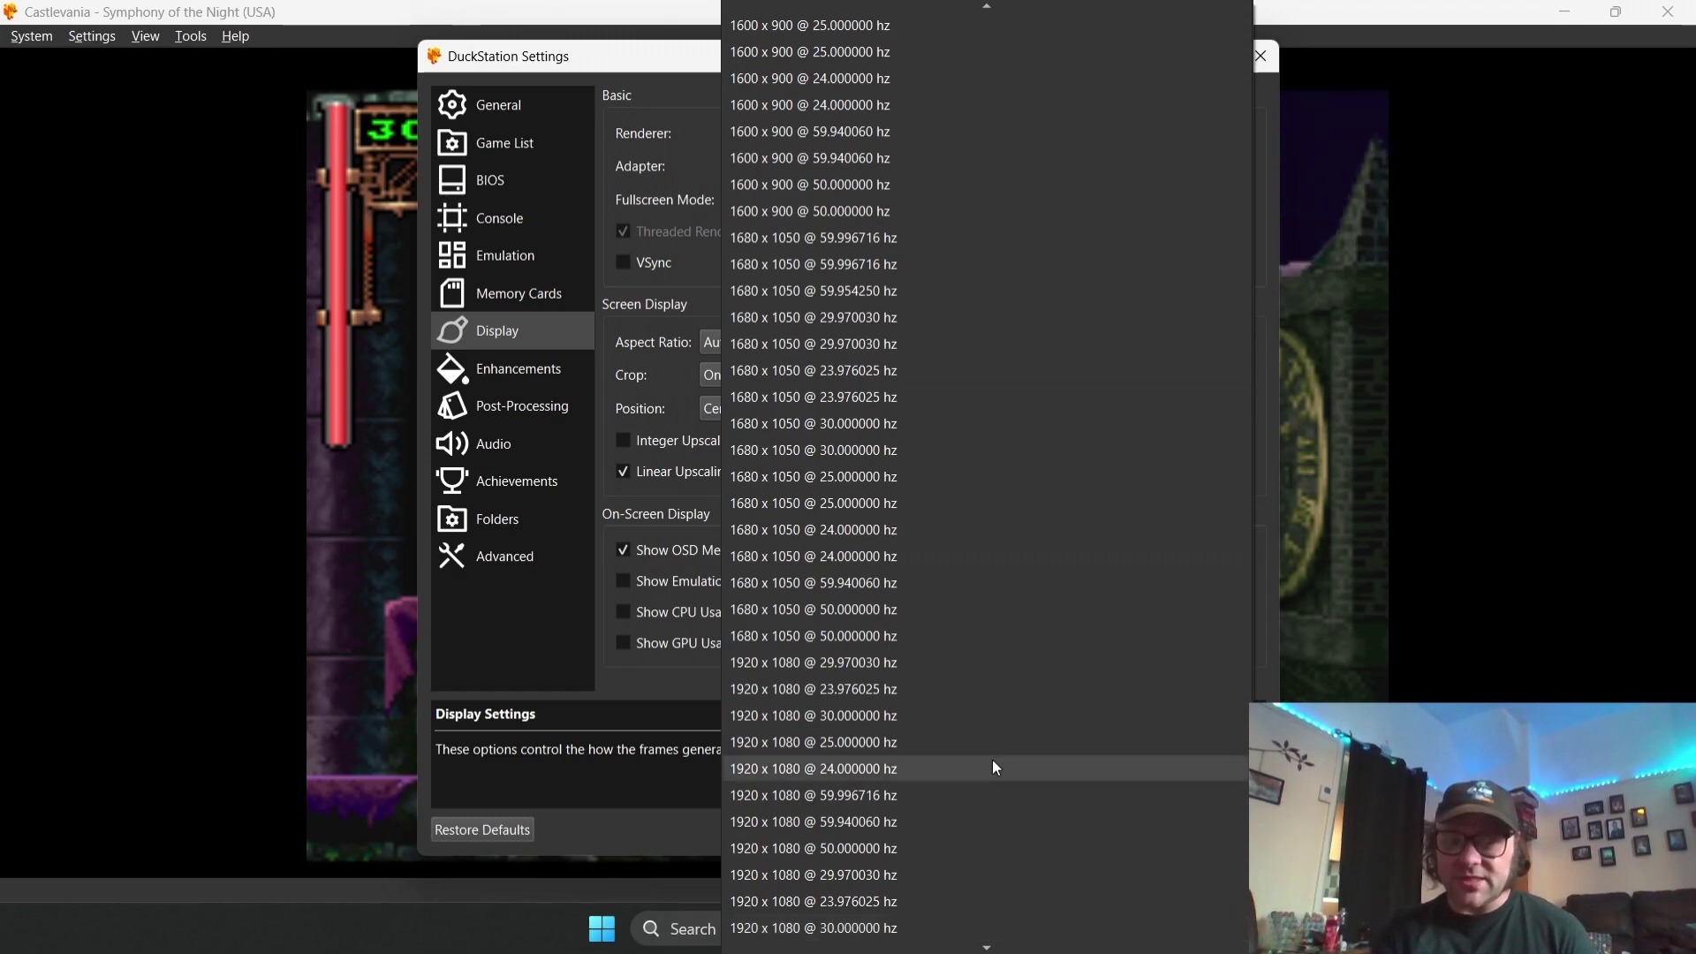
click(859, 875)
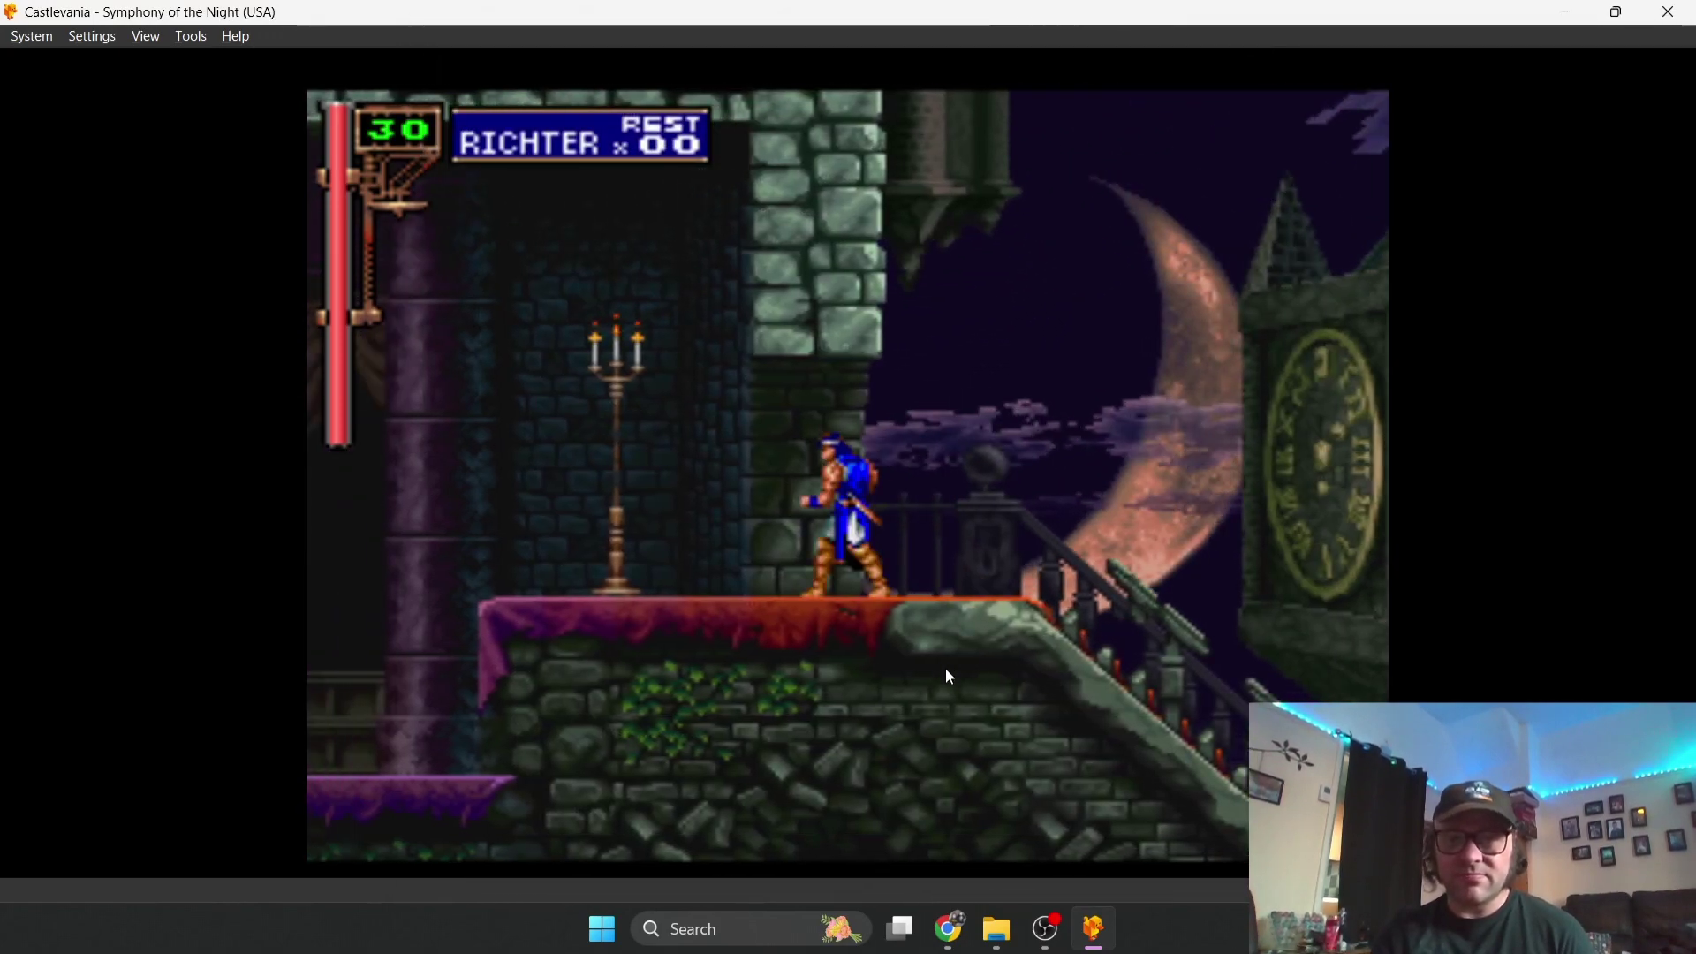
click(89, 37)
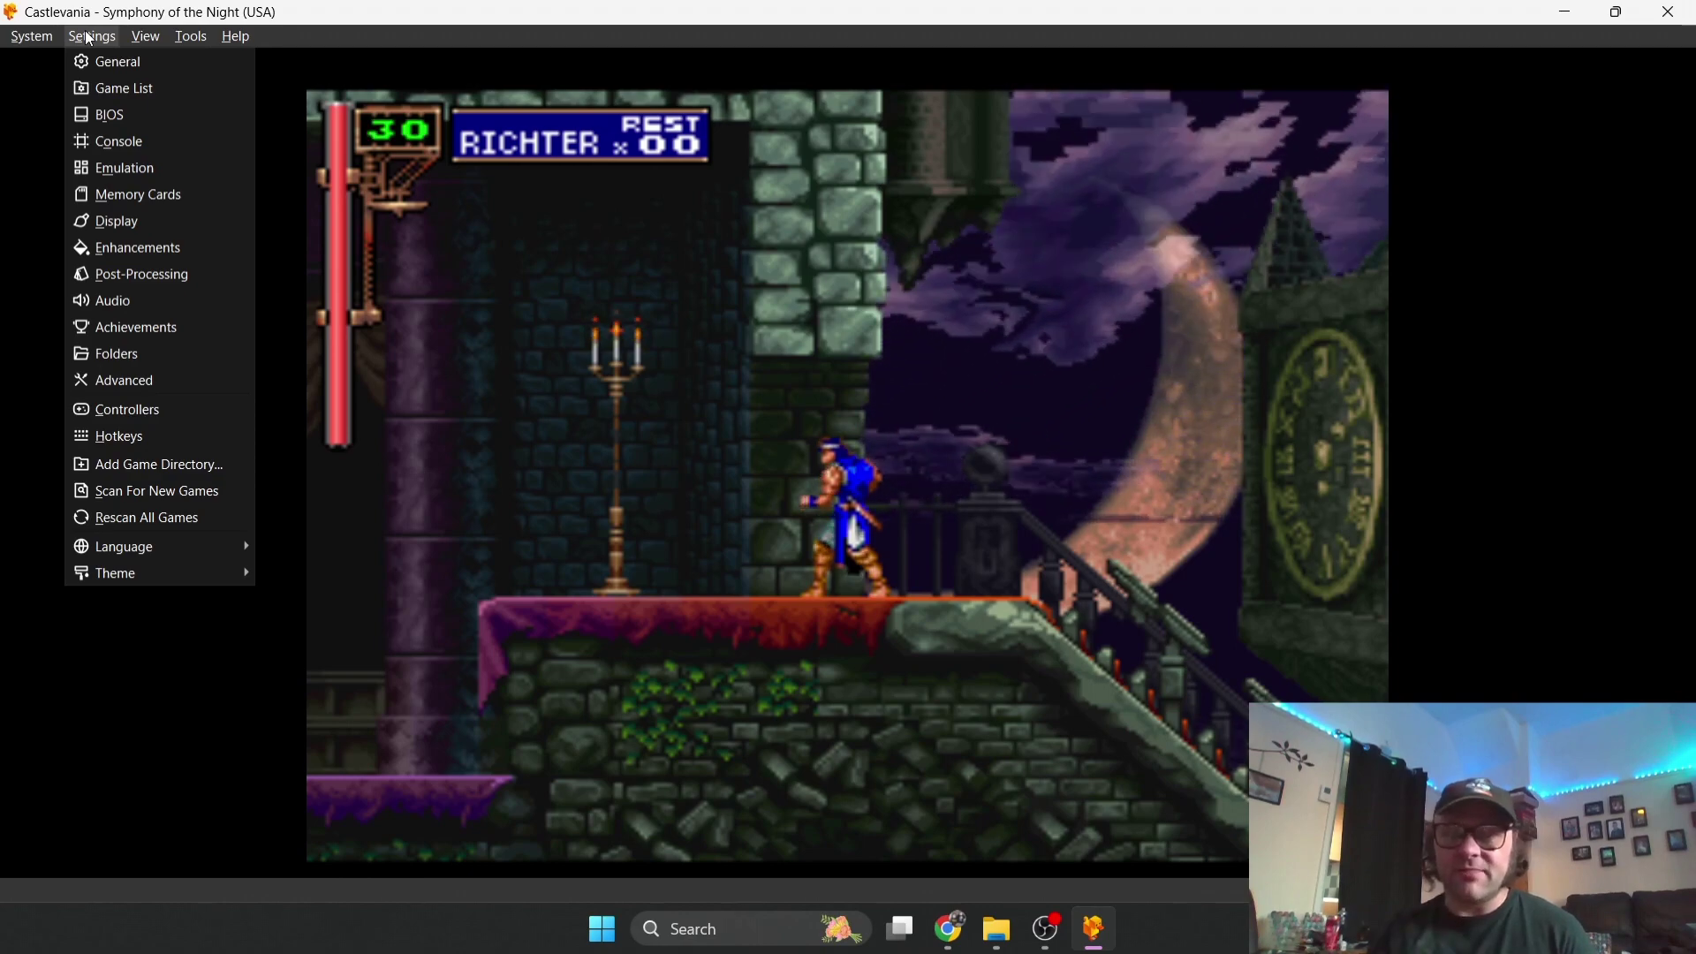
click(232, 24)
key(alt+v)
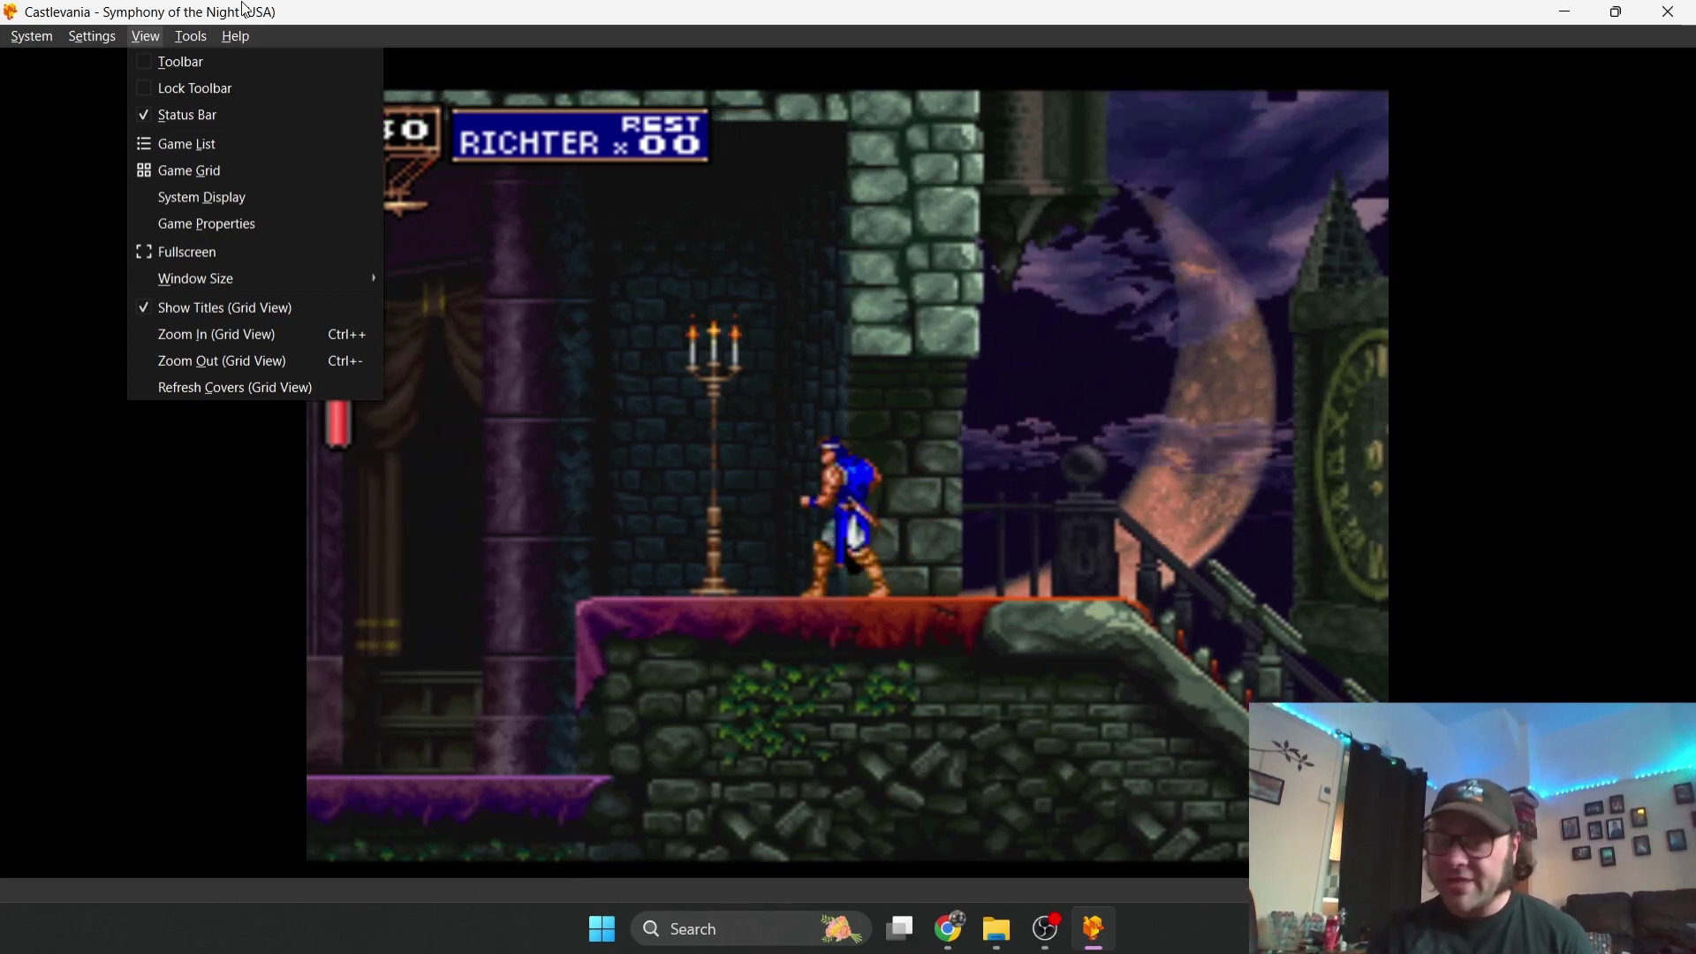
Set the display aspect ratio to 16:9, close the settings, and check the game briefly in fullscreen.
key(alt+s)
mouse_move(94, 35)
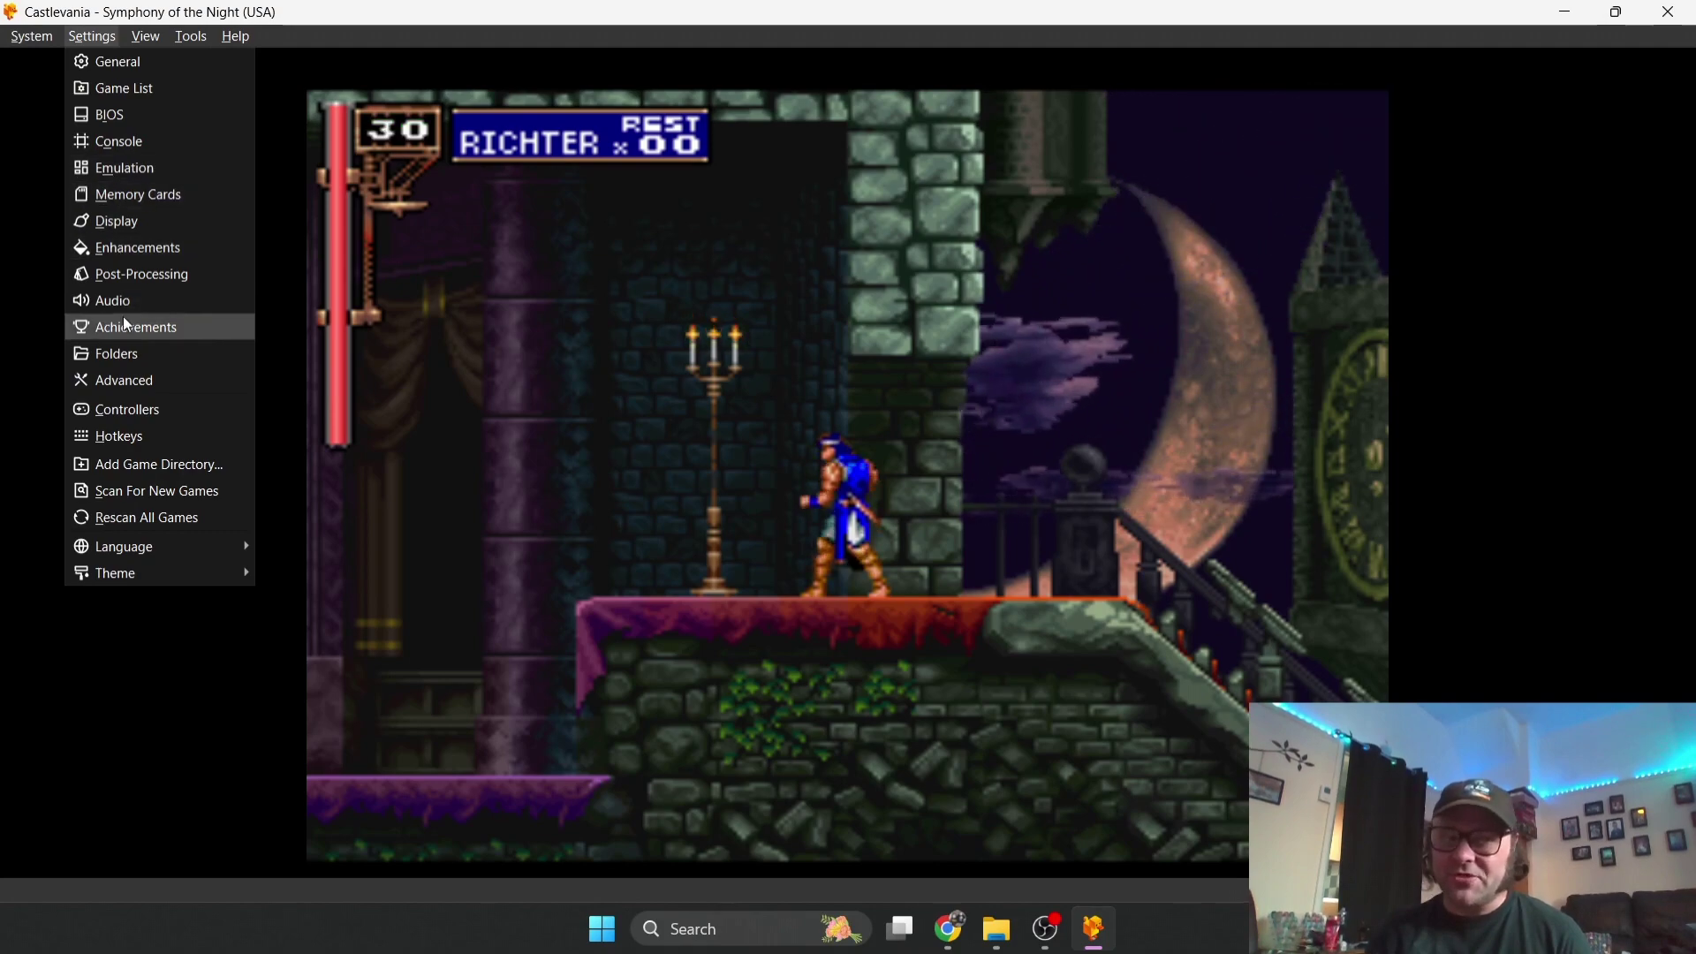
click(126, 216)
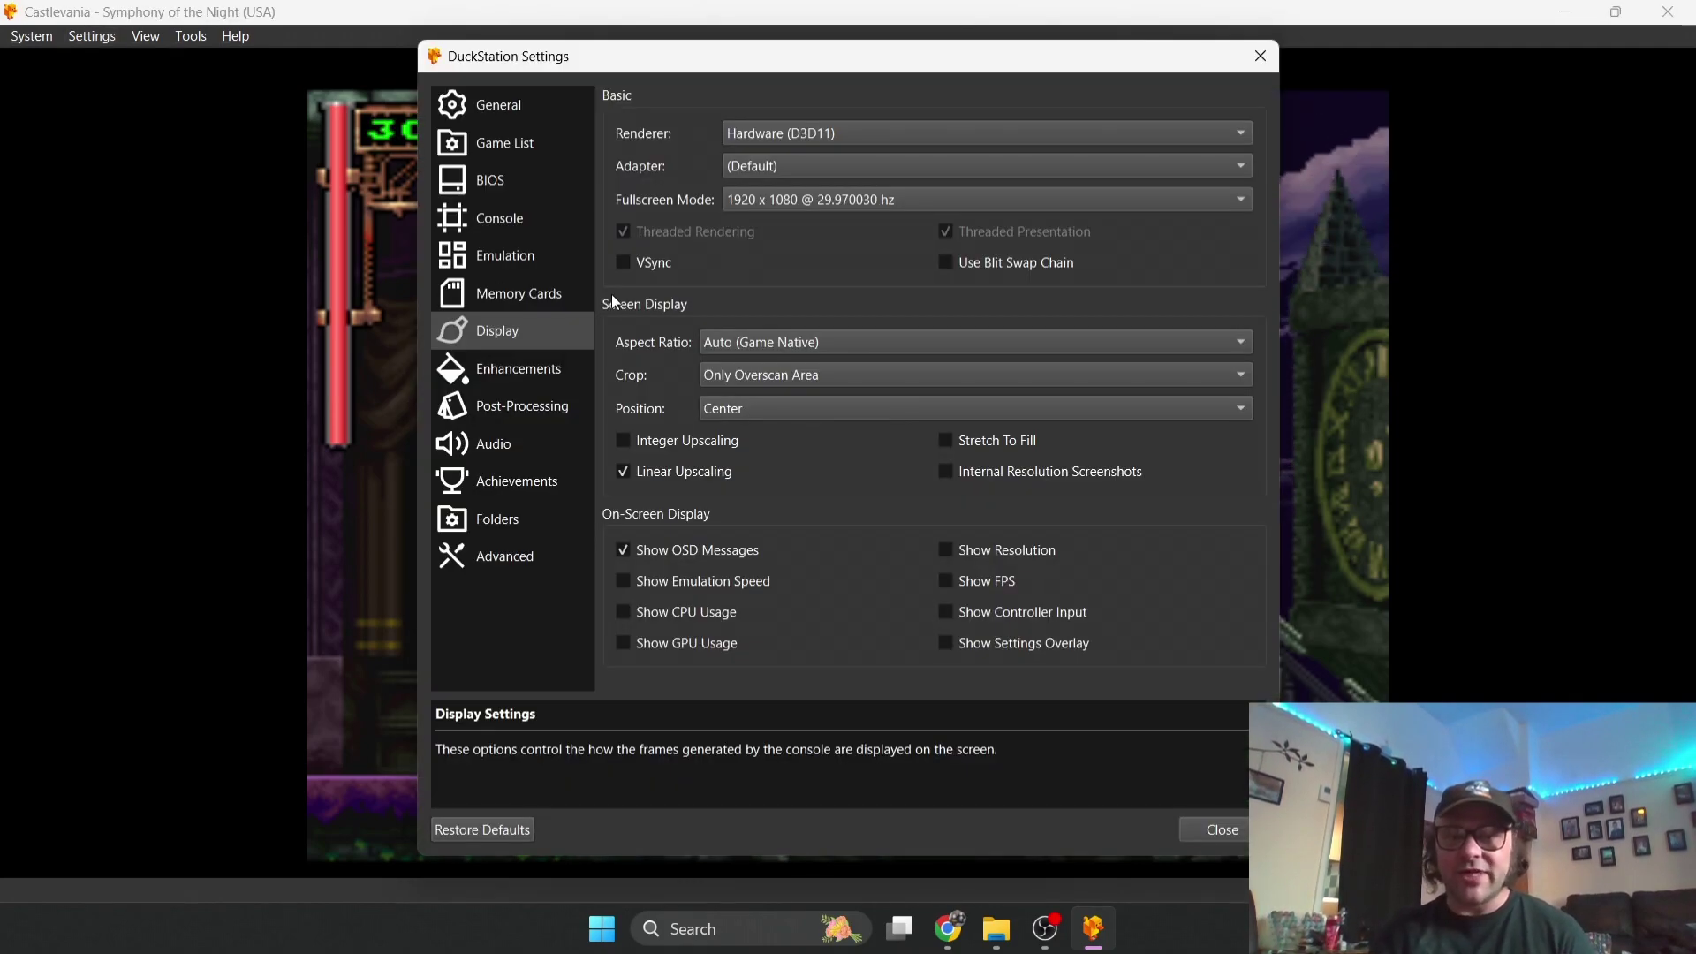
click(948, 348)
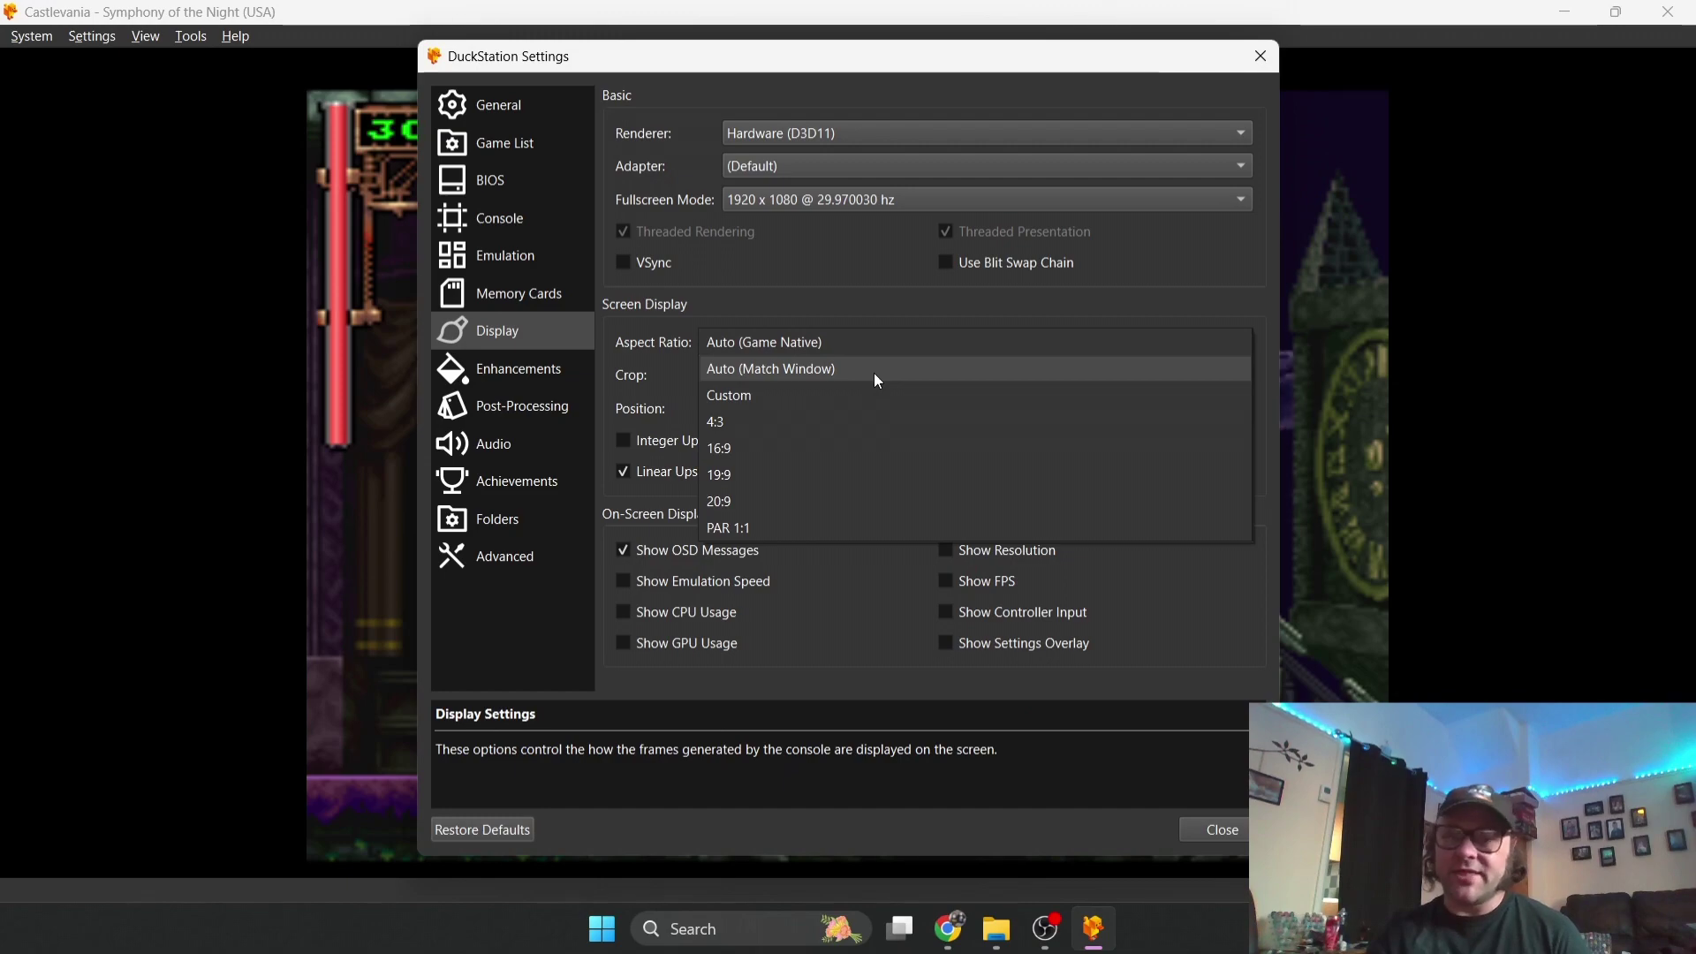
click(849, 450)
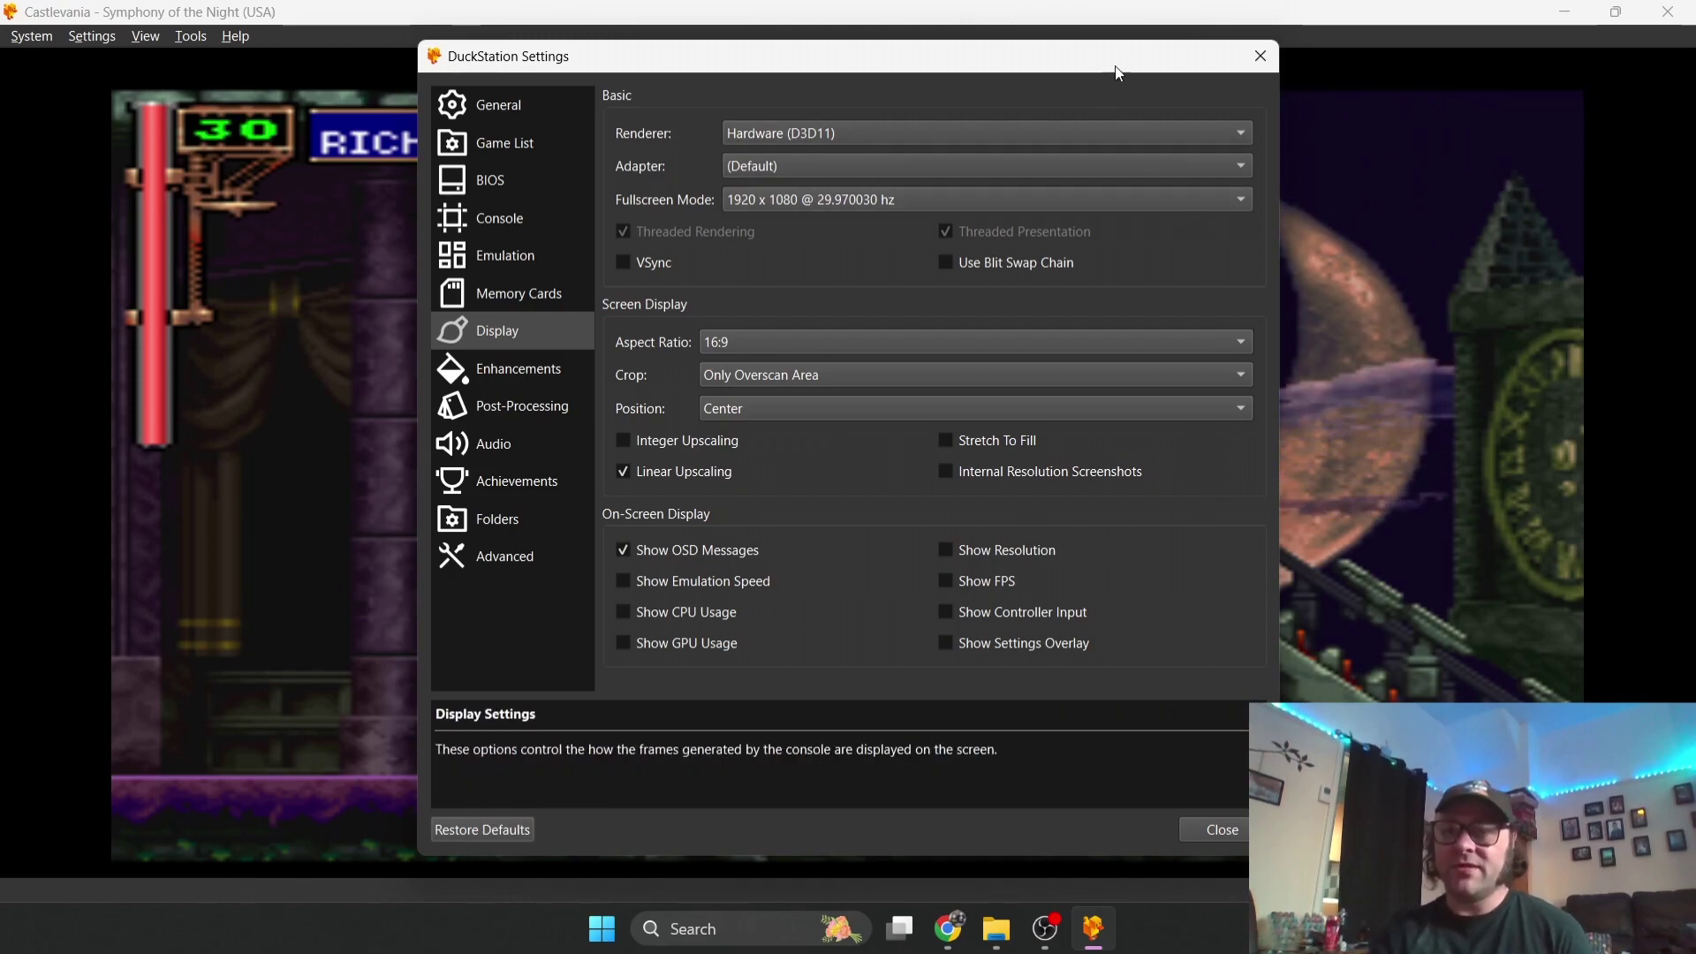
drag(1119, 74, 1046, 76)
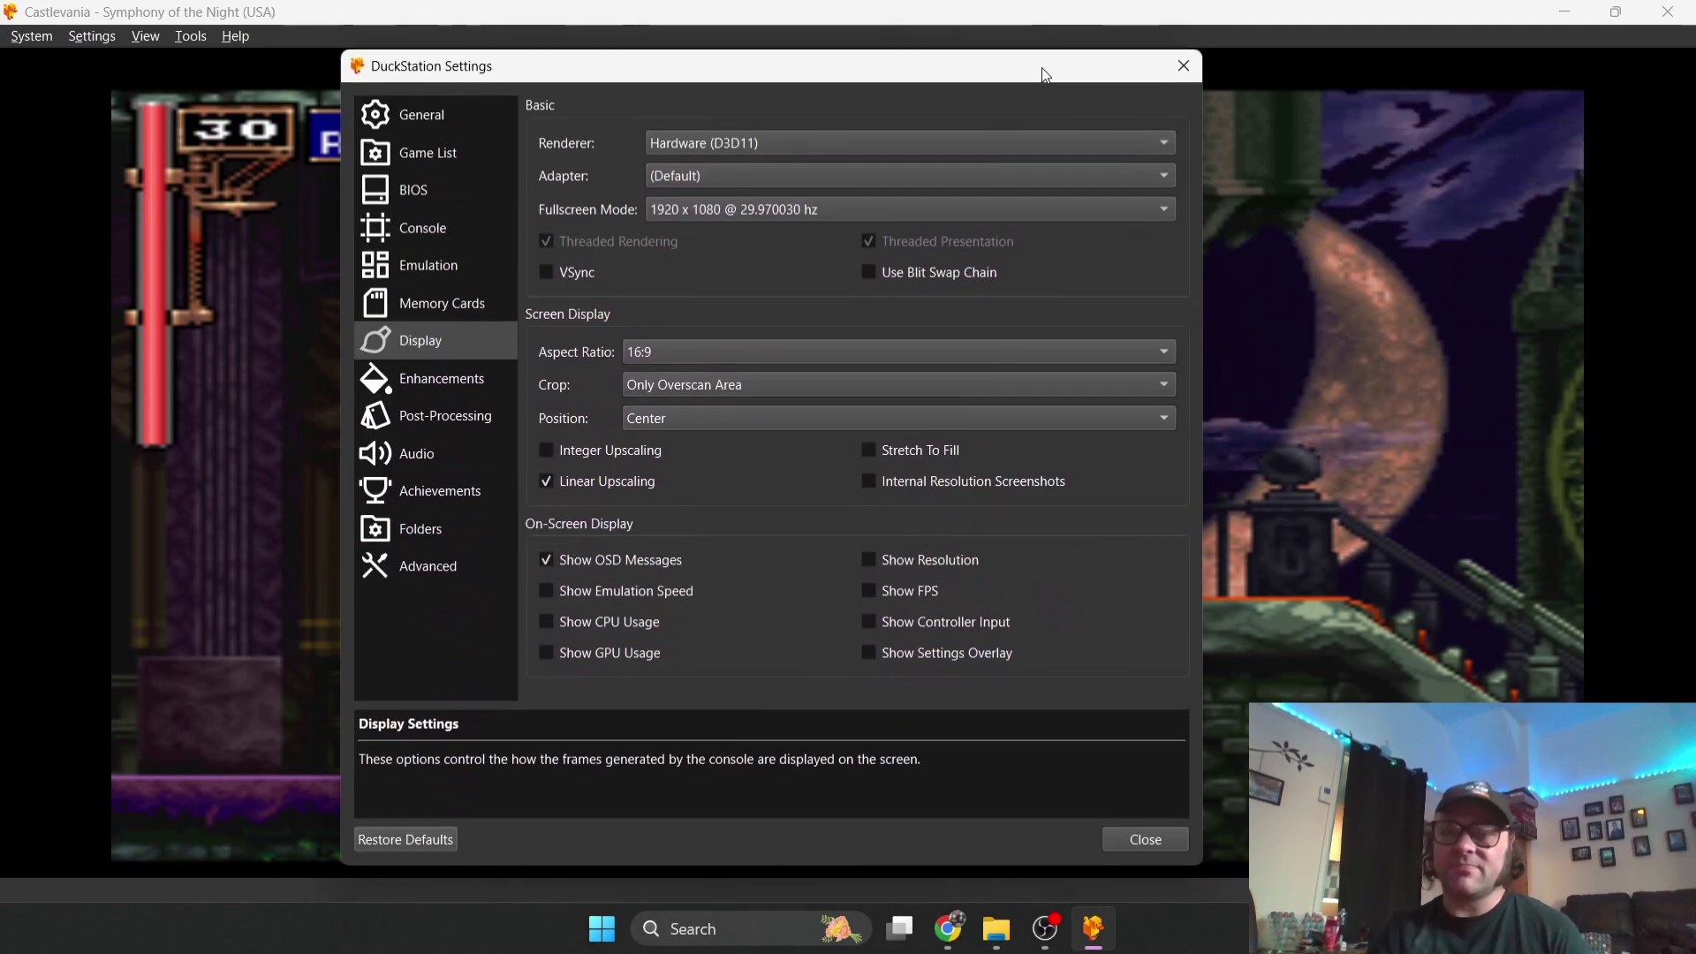
click(1163, 833)
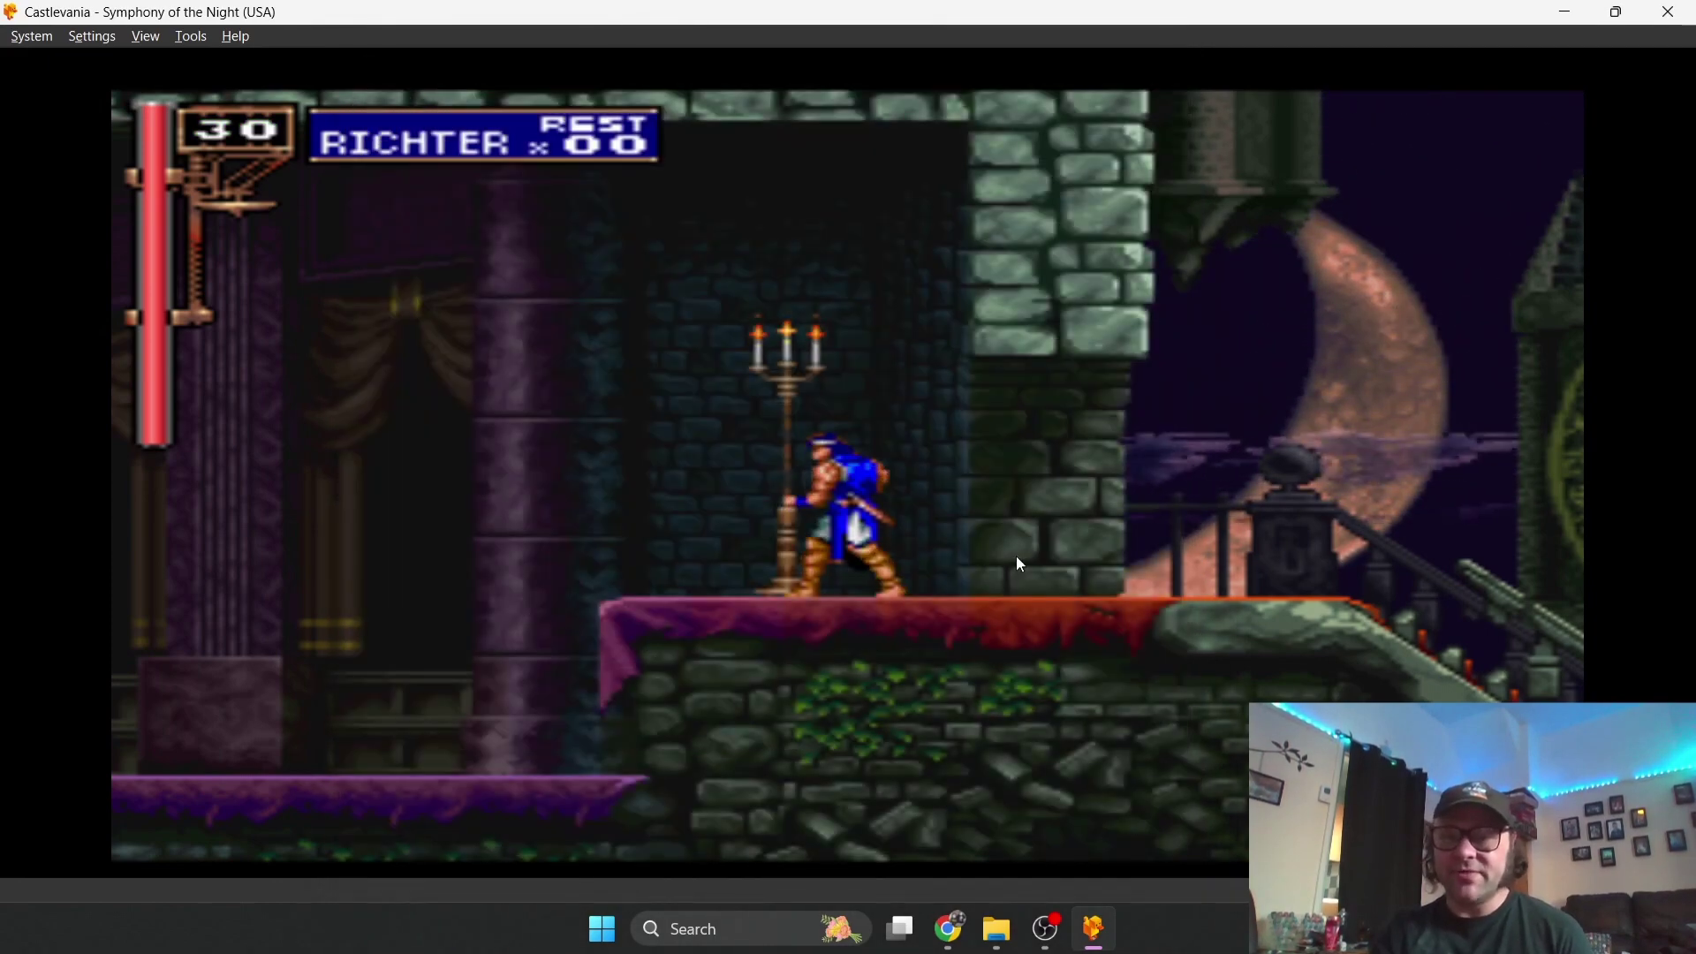
double_click(1015, 554)
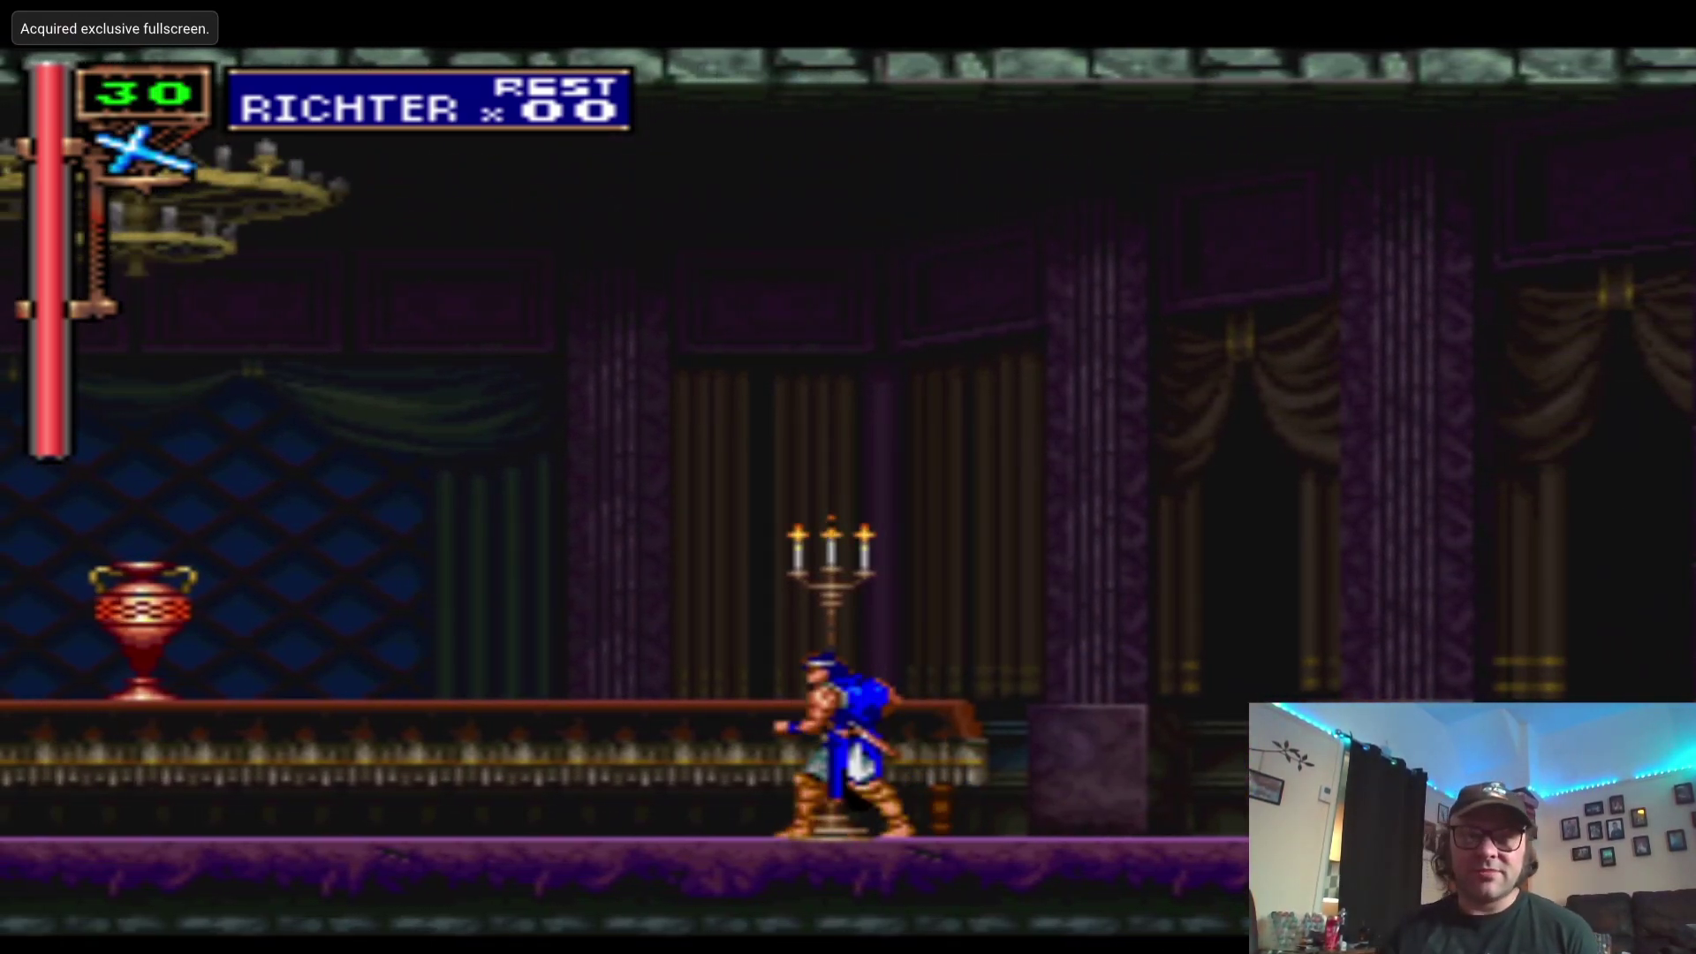
key(Escape)
Set the internal resolution scale to 5x (for 1080p) in the enhancement settings and close them.
click(95, 35)
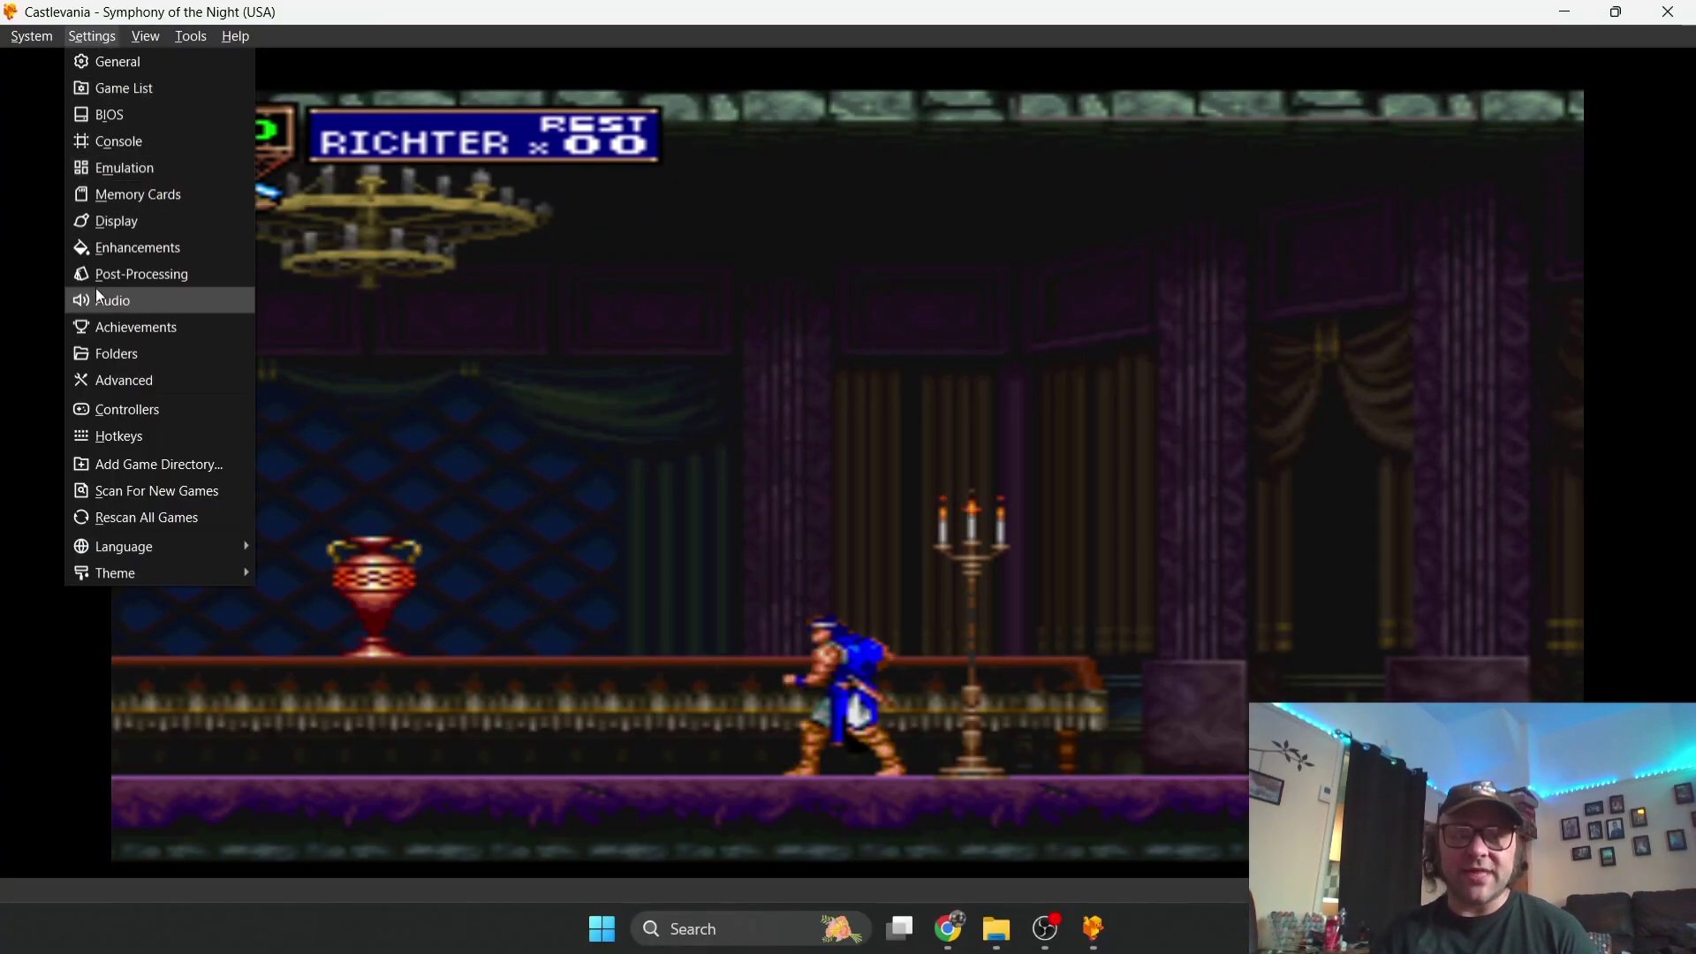
click(164, 254)
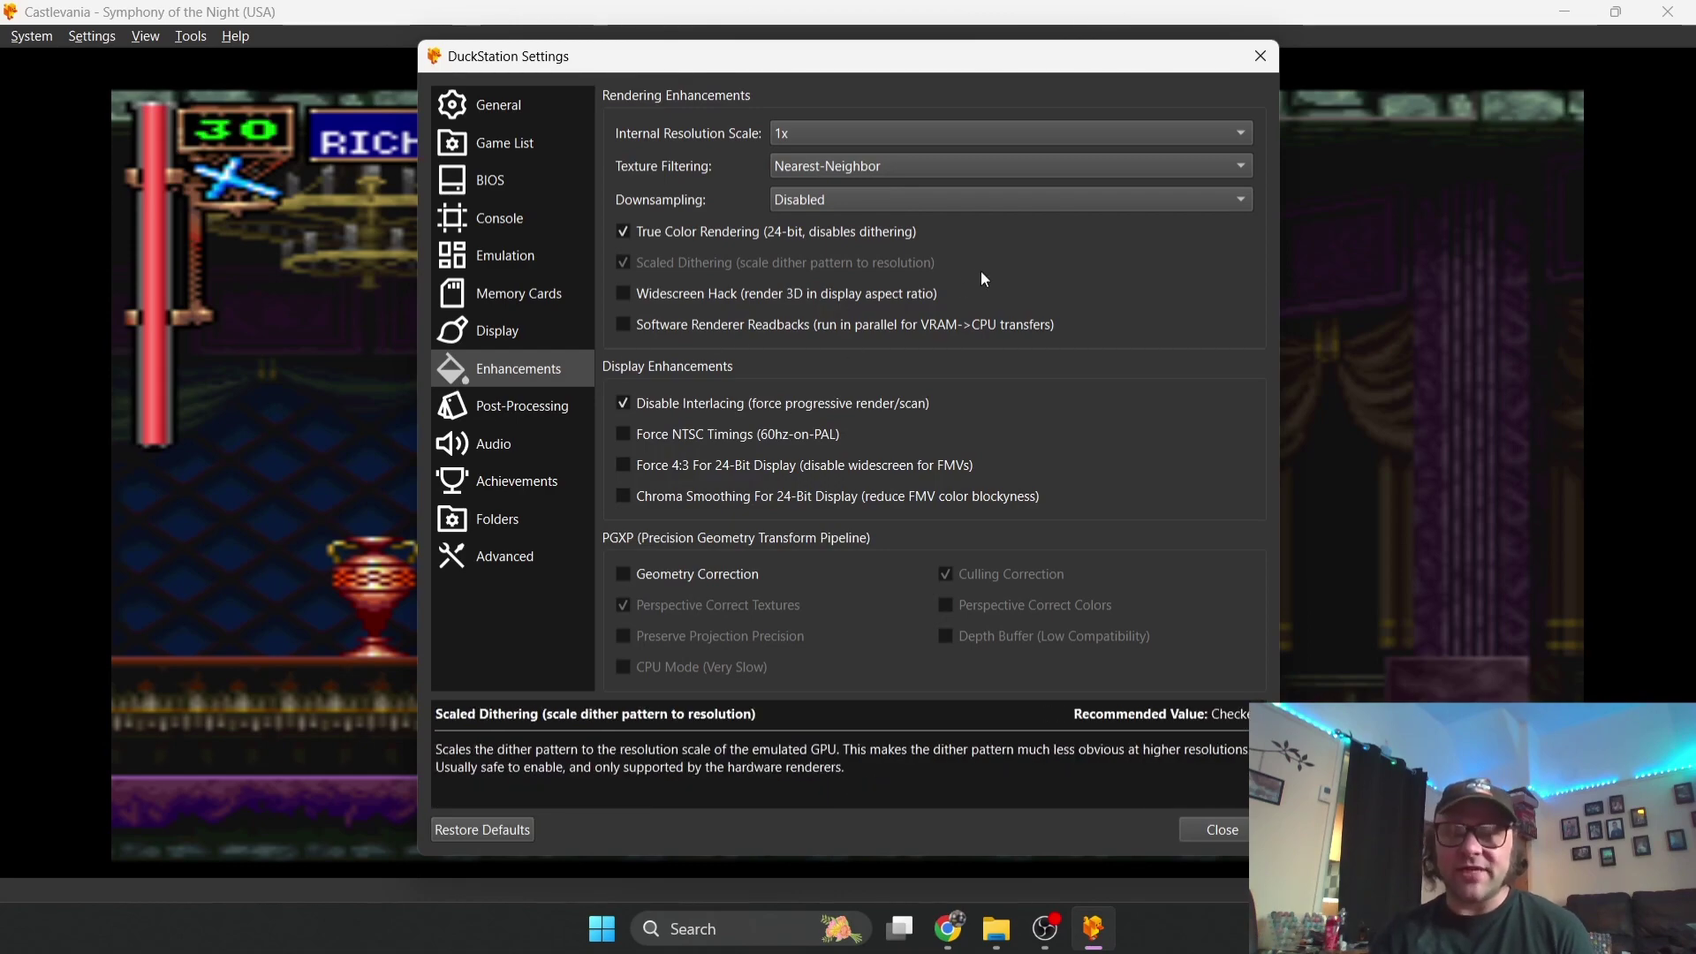
click(971, 137)
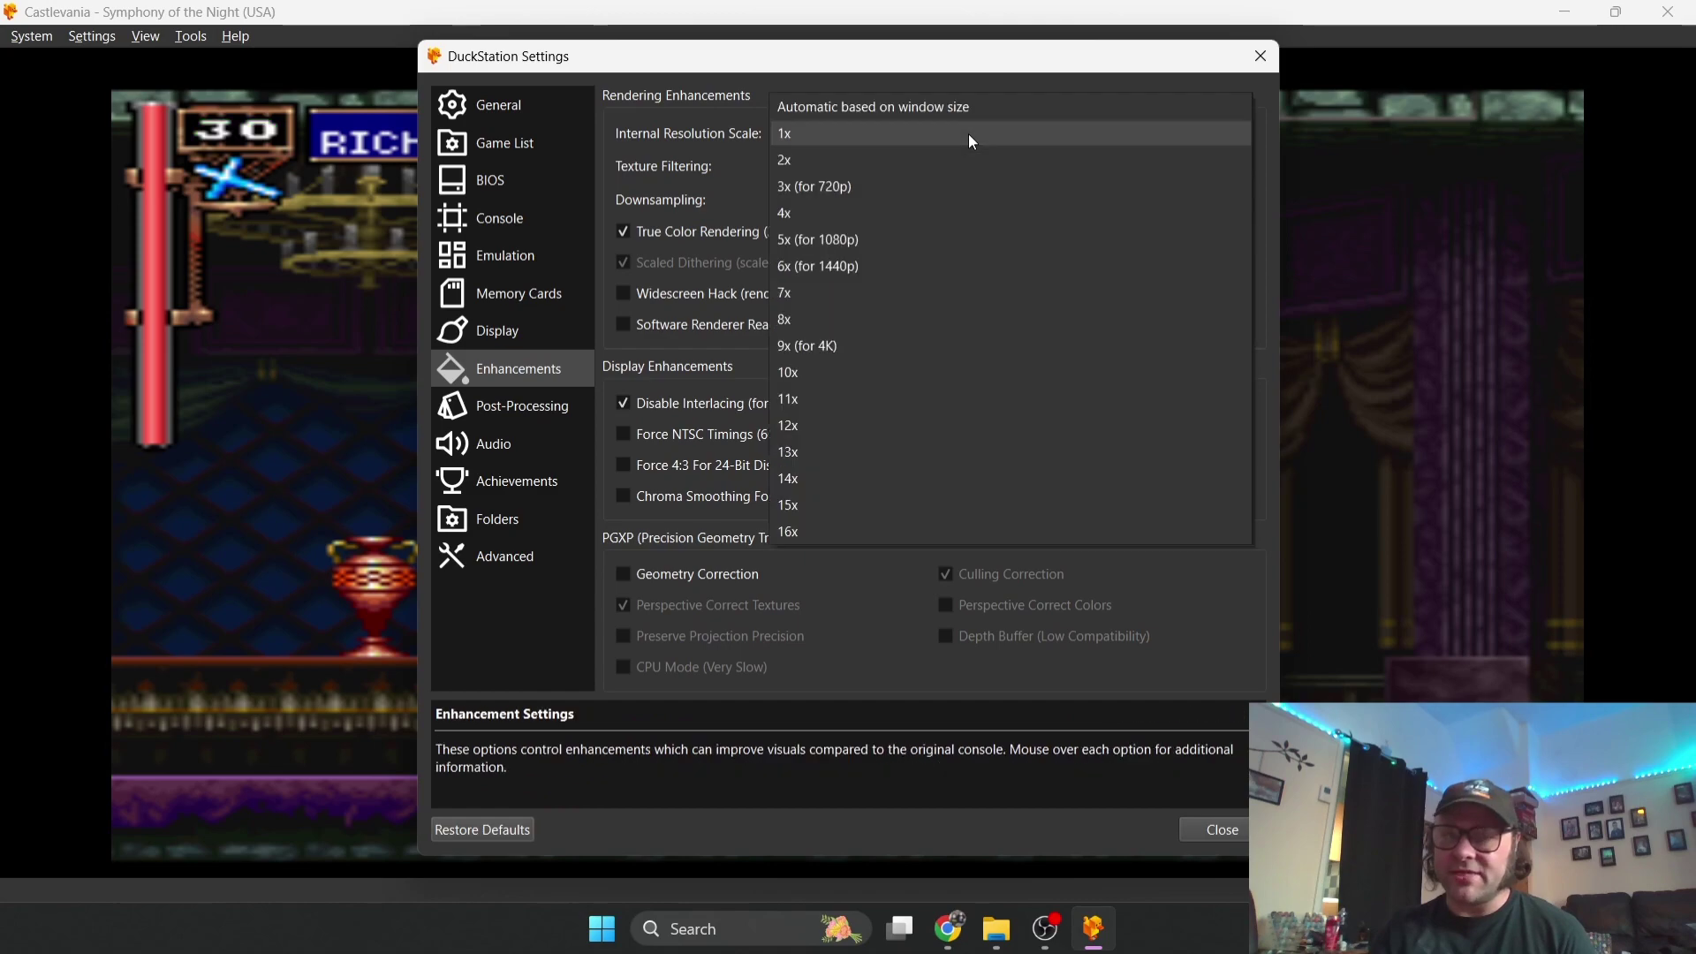
click(950, 239)
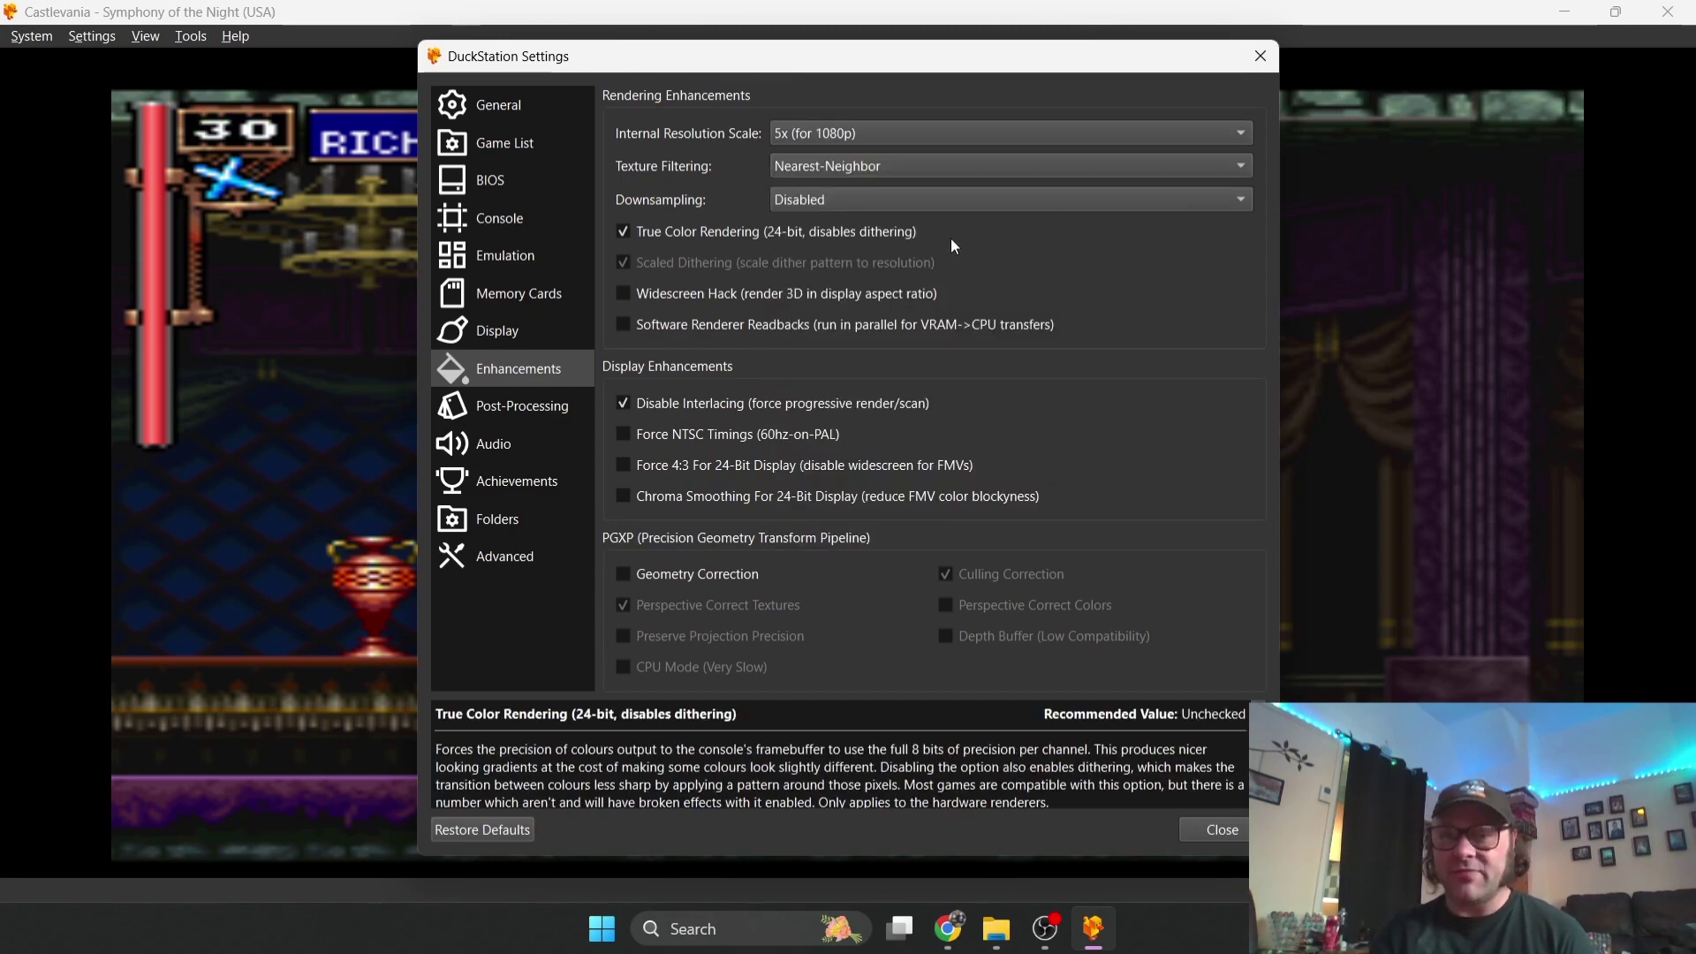
click(1204, 832)
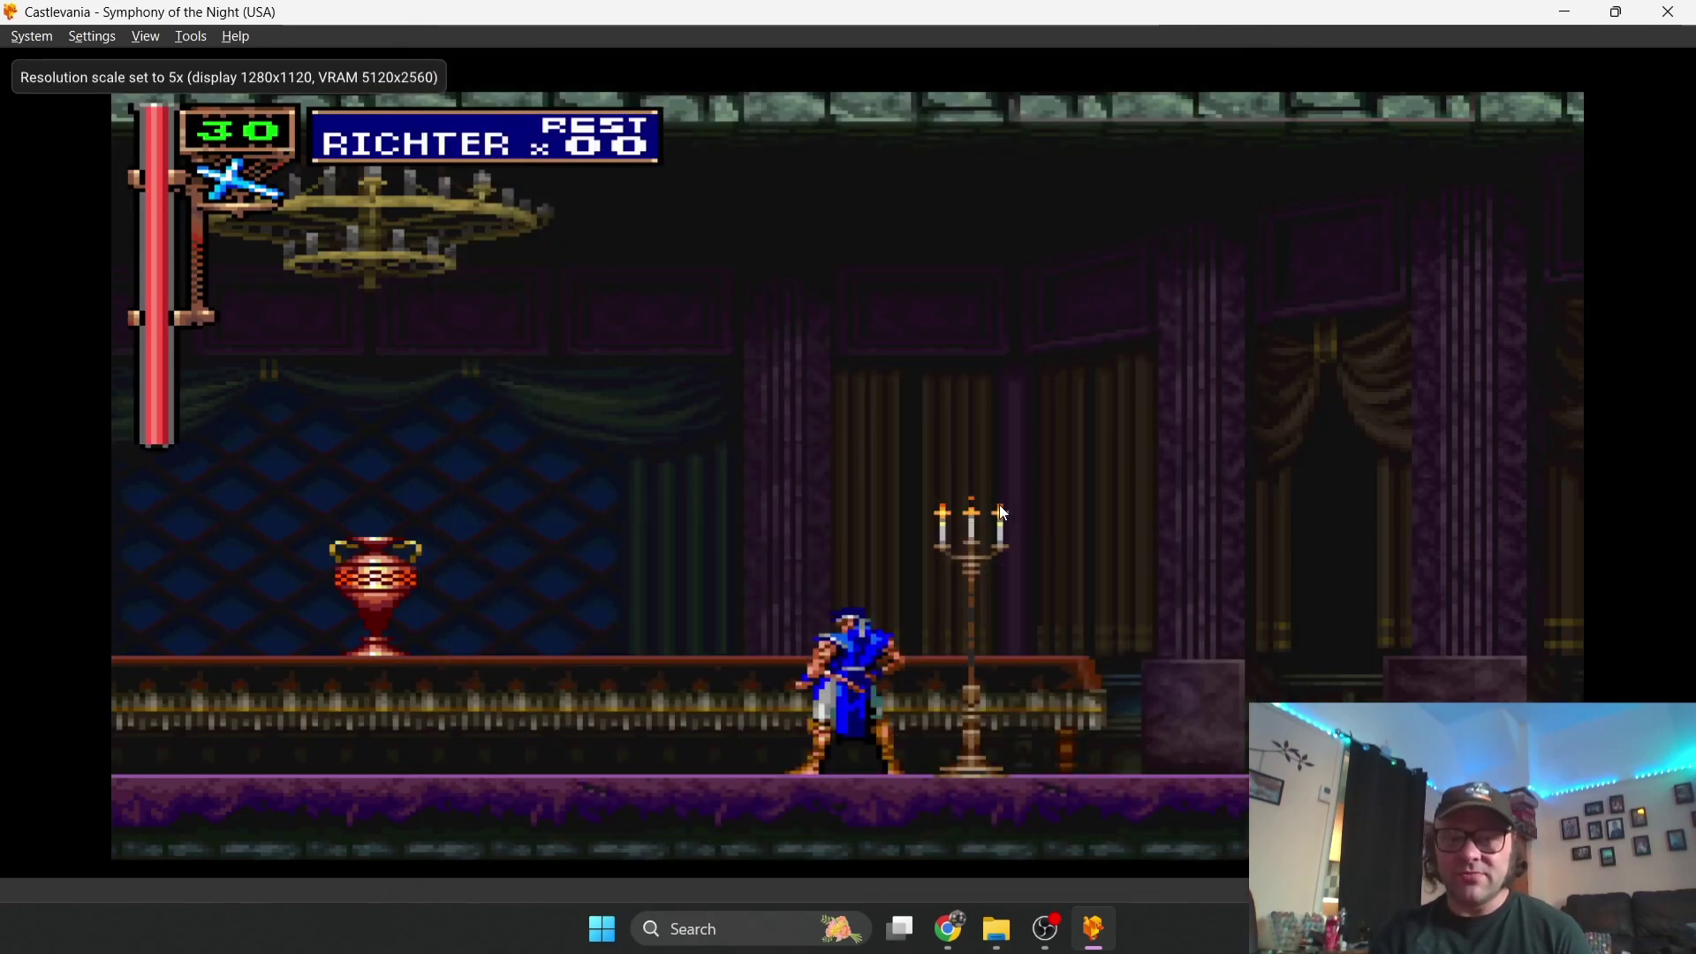
Return the game to fullscreen and walk Richter left through the hall, throwing the cross sub-weapon.
double_click(998, 505)
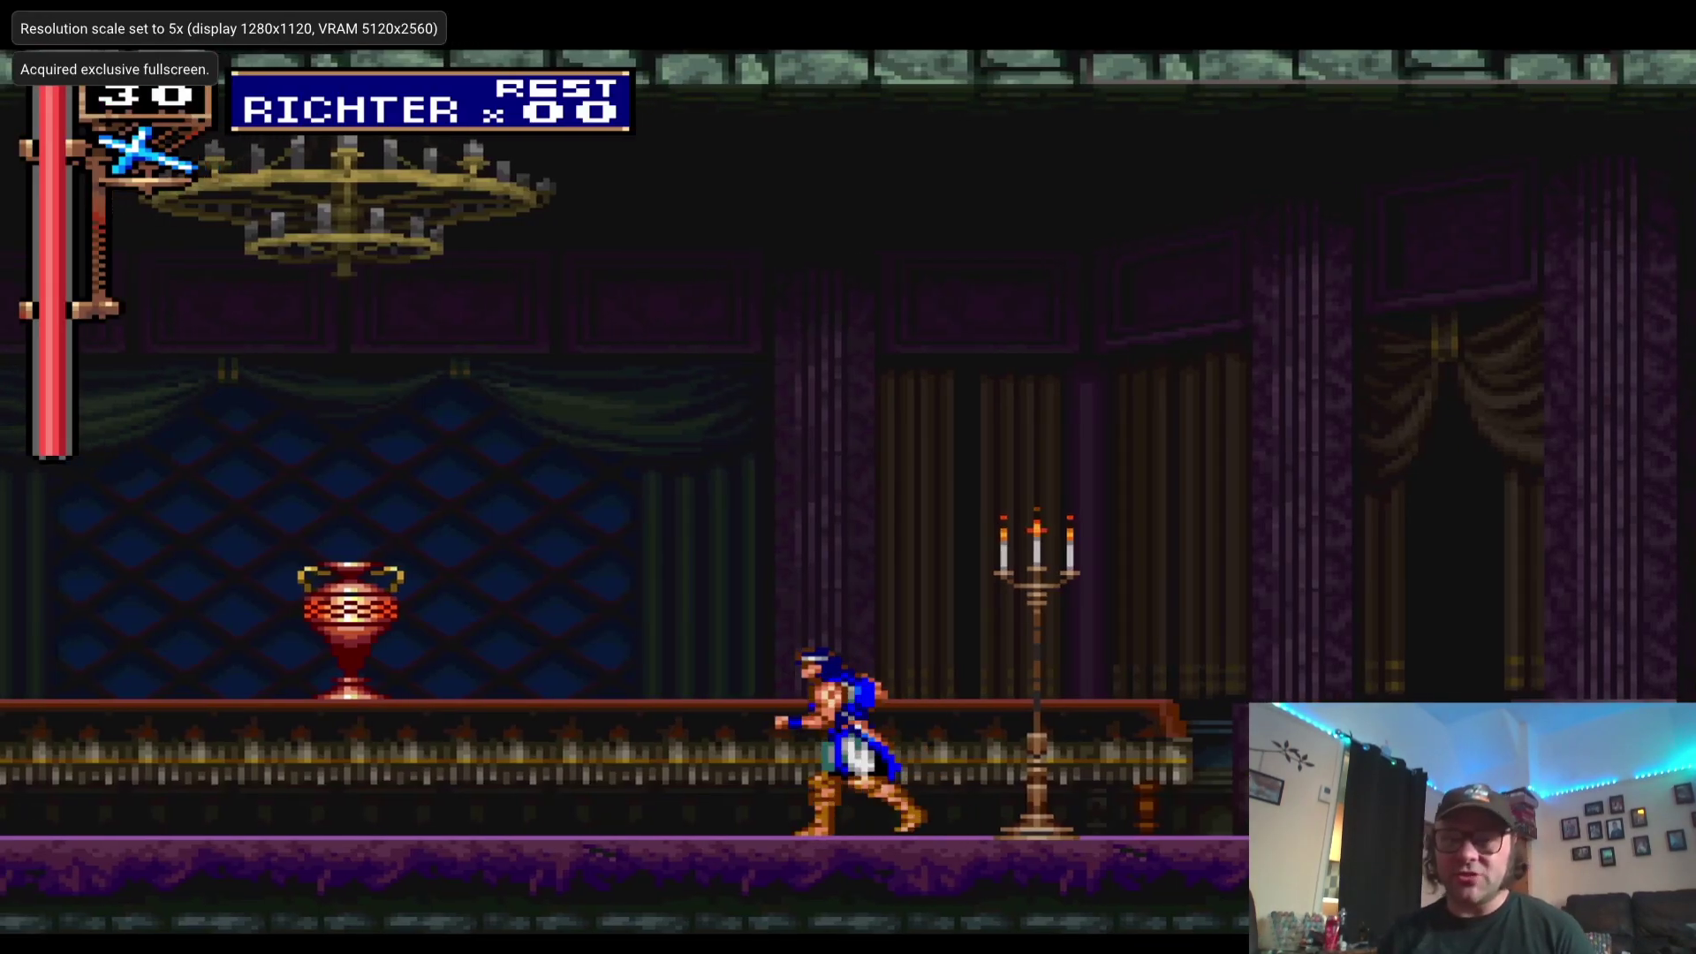
key(d)
key(k)
key(a)
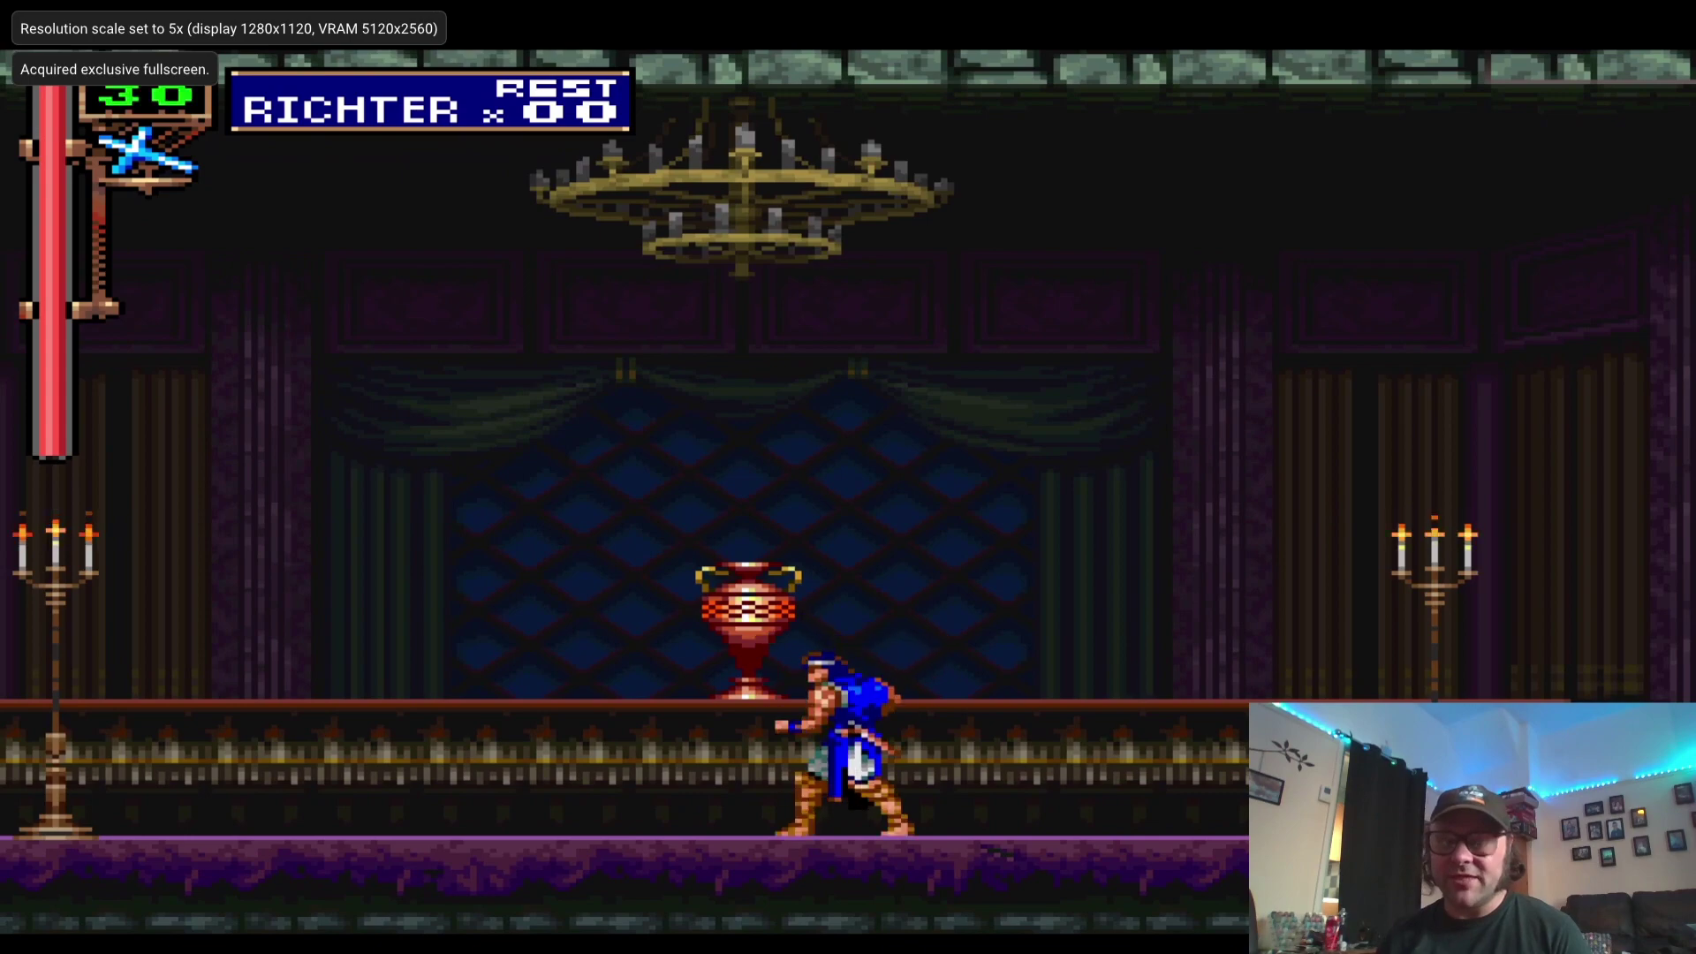
key(a)
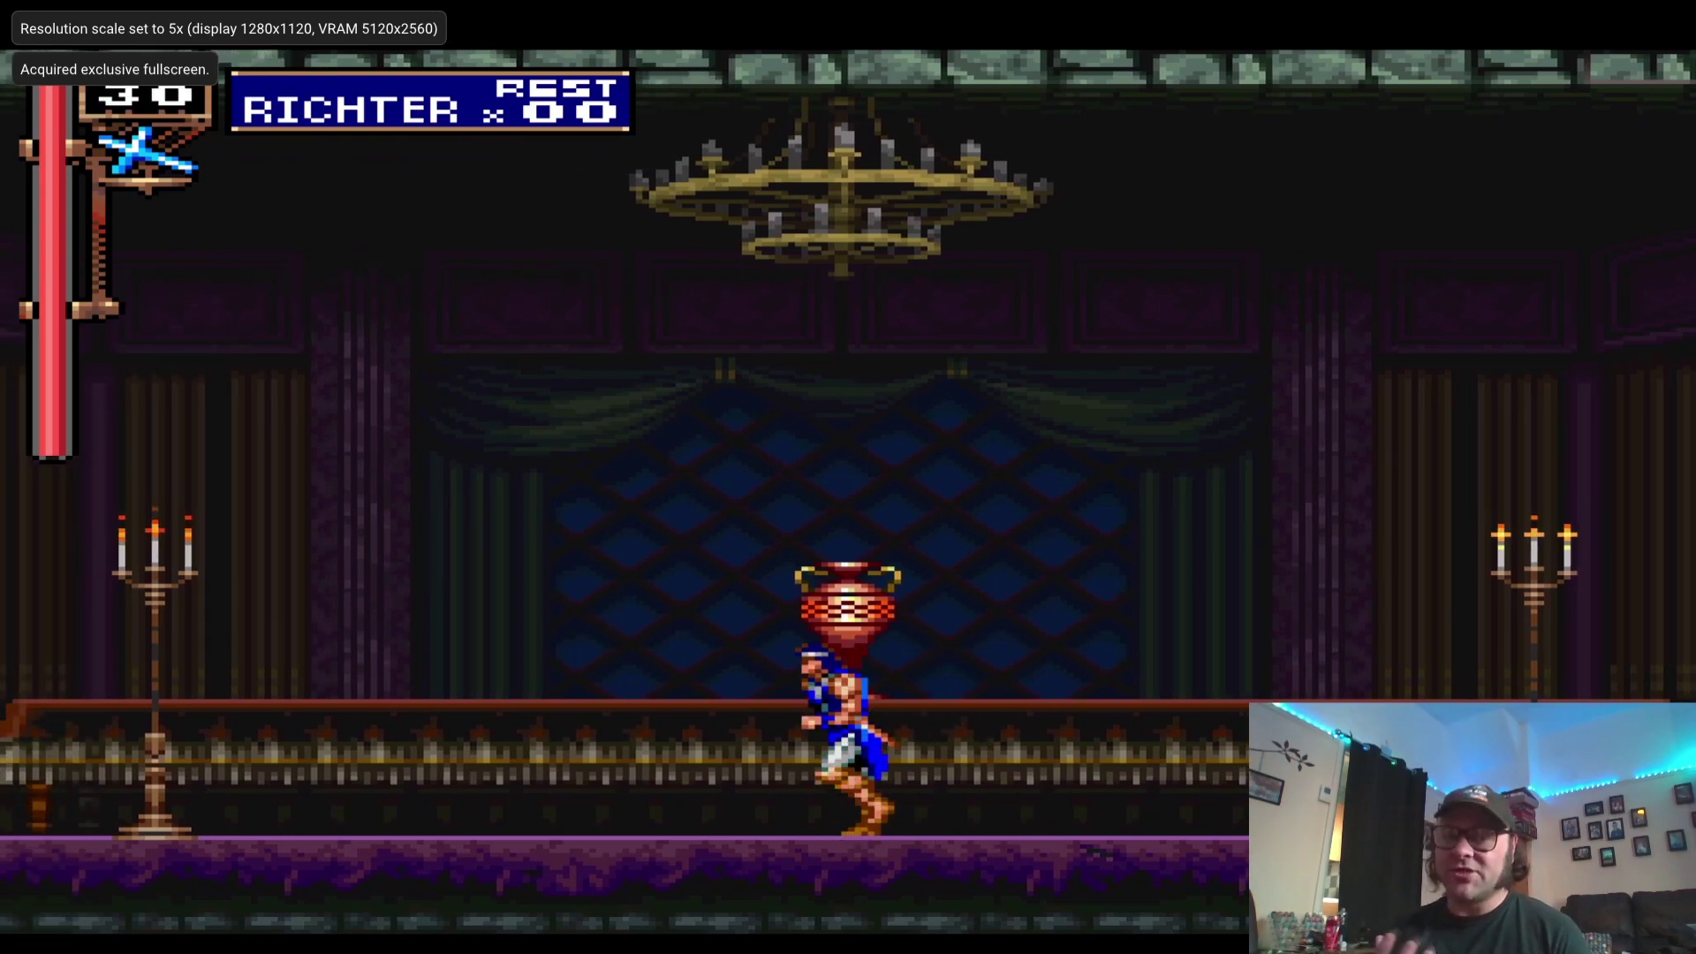
key(a)
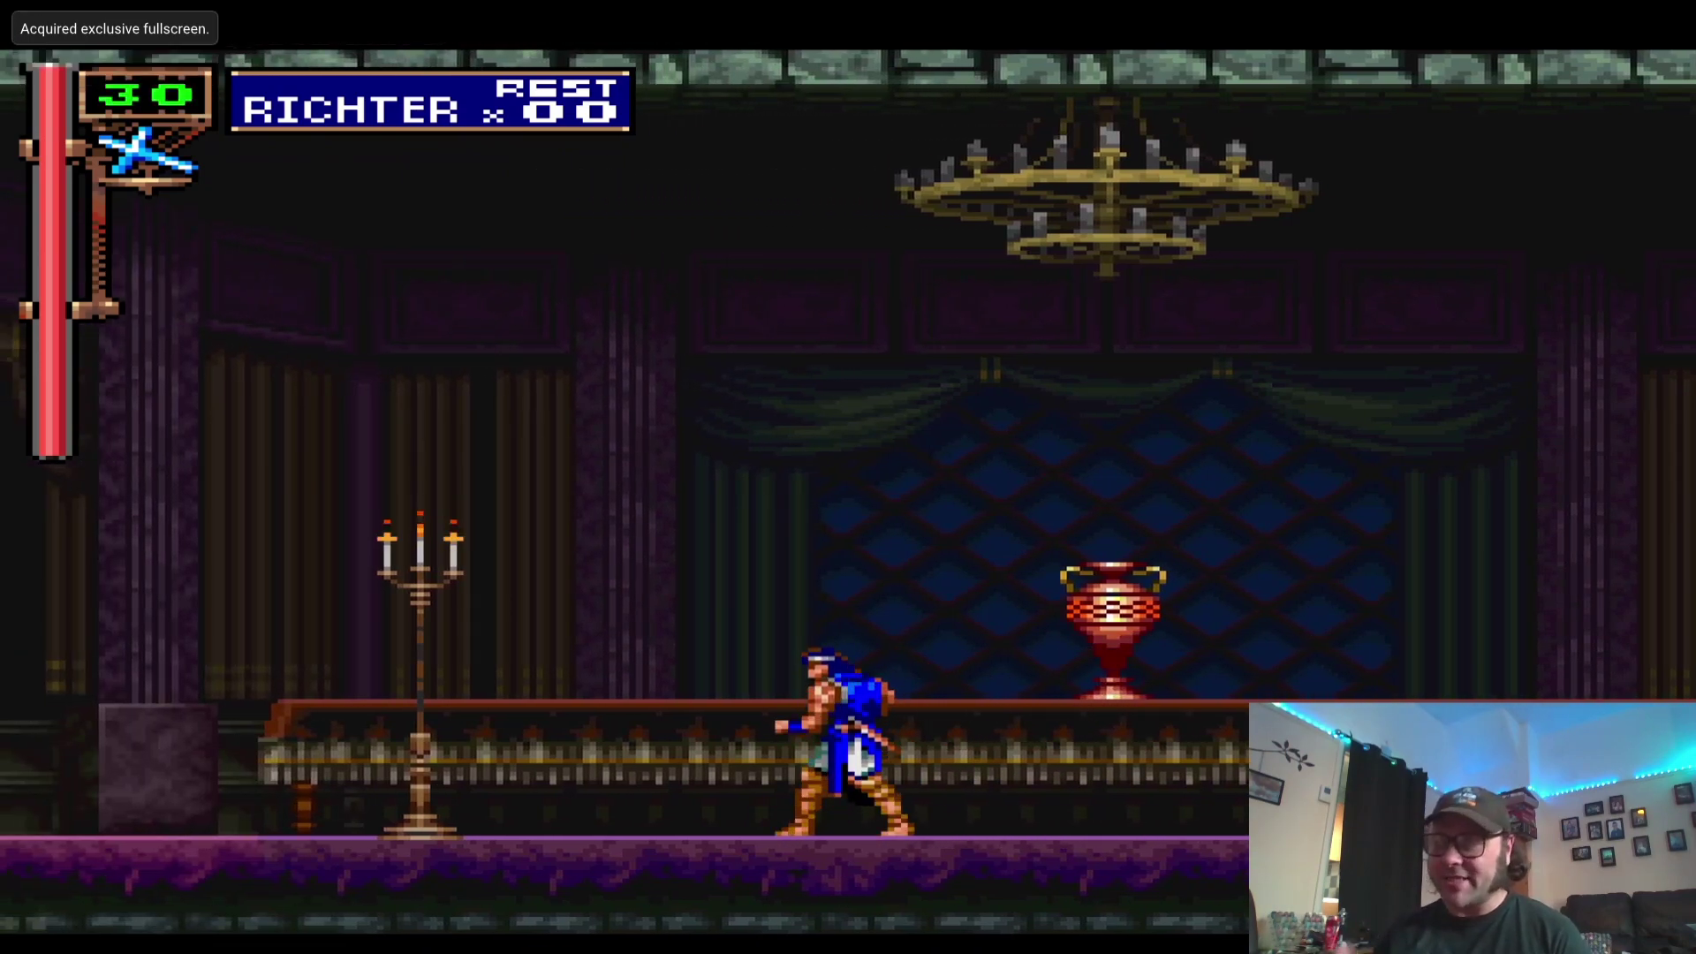
key(a)
key(w+j)
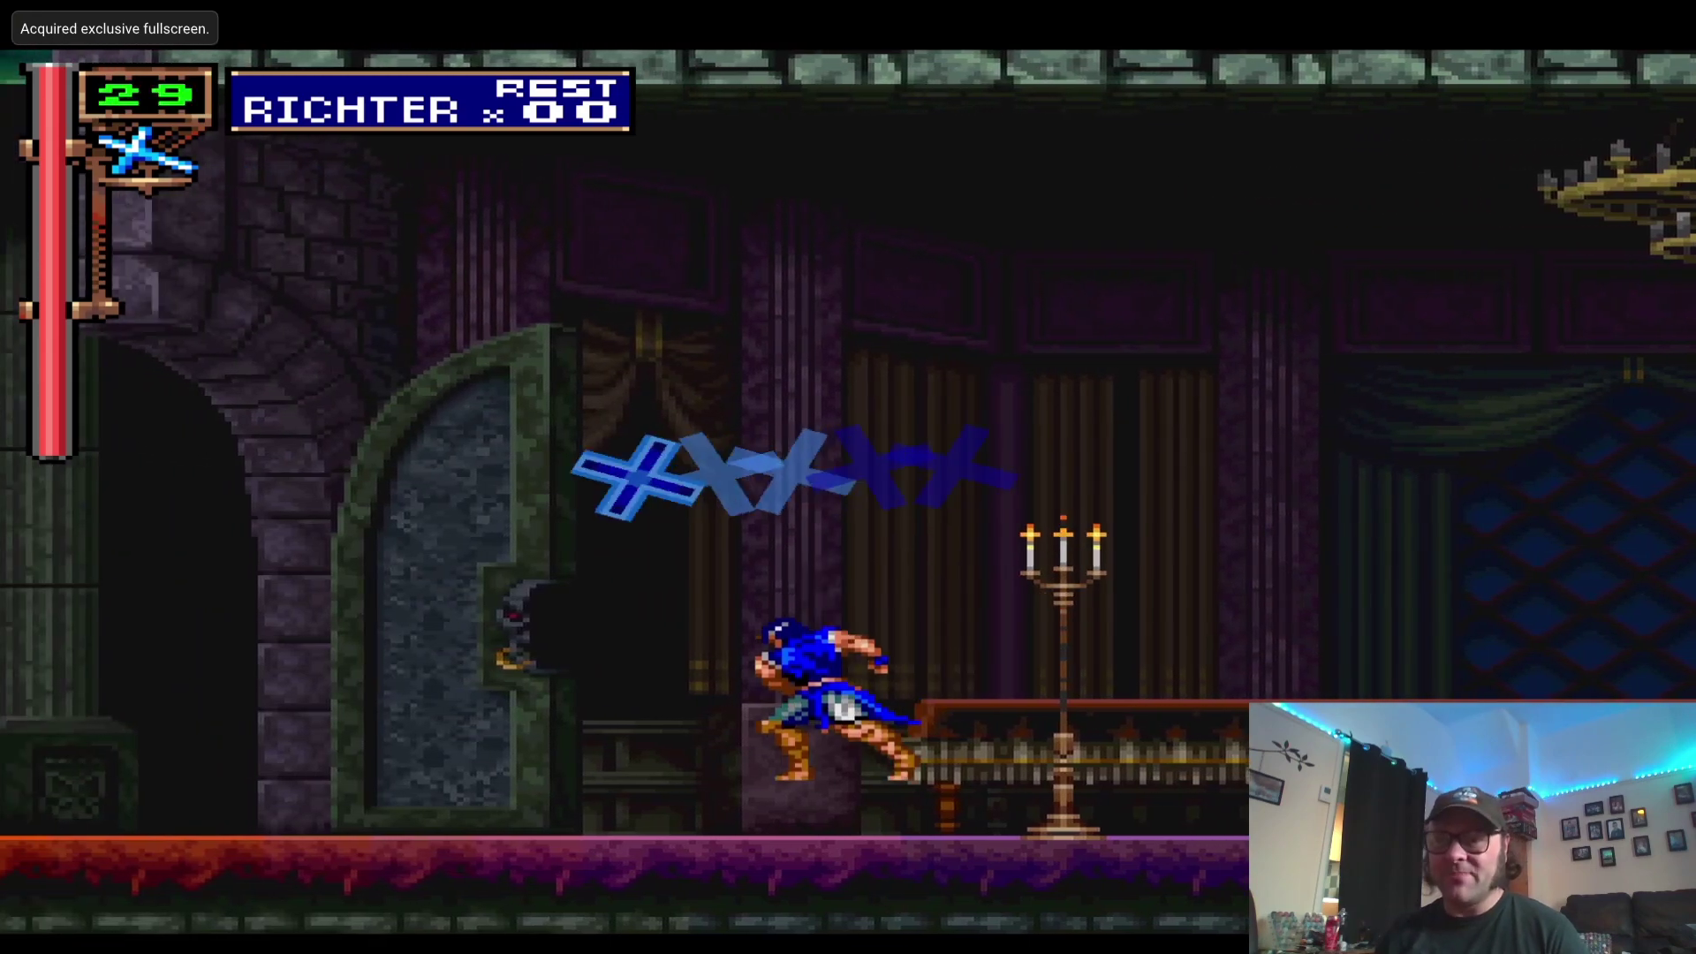
Walk Richter right and back left past the candelabra near the green door, throwing the cross sub-weapon.
key(d)
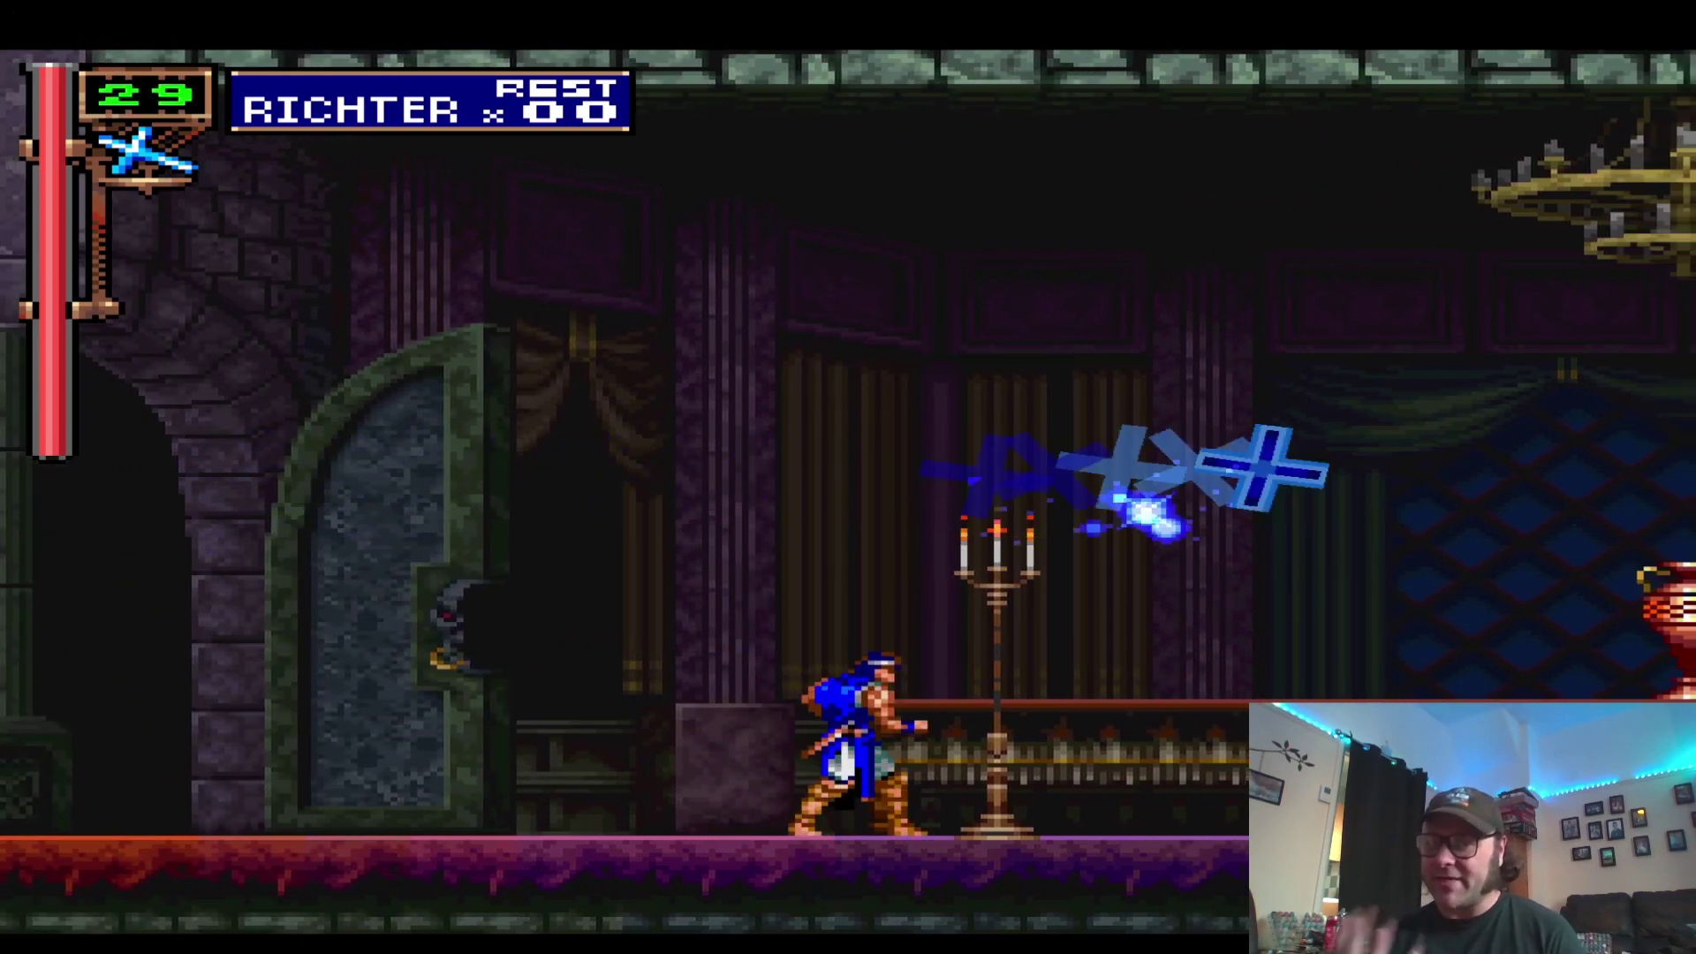
key(a)
key(a)
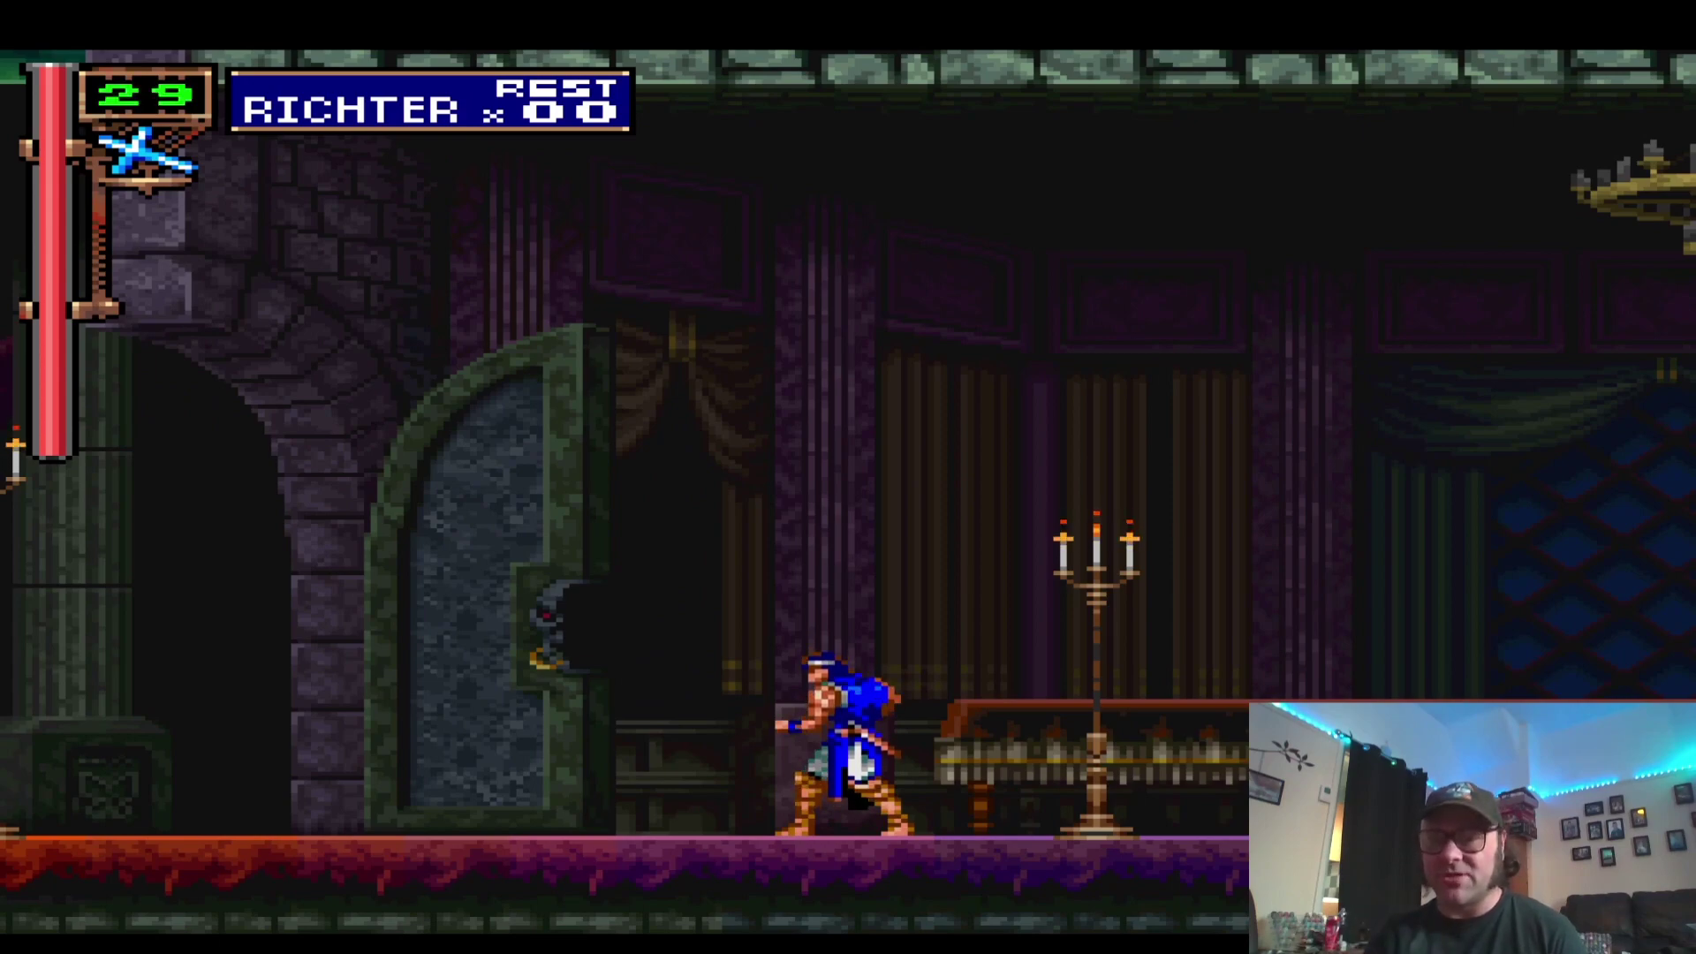
Leave fullscreen, move the display settings window aside from the game, and examine the renderer options, keeping Hardware (D3D11).
double_click(785, 432)
click(92, 36)
click(83, 83)
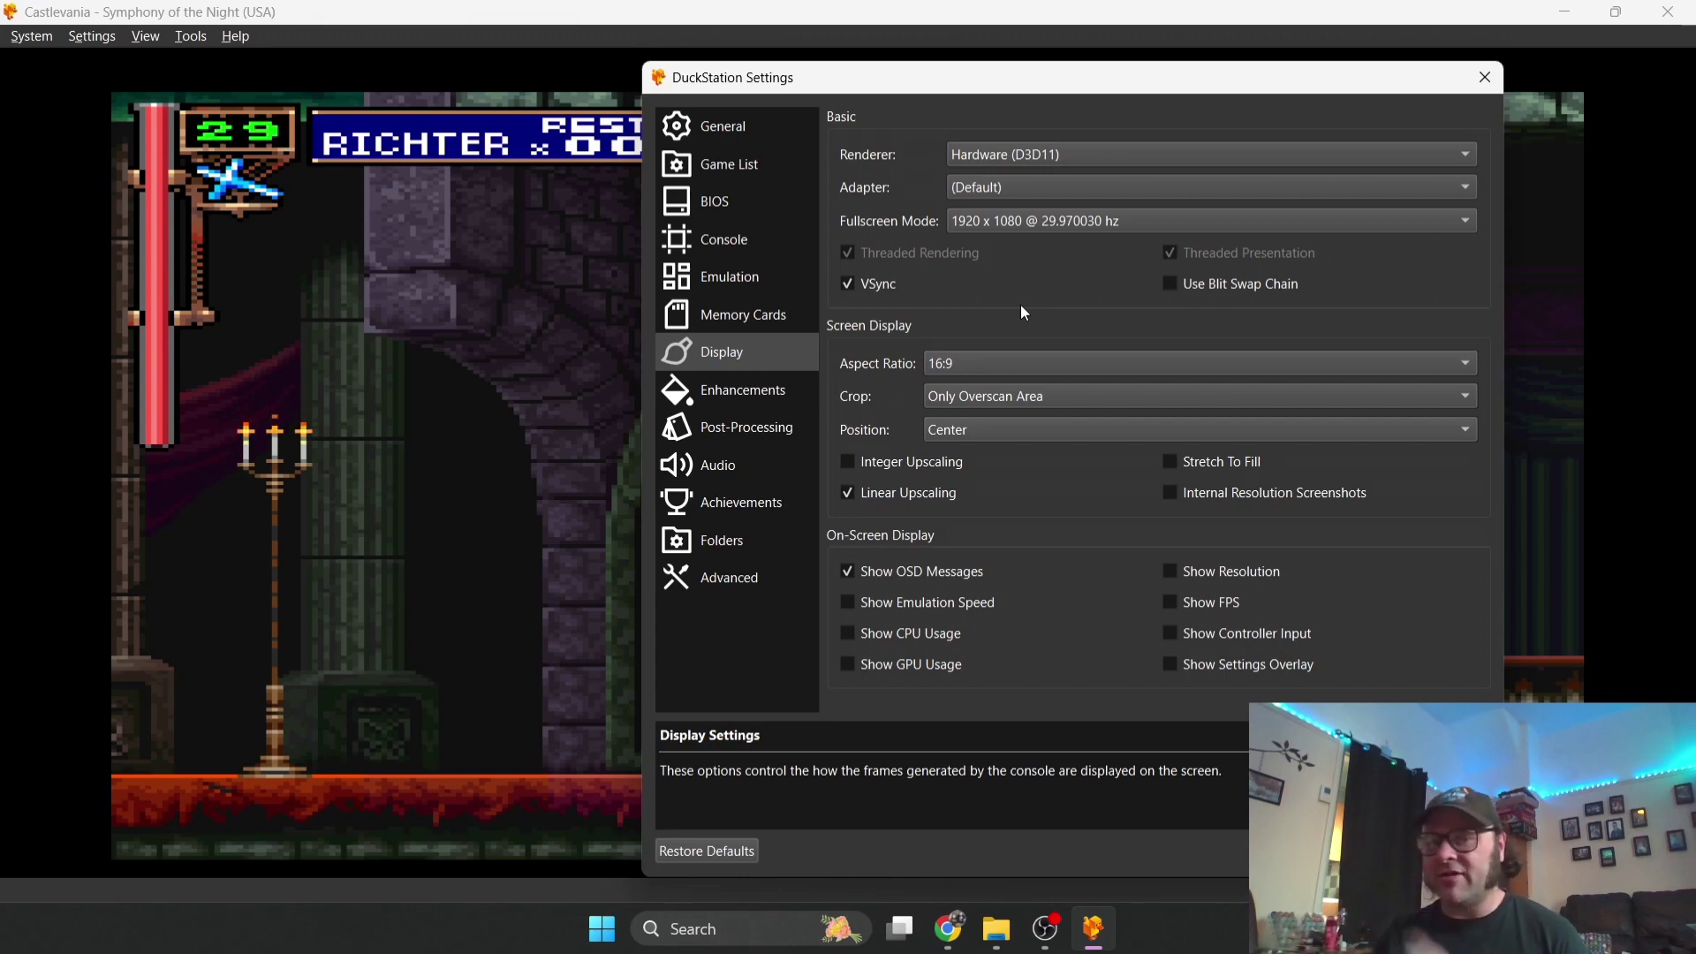
mouse_move(870, 299)
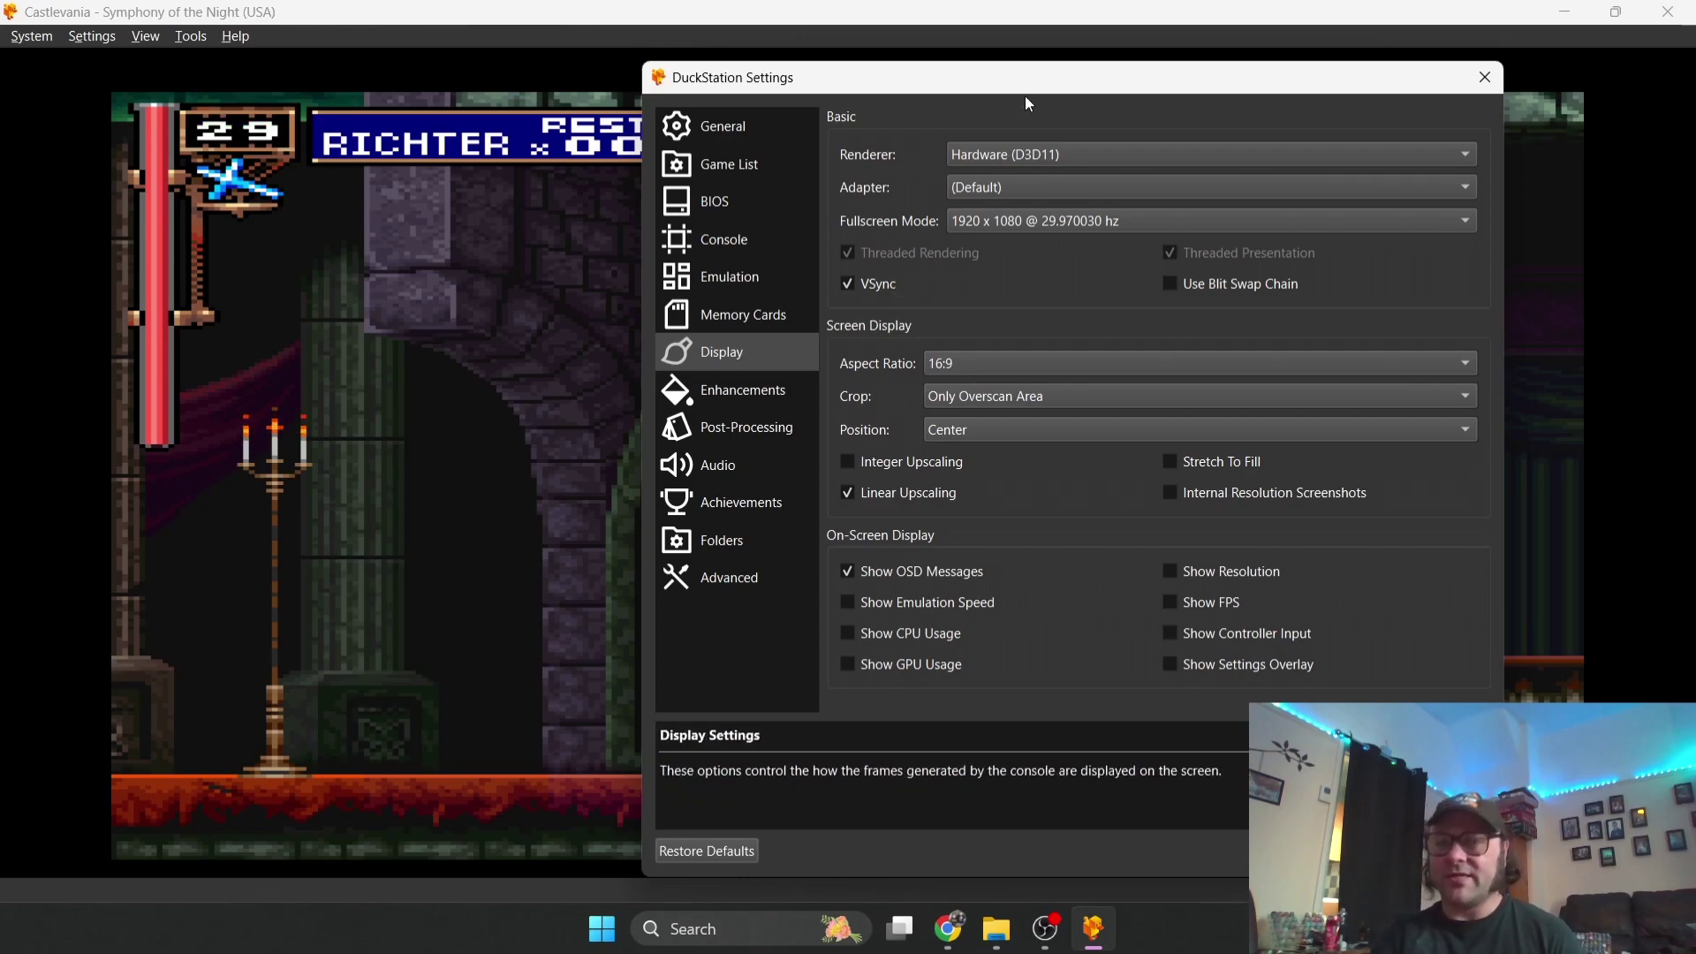
drag(1163, 85, 1351, 108)
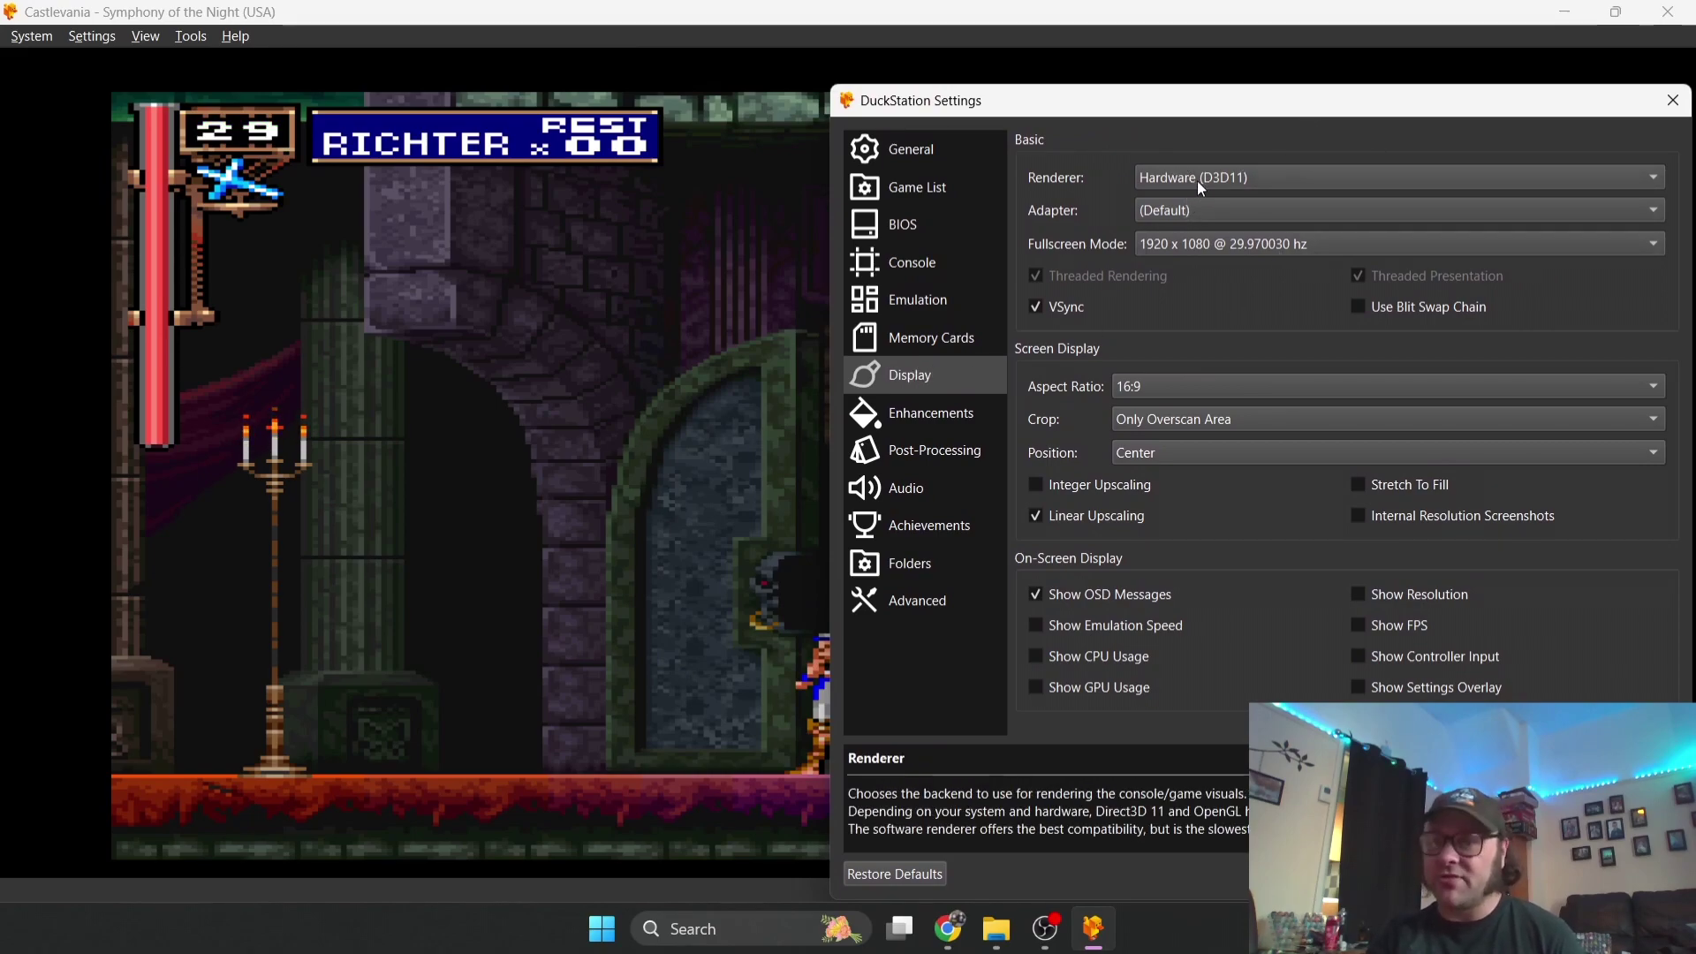
click(1313, 178)
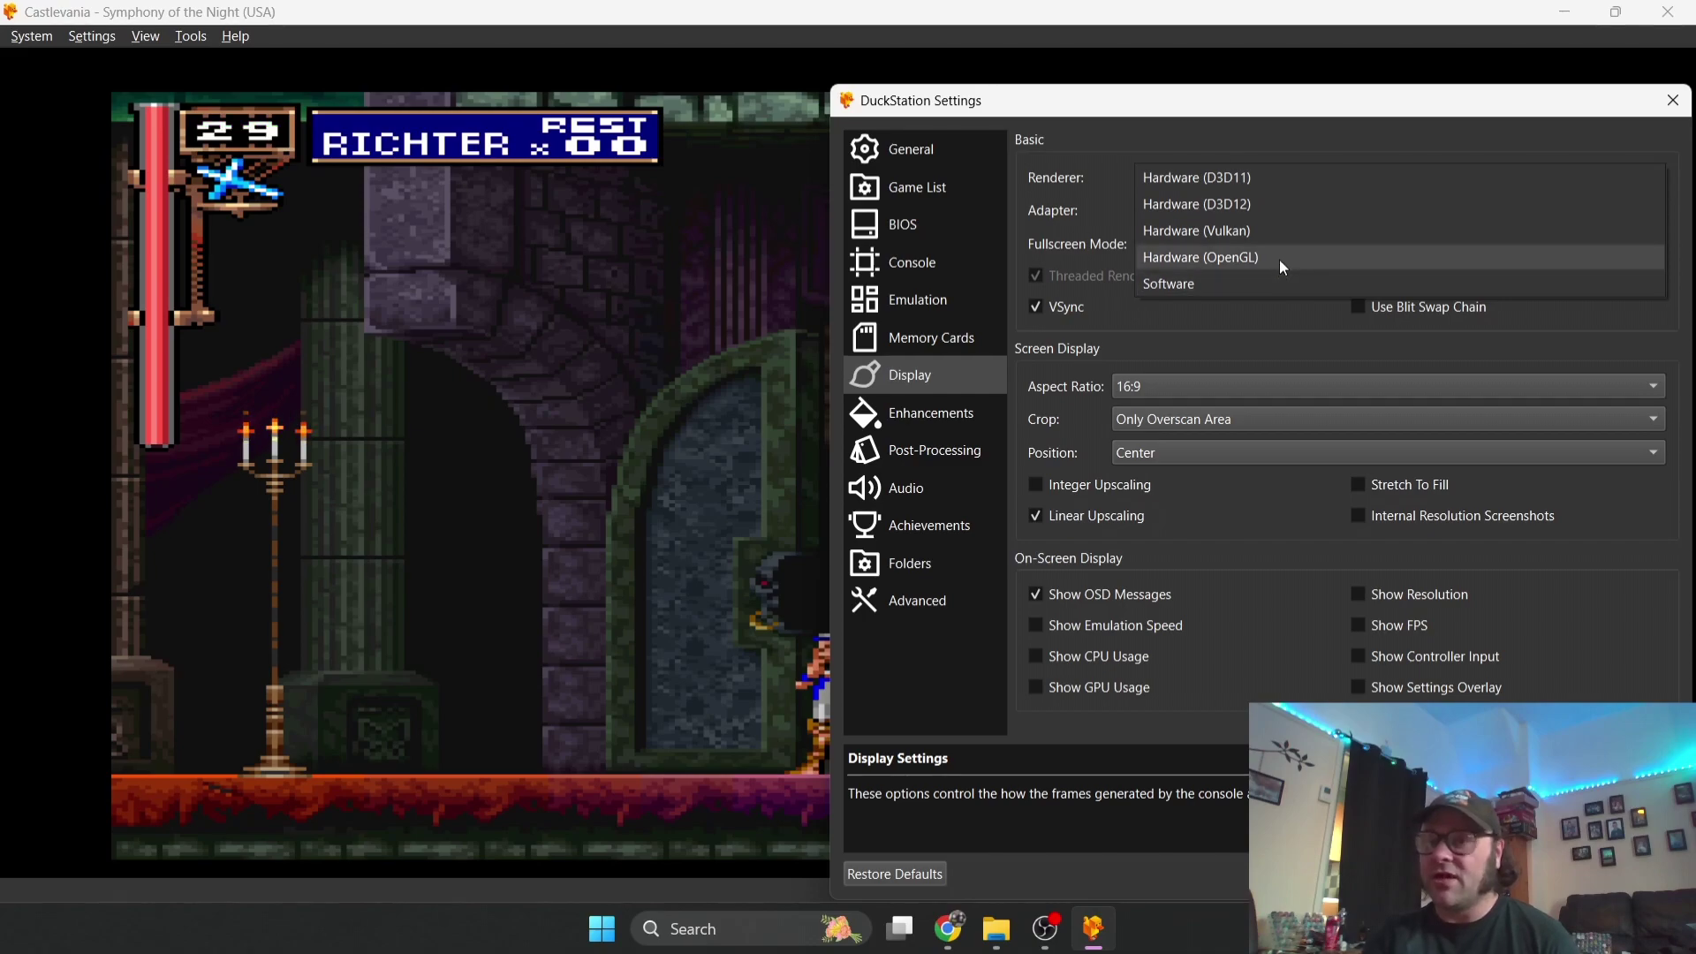
click(1154, 116)
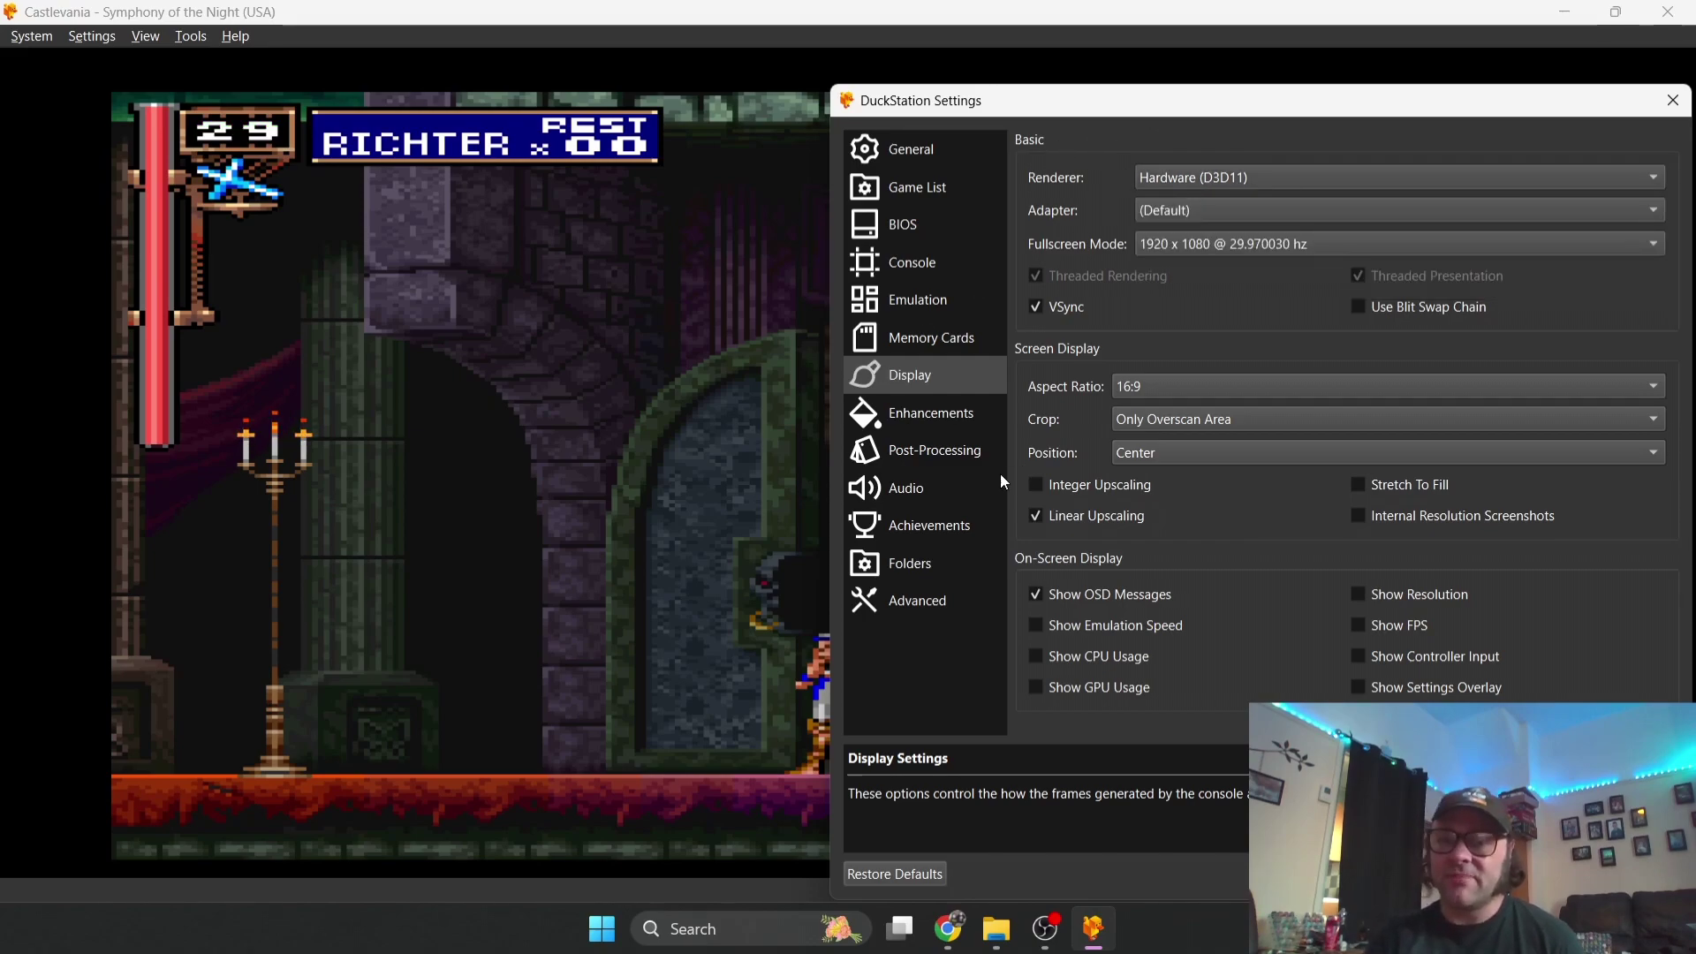